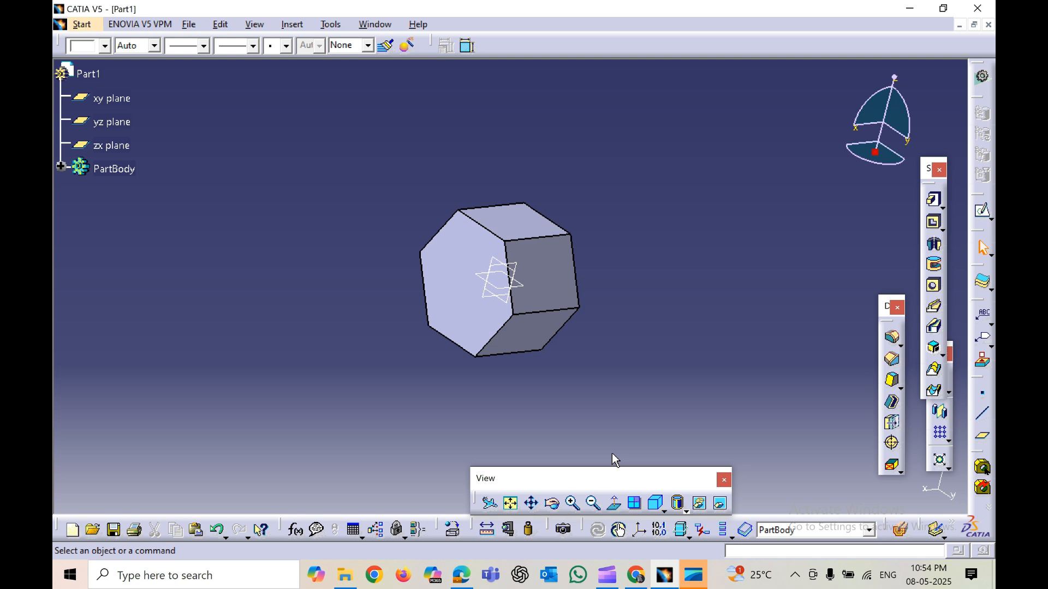
Open a sketch on the prism's front hexagonal face, float the 3D Geometry tool group in free space, and exit the sketch.
{"action": "middle_click_drag", "start_coordinate": [524, 407], "coordinate": [475, 257]}
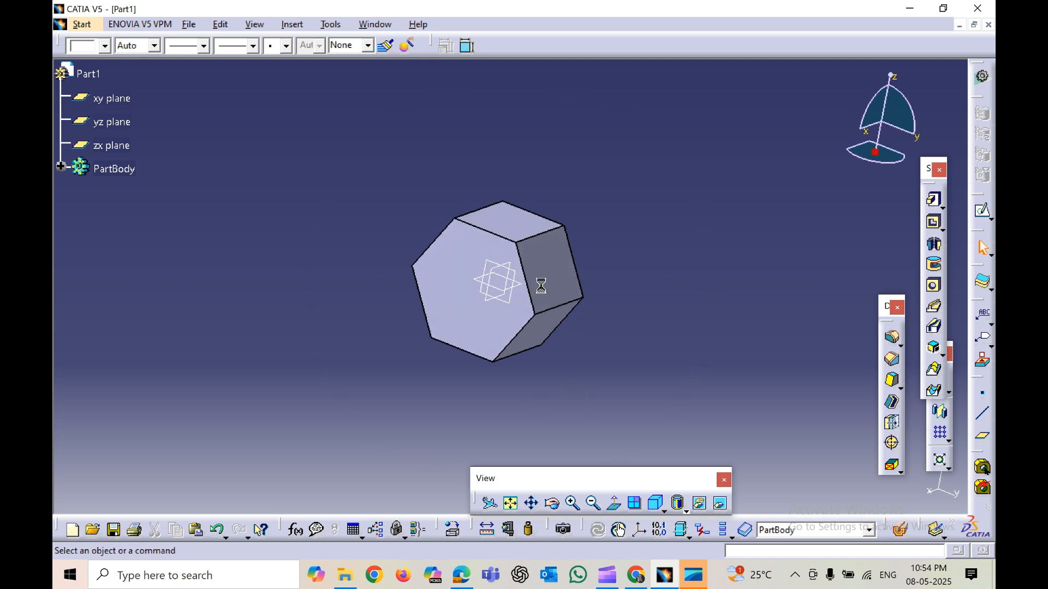
{"action": "left_click", "coordinate": [505, 275]}
{"action": "left_click", "coordinate": [982, 211]}
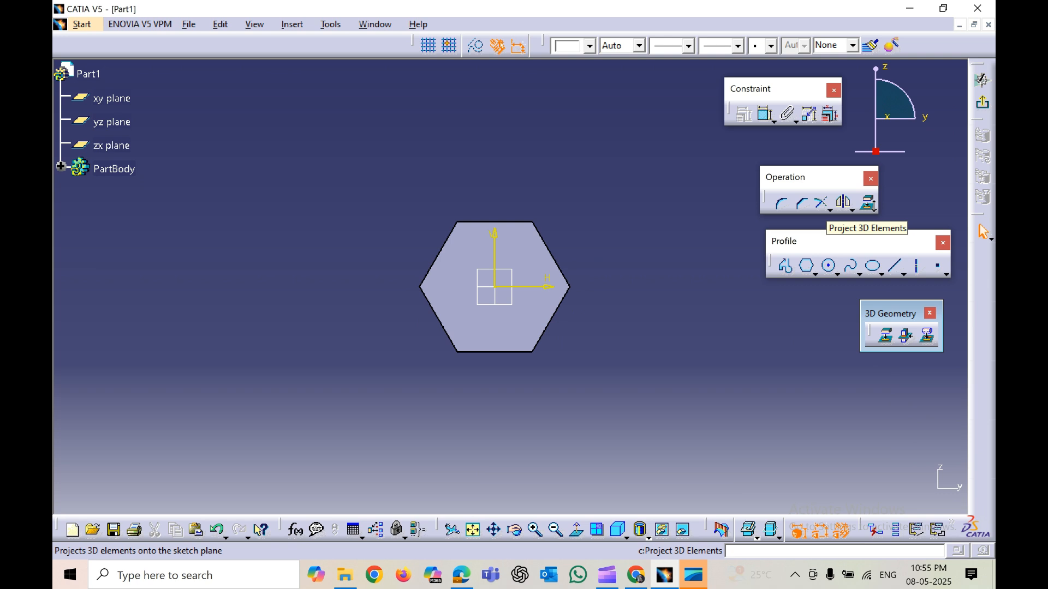
{"action": "left_click", "coordinate": [873, 209]}
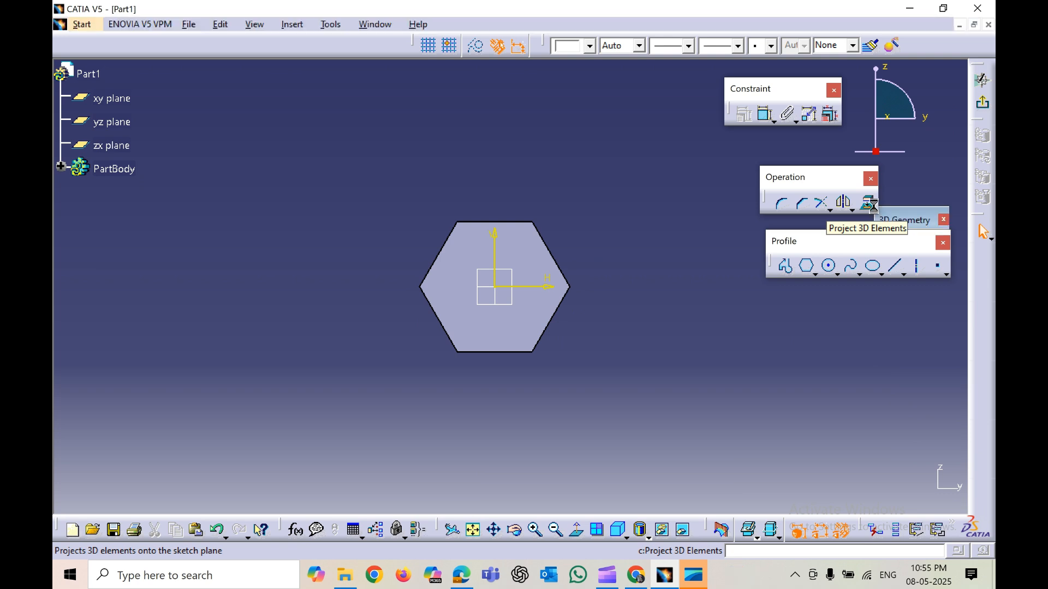
{"action": "left_click_drag", "start_coordinate": [877, 214], "coordinate": [874, 338]}
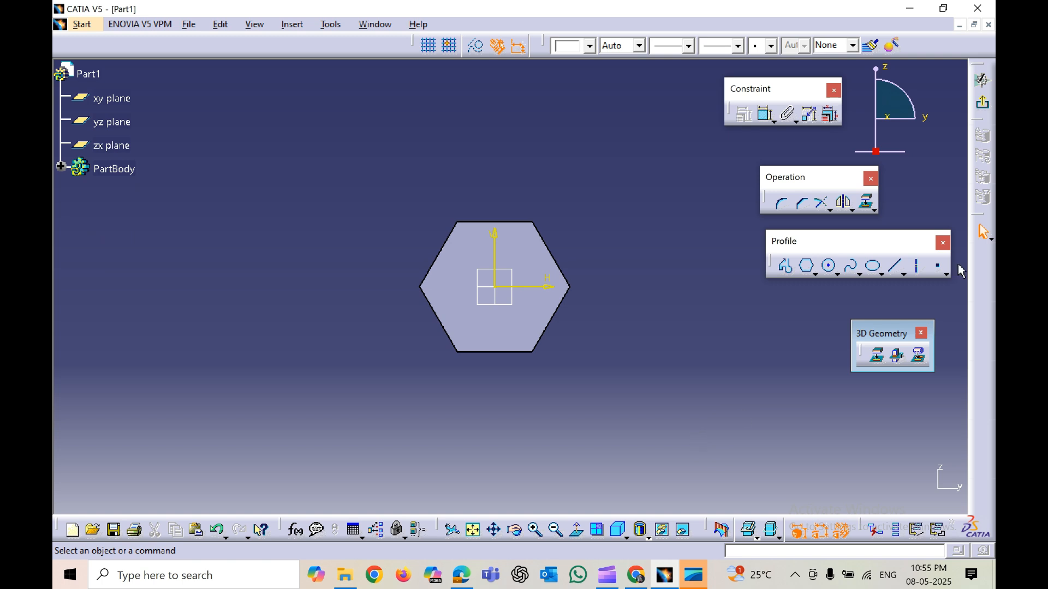
{"action": "left_click", "coordinate": [985, 108]}
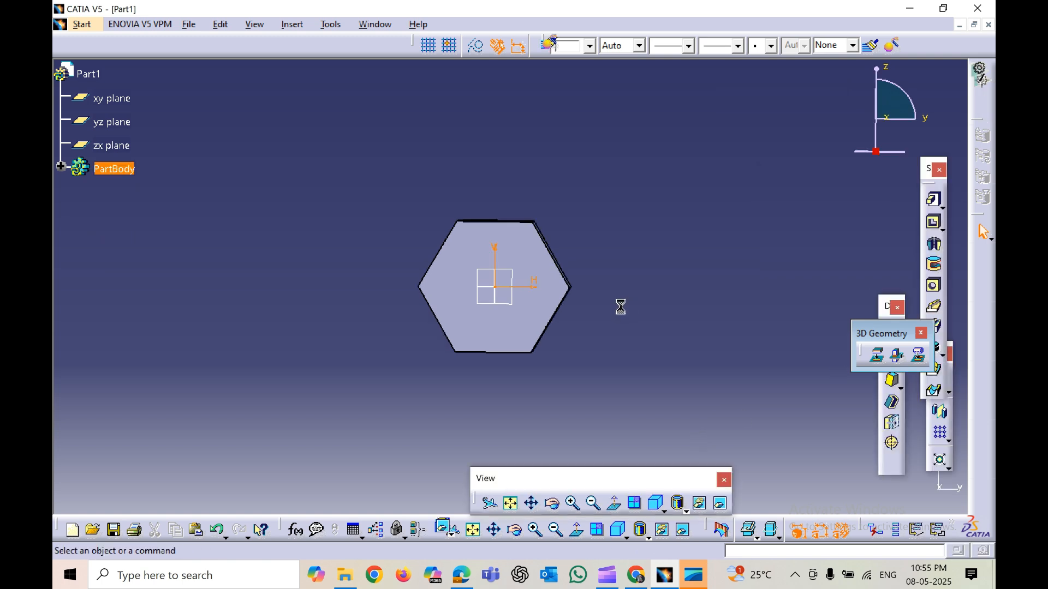
Start a sketch on the prism's front hexagonal face.
{"action": "middle_click_drag", "start_coordinate": [673, 392], "coordinate": [647, 349]}
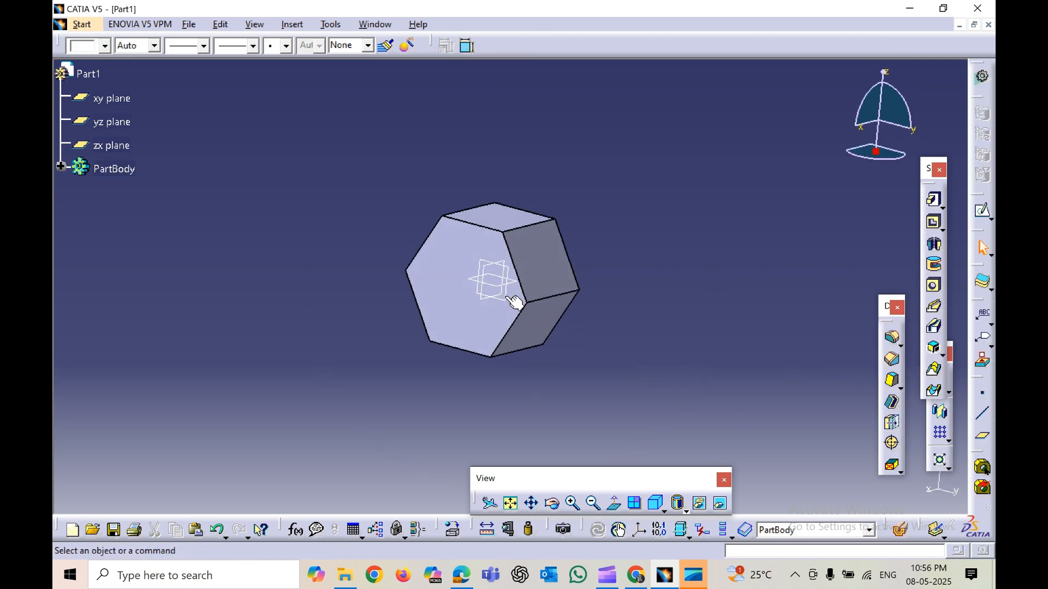
{"action": "left_click", "coordinate": [492, 326]}
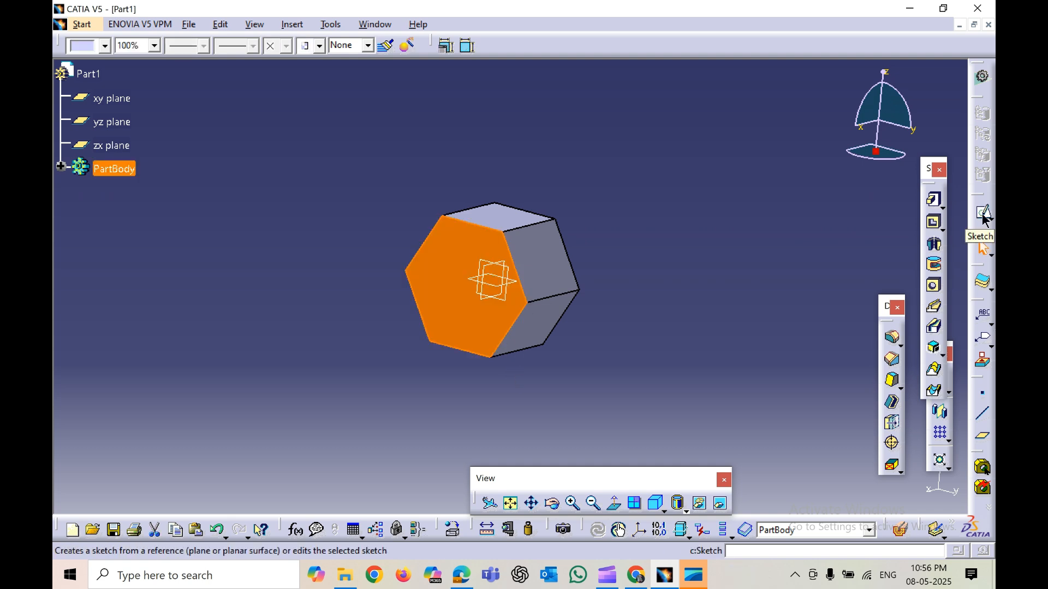
{"action": "left_click", "coordinate": [984, 214]}
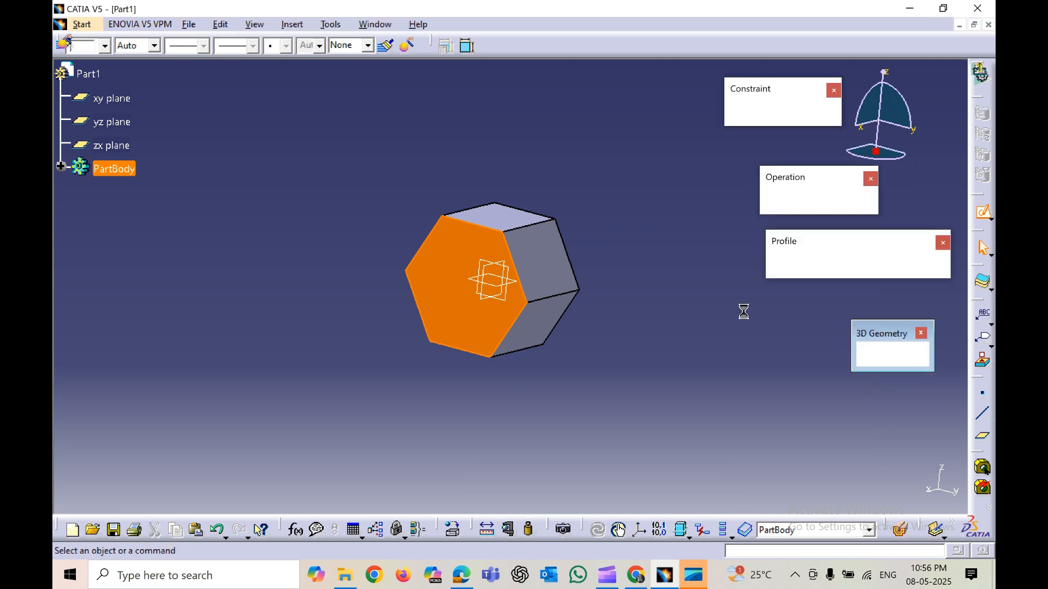
{"action": "middle_click_drag", "start_coordinate": [585, 418], "coordinate": [651, 400]}
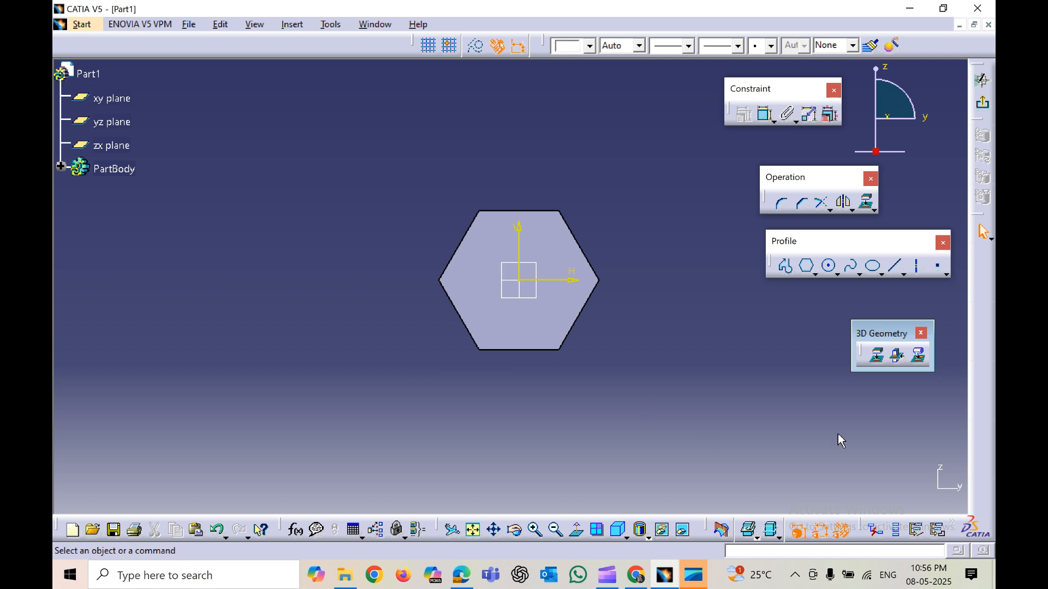
Project the hexagon's two right-hand edges and its bottom edge onto the sketch plane.
{"action": "left_click", "coordinate": [879, 357]}
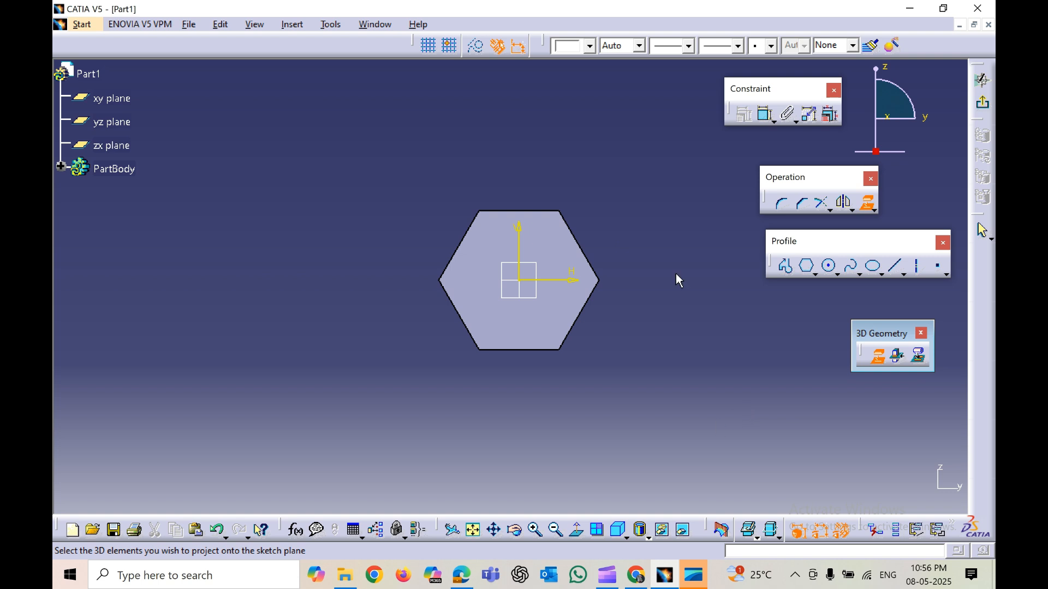
{"action": "left_click", "coordinate": [592, 259]}
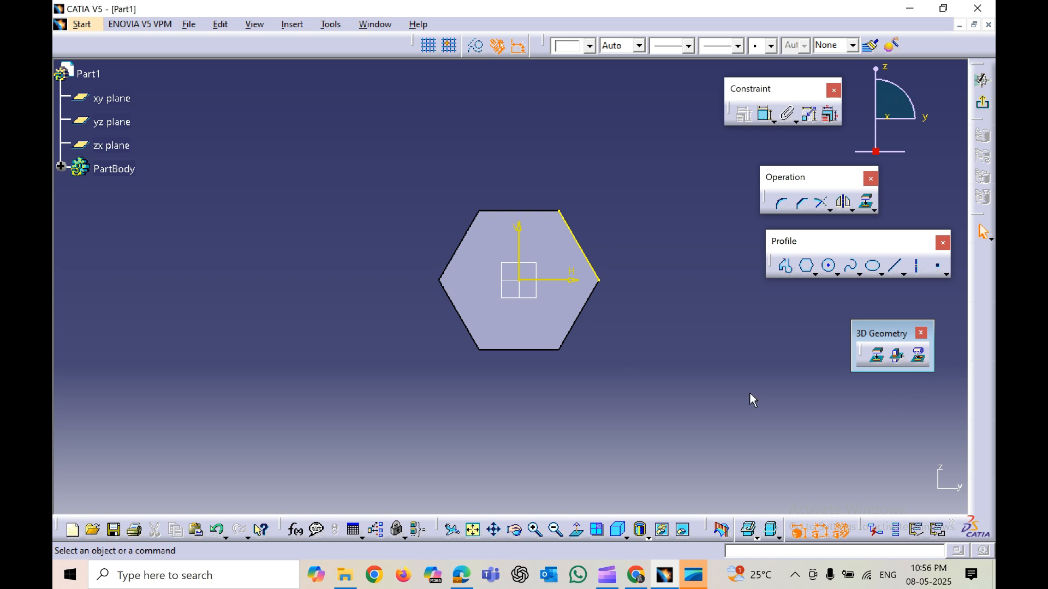
{"action": "left_click", "coordinate": [589, 306]}
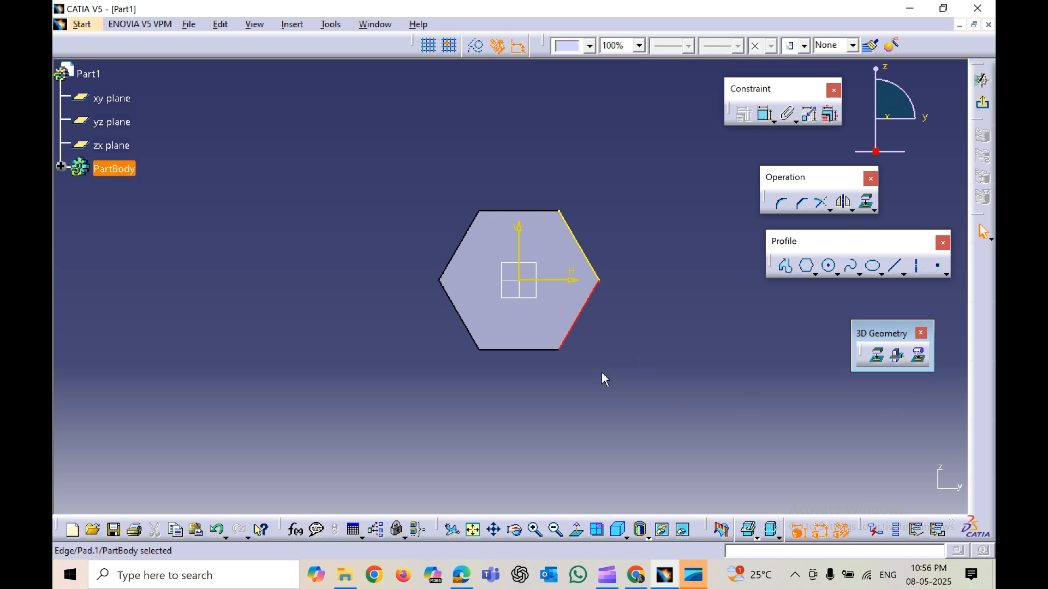
{"action": "left_click", "coordinate": [525, 349], "text": "ctrl"}
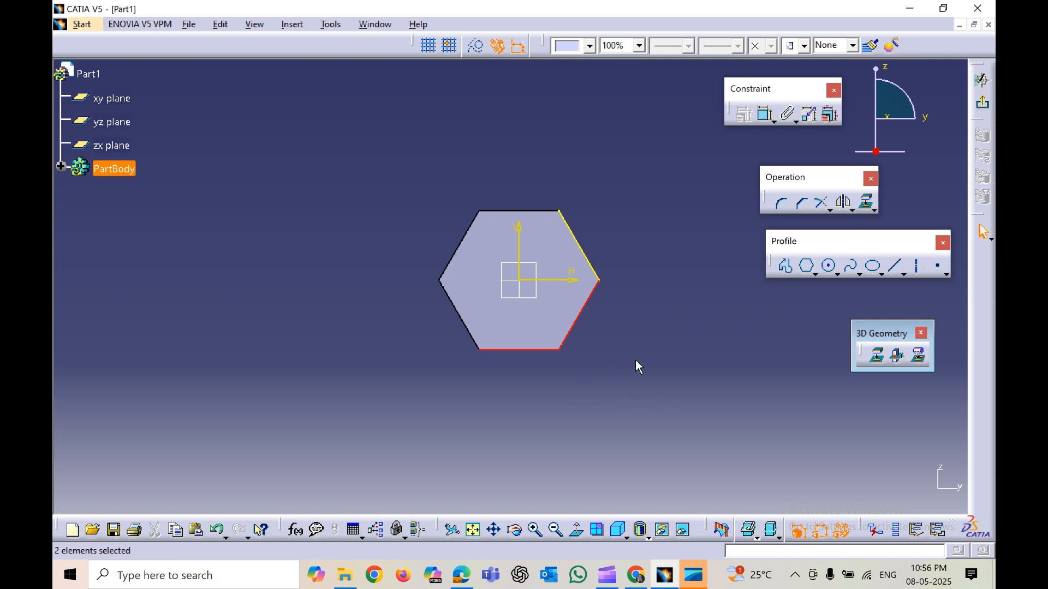
{"action": "left_click", "coordinate": [880, 357]}
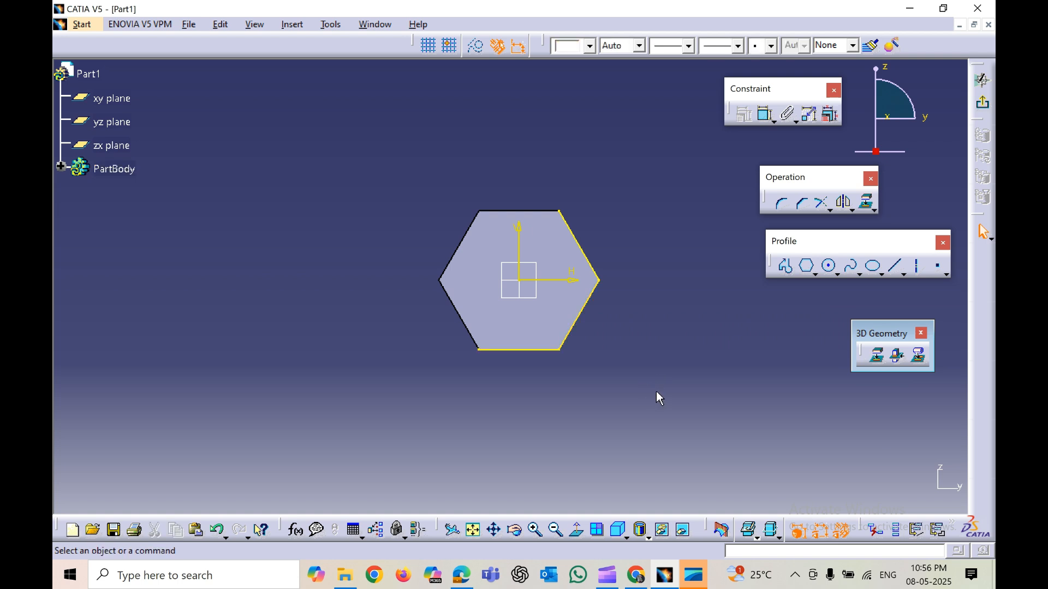
Draw a V-shaped profile from the upper-right edge's midpoint to a vertex on the horizontal axis and back to the lower-right edge.
{"action": "left_click", "coordinate": [786, 271]}
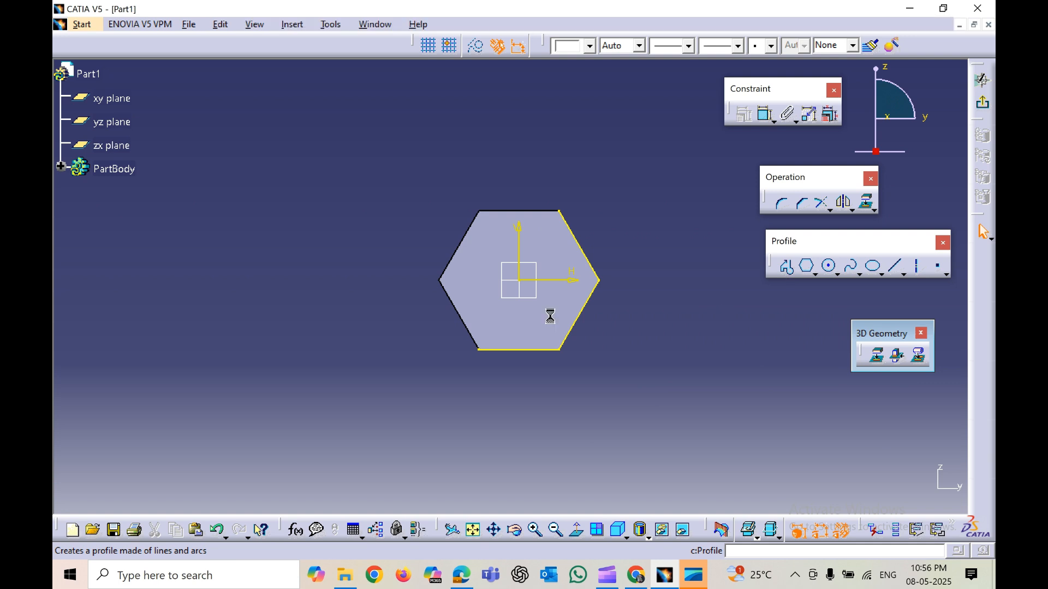
{"action": "left_click", "coordinate": [581, 245]}
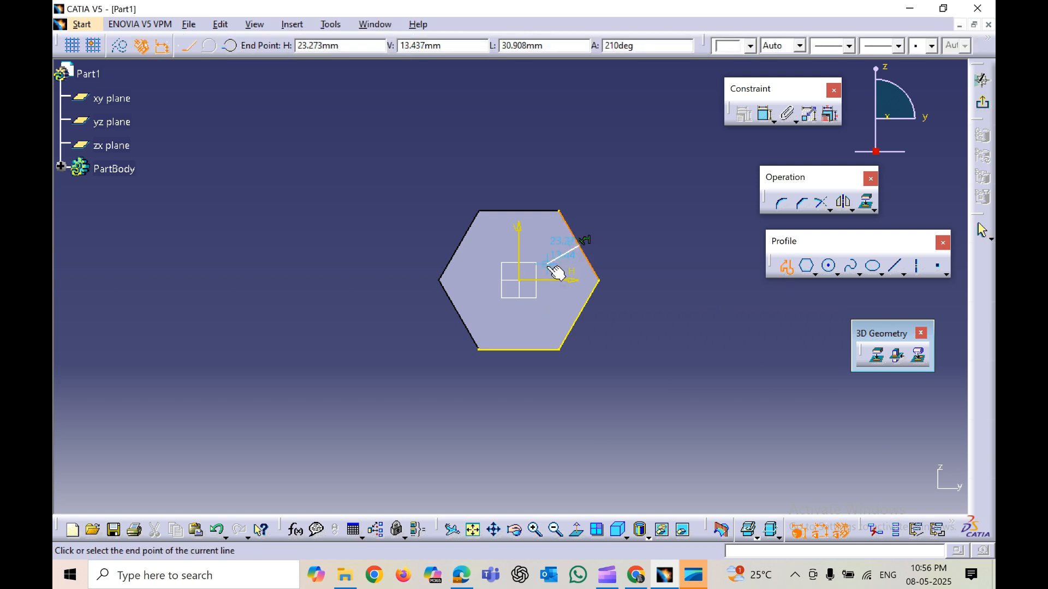
{"action": "left_click", "coordinate": [546, 280]}
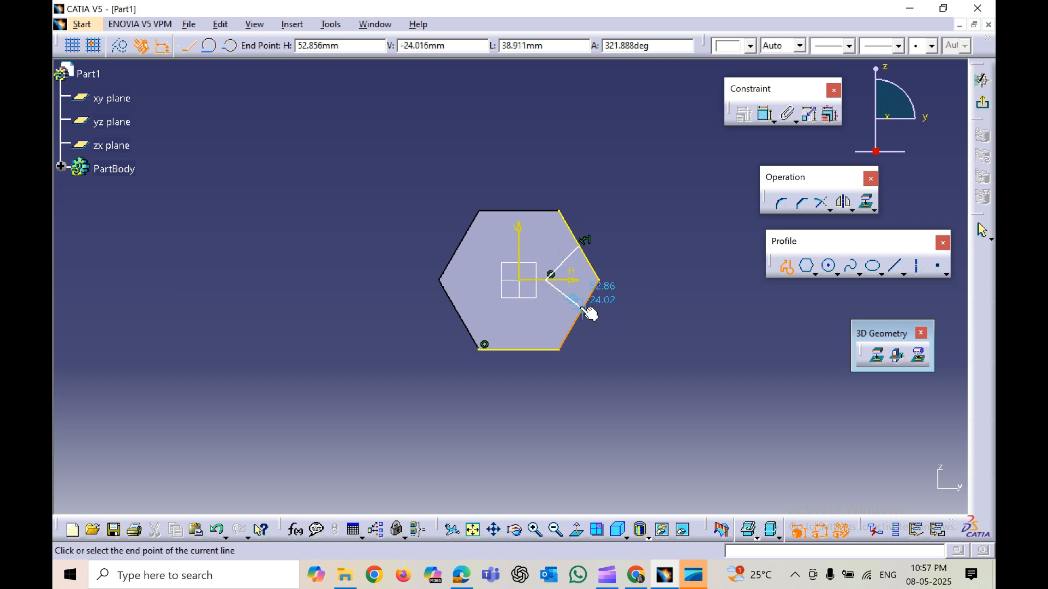
{"action": "left_click", "coordinate": [585, 309]}
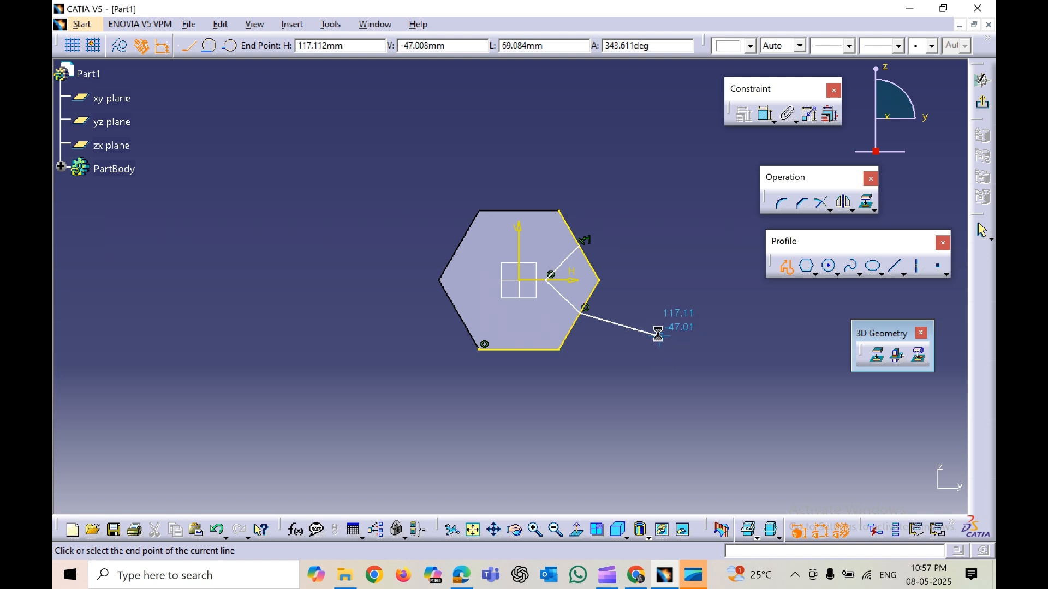
{"action": "key", "text": "Escape"}
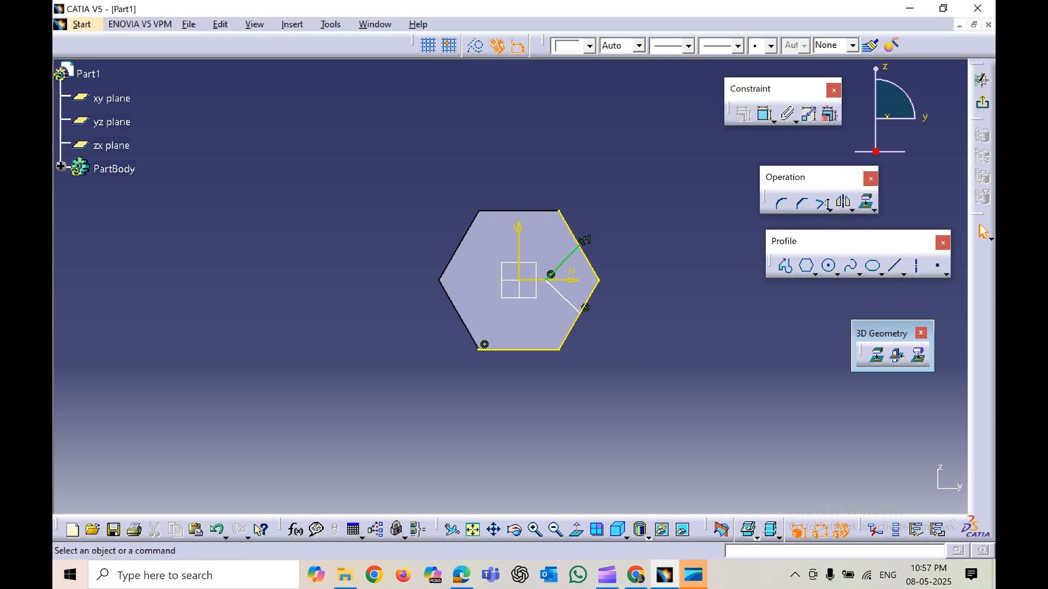
Quick-trim the parts of both projected right-hand edges that lie outside the V profile, accepting the midpoint constraint change.
{"action": "left_click", "coordinate": [829, 209]}
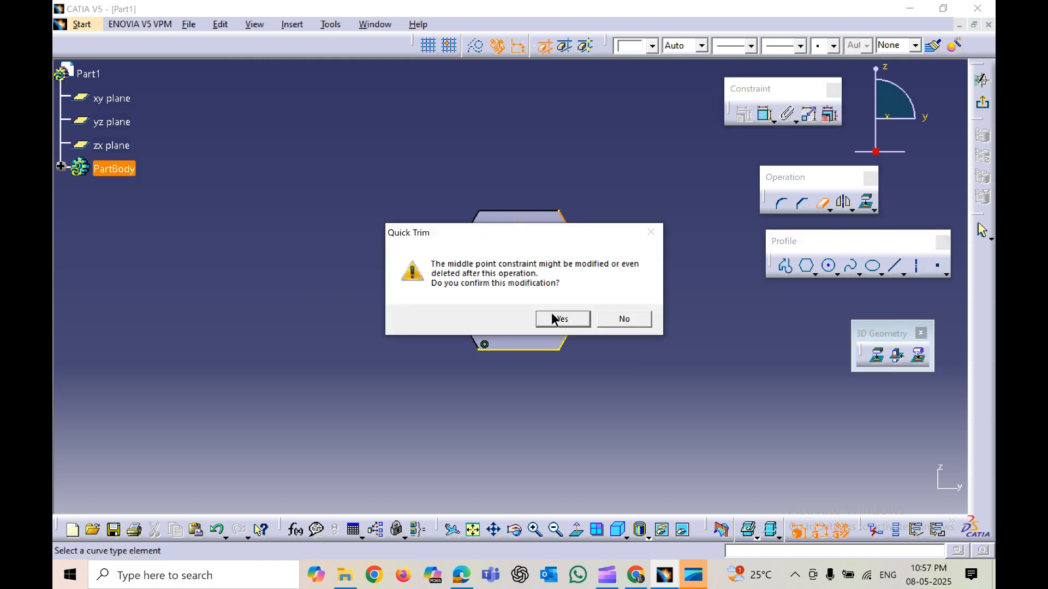
{"action": "left_click", "coordinate": [542, 319]}
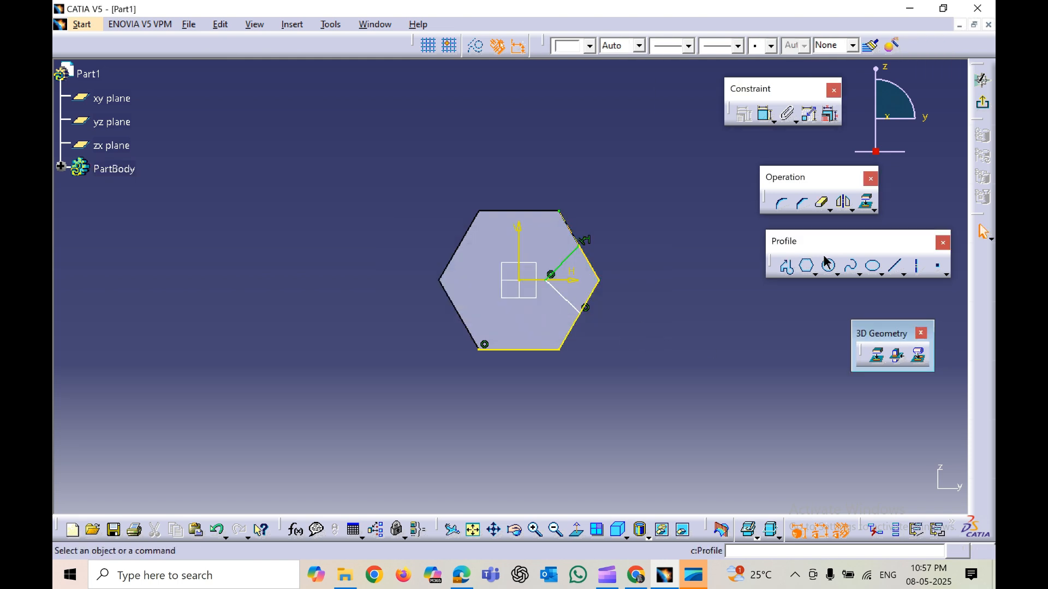
{"action": "left_click", "coordinate": [822, 203]}
{"action": "left_click", "coordinate": [566, 342]}
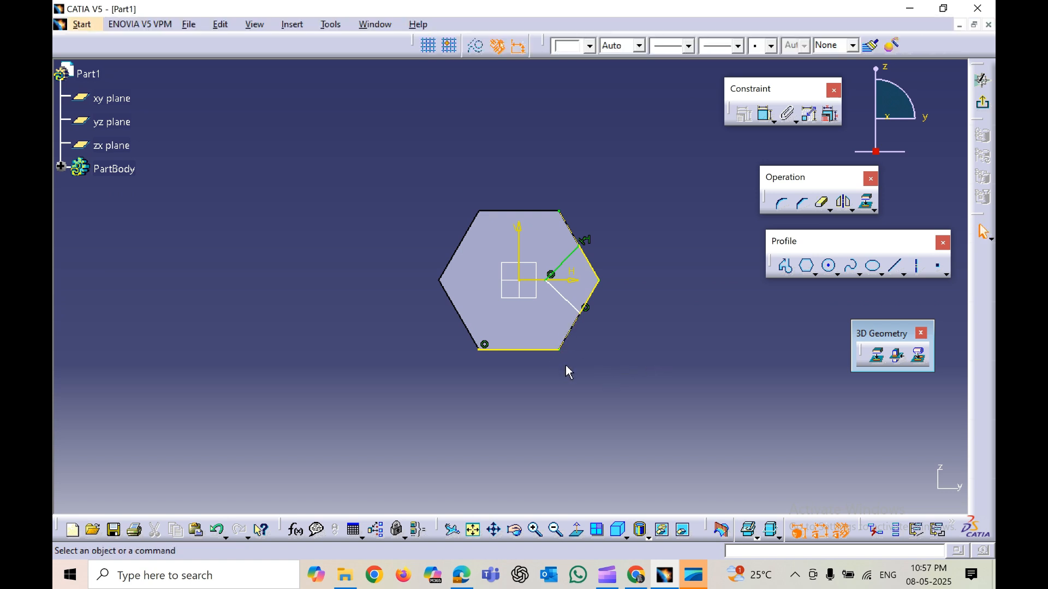
Delete the projected bottom edge from the sketch.
{"action": "left_click", "coordinate": [533, 351]}
{"action": "right_click", "coordinate": [533, 352]}
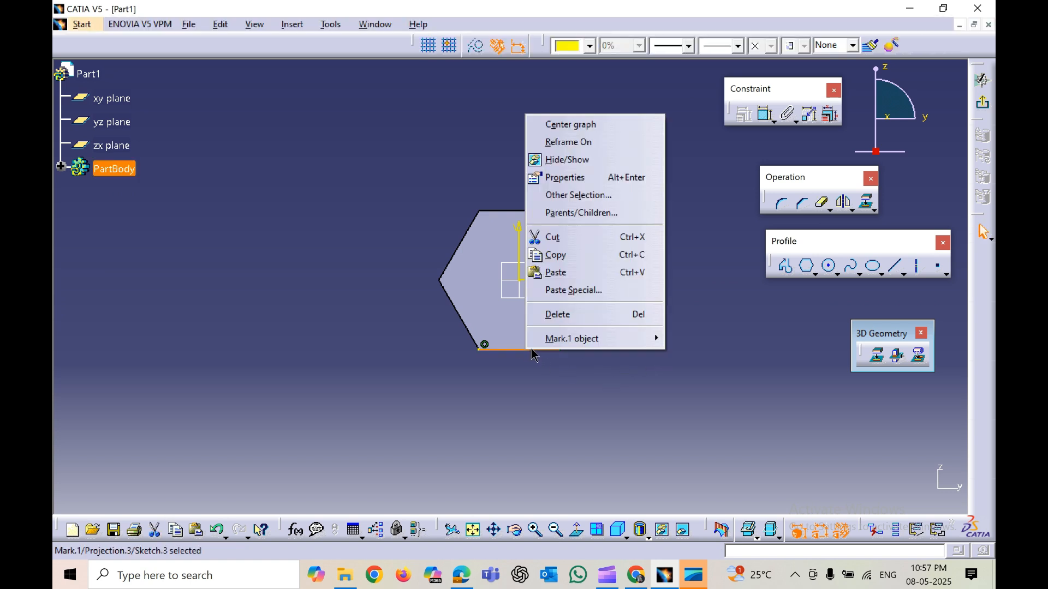
{"action": "left_click", "coordinate": [558, 315]}
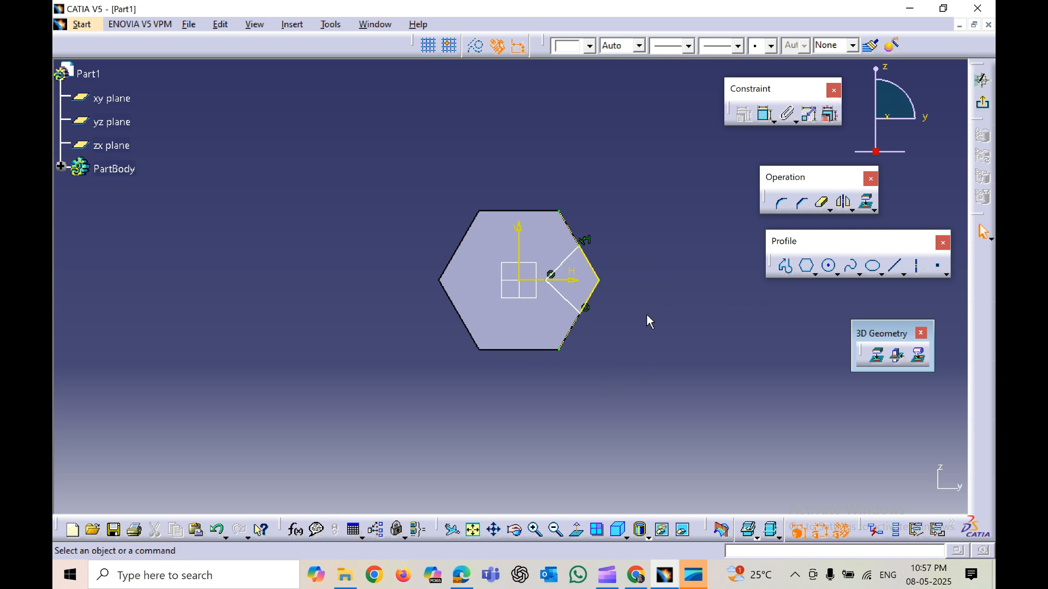
Move the V profile's inner vertex along the horizontal axis toward the right corner to form a rhombus, and exit the sketch.
{"action": "mouse_move", "coordinate": [589, 316]}
{"action": "middle_mouse_down"}
{"action": "mouse_move", "coordinate": [542, 346]}
{"action": "mouse_move", "coordinate": [560, 260]}
{"action": "middle_mouse_up"}
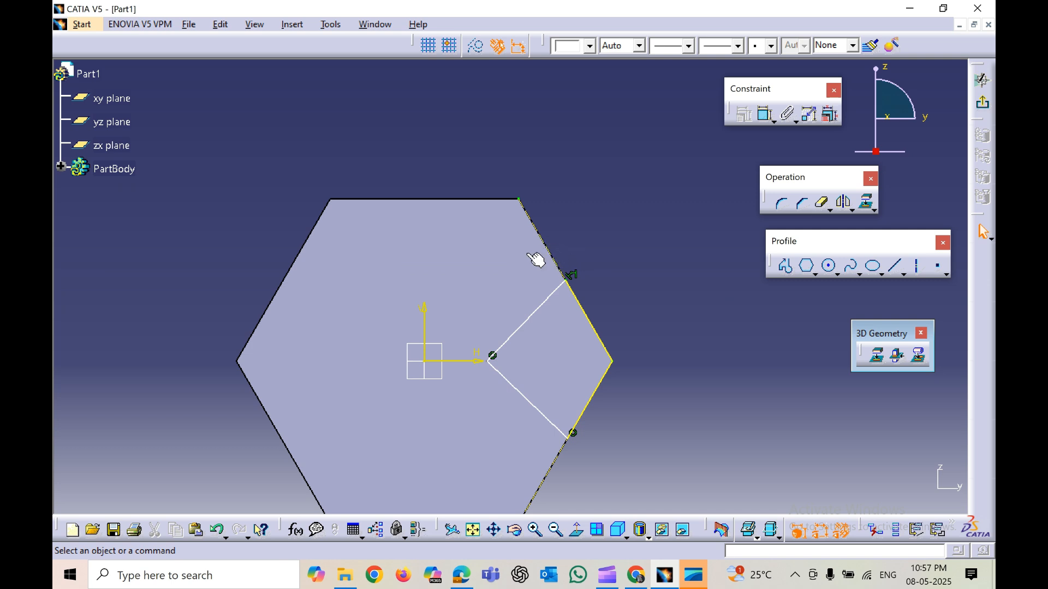
{"action": "mouse_move", "coordinate": [592, 486]}
{"action": "middle_mouse_down"}
{"action": "mouse_move", "coordinate": [615, 440]}
{"action": "mouse_move", "coordinate": [615, 389]}
{"action": "mouse_move", "coordinate": [620, 407]}
{"action": "middle_mouse_up"}
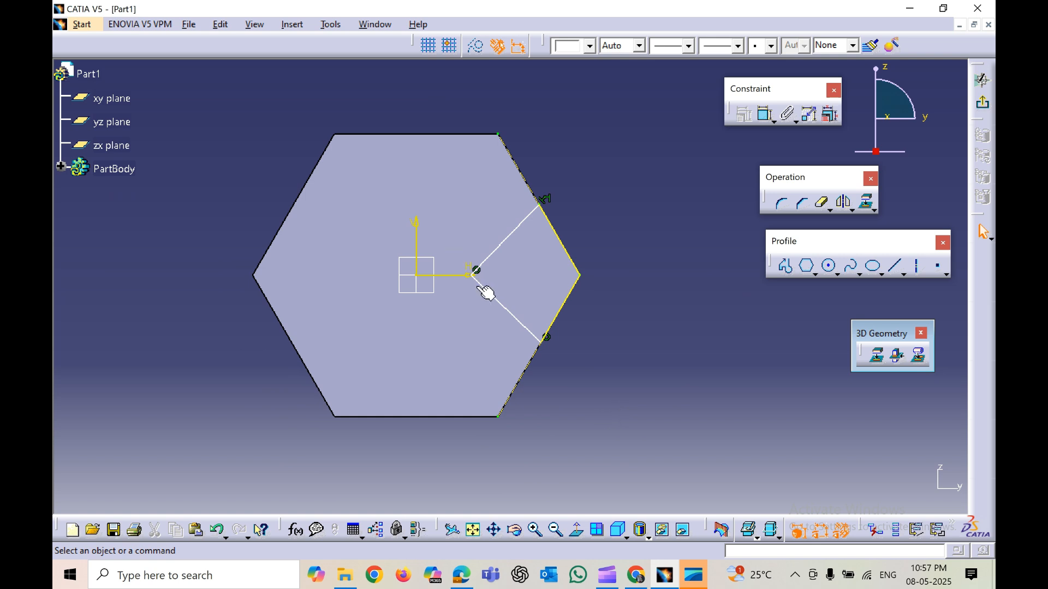
{"action": "left_click_drag", "start_coordinate": [476, 271], "coordinate": [502, 274]}
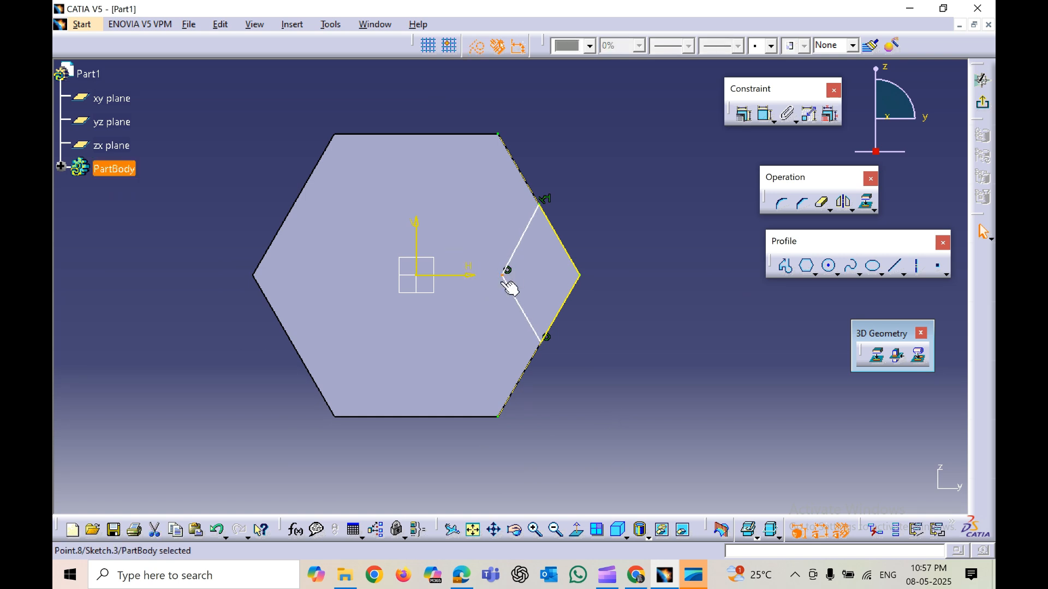
{"action": "left_click", "coordinate": [591, 372]}
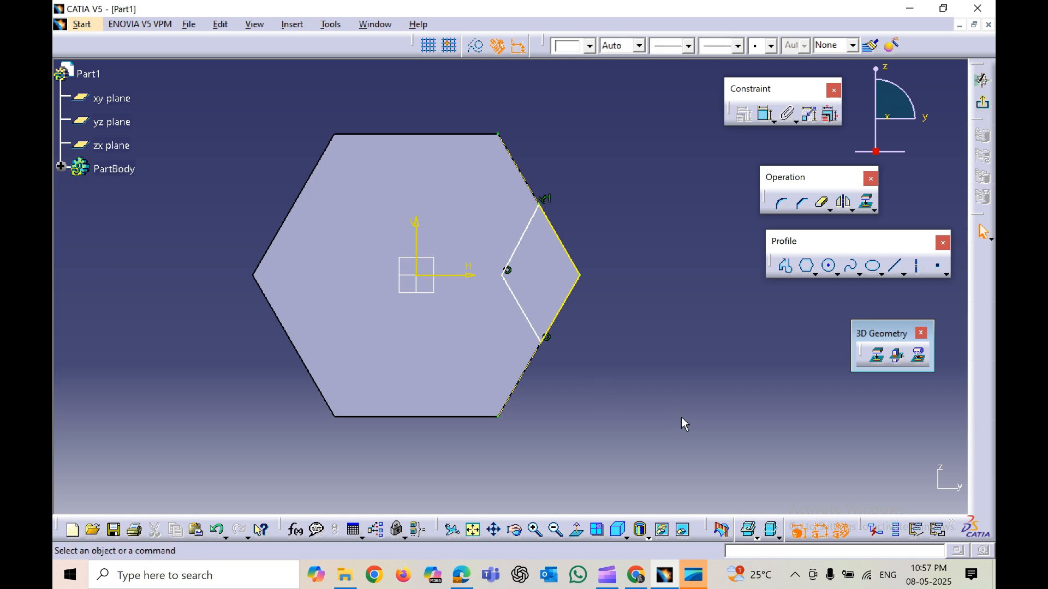
{"action": "middle_click_drag", "start_coordinate": [679, 418], "coordinate": [732, 420]}
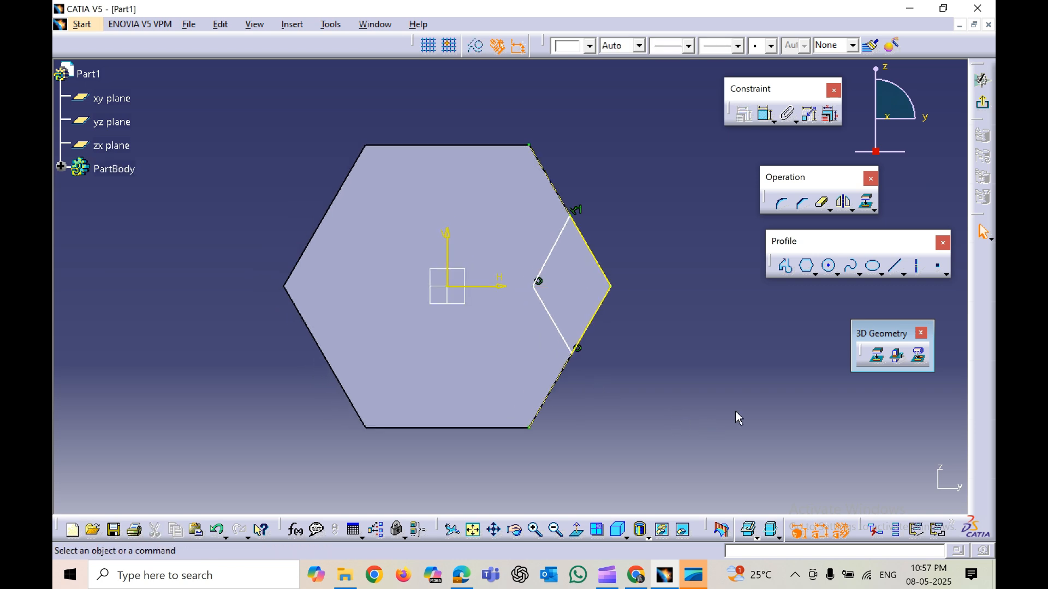
{"action": "left_click", "coordinate": [981, 105]}
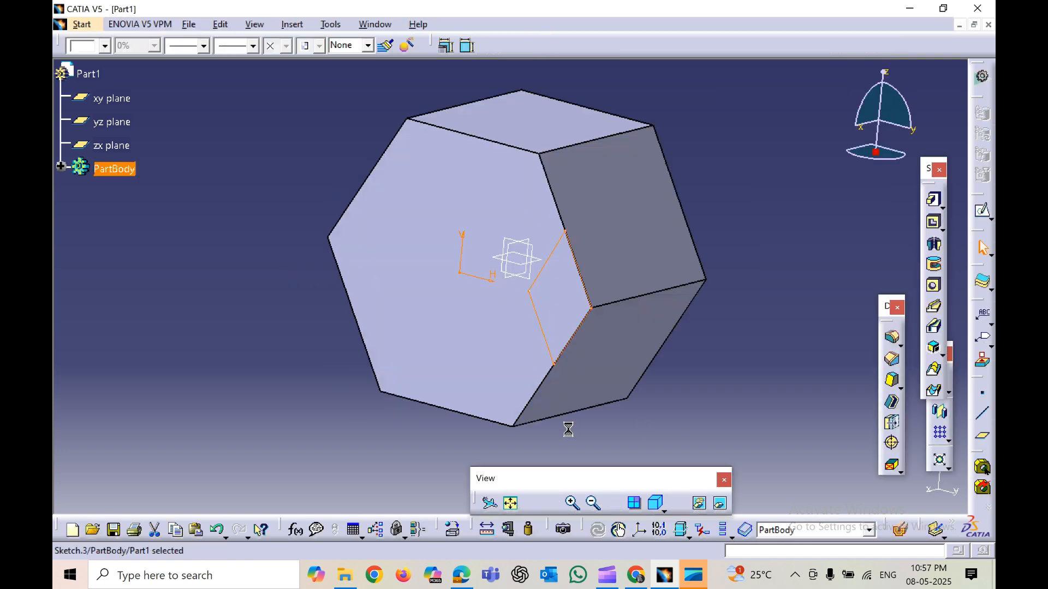
Cut a pocket through the prism from the rhombus sketch at its corner, using the Up to last limit.
{"action": "left_click", "coordinate": [806, 425]}
{"action": "left_click", "coordinate": [932, 224]}
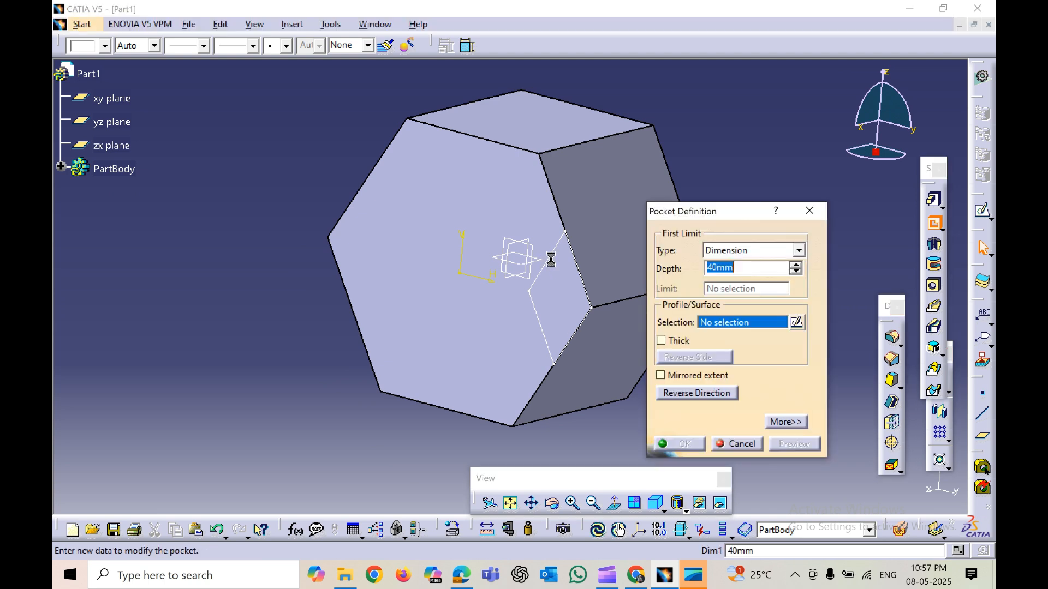
{"action": "left_click", "coordinate": [558, 263]}
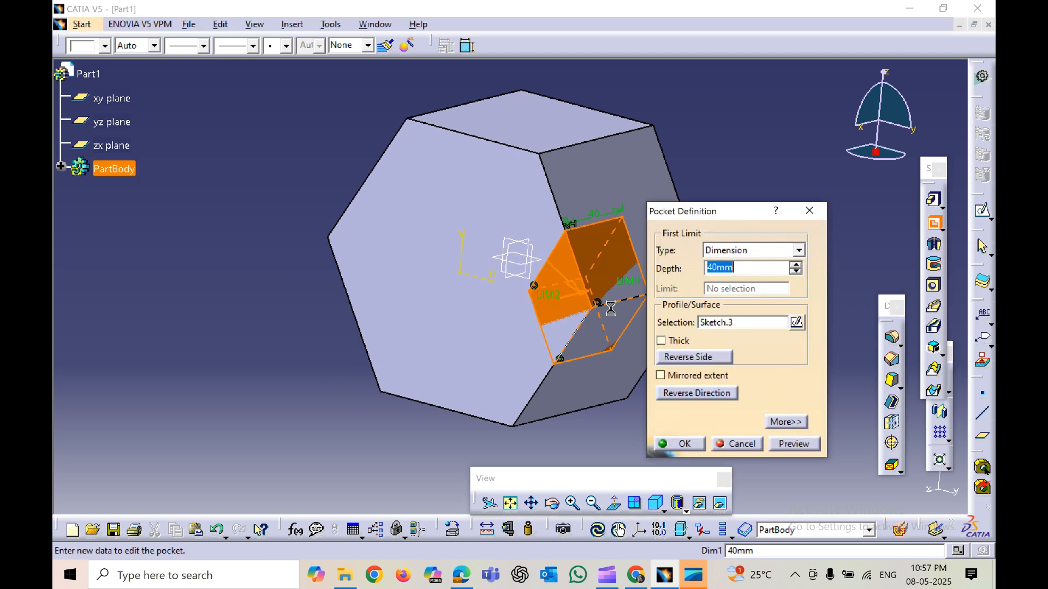
{"action": "left_click", "coordinate": [747, 249]}
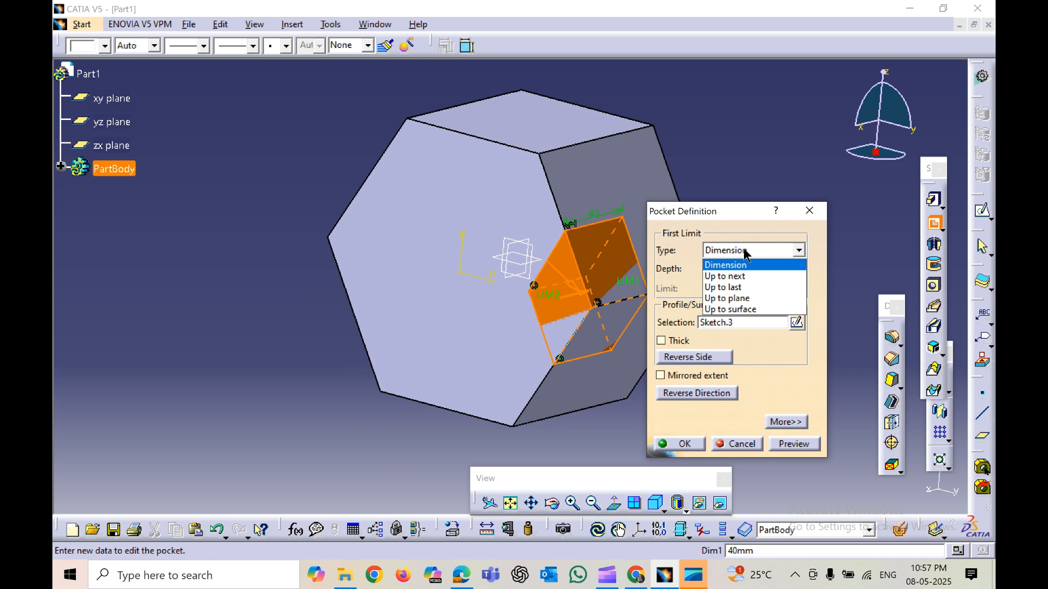
{"action": "left_click", "coordinate": [747, 287]}
{"action": "left_click", "coordinate": [689, 445]}
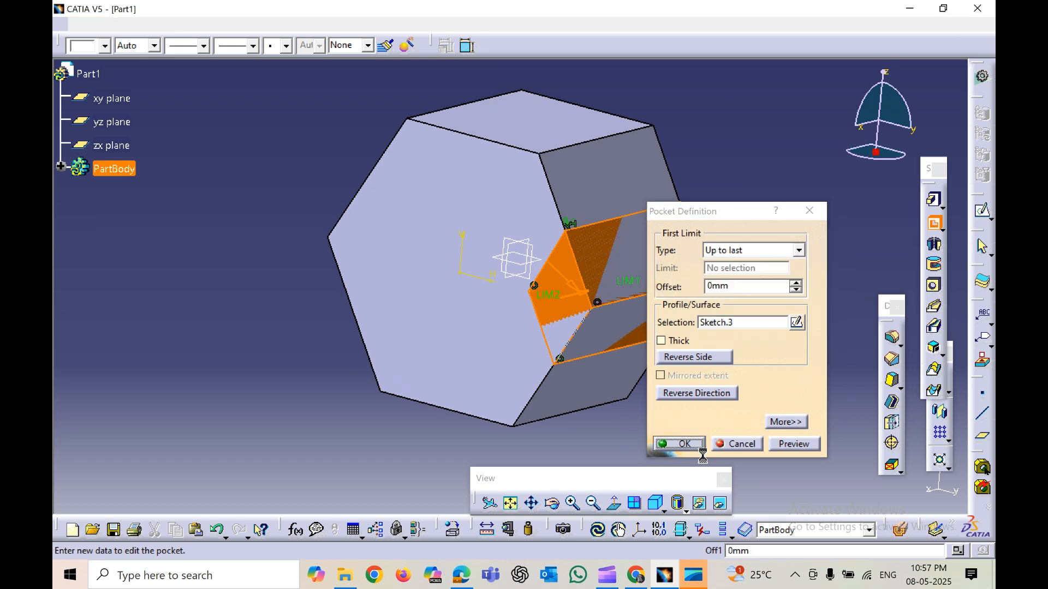
Start a sketch on the notched prism's opposite end face and project that face's outline into it.
{"action": "middle_click_drag", "start_coordinate": [715, 378], "coordinate": [564, 343]}
{"action": "middle_click_drag", "start_coordinate": [727, 354], "coordinate": [629, 378]}
{"action": "left_click", "coordinate": [566, 293]}
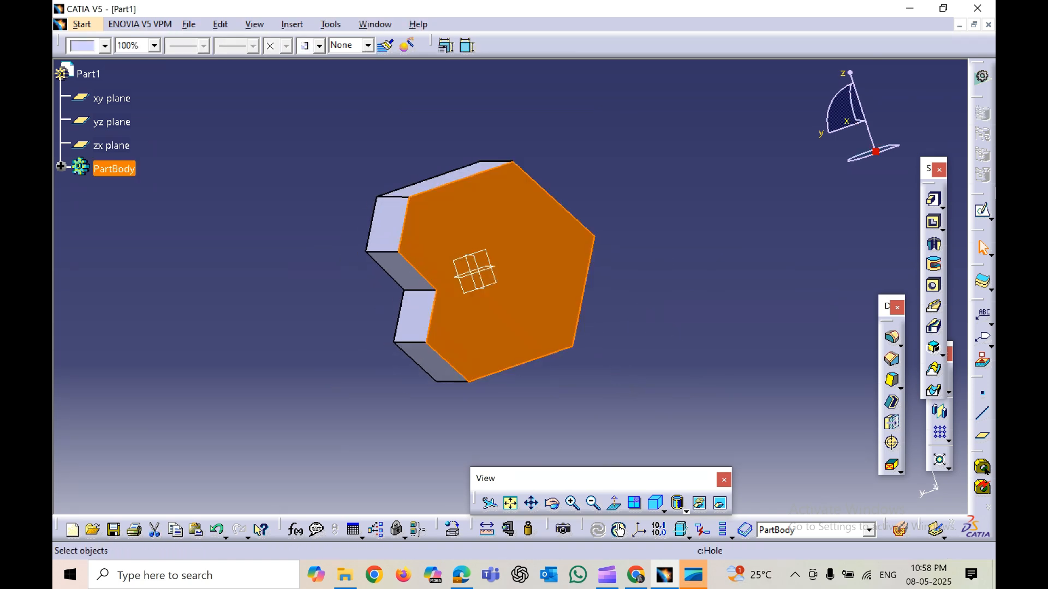
{"action": "left_click", "coordinate": [983, 210]}
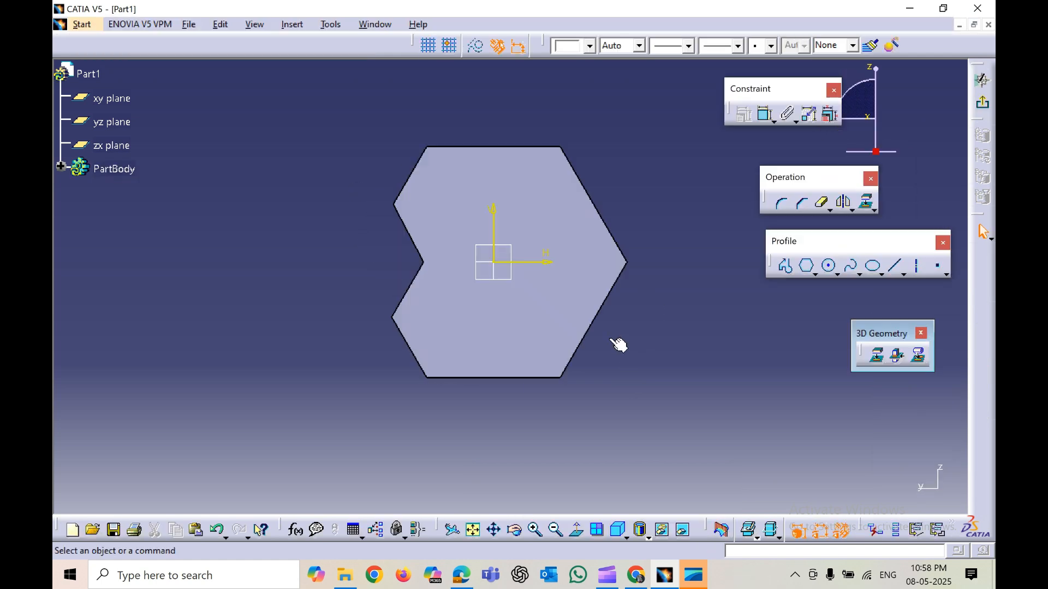
{"action": "left_click", "coordinate": [567, 325]}
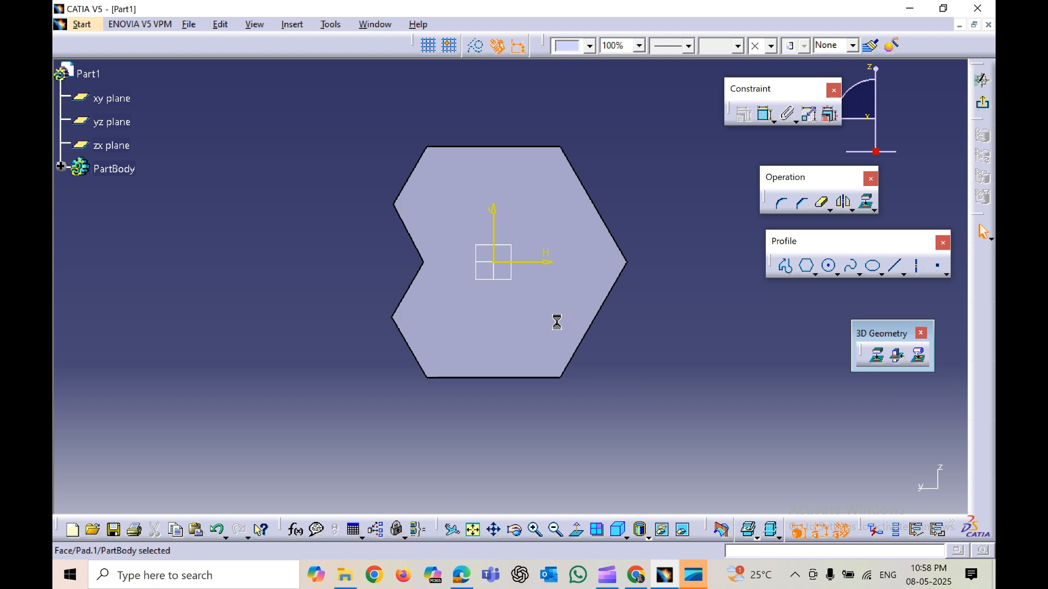
{"action": "left_click", "coordinate": [877, 358]}
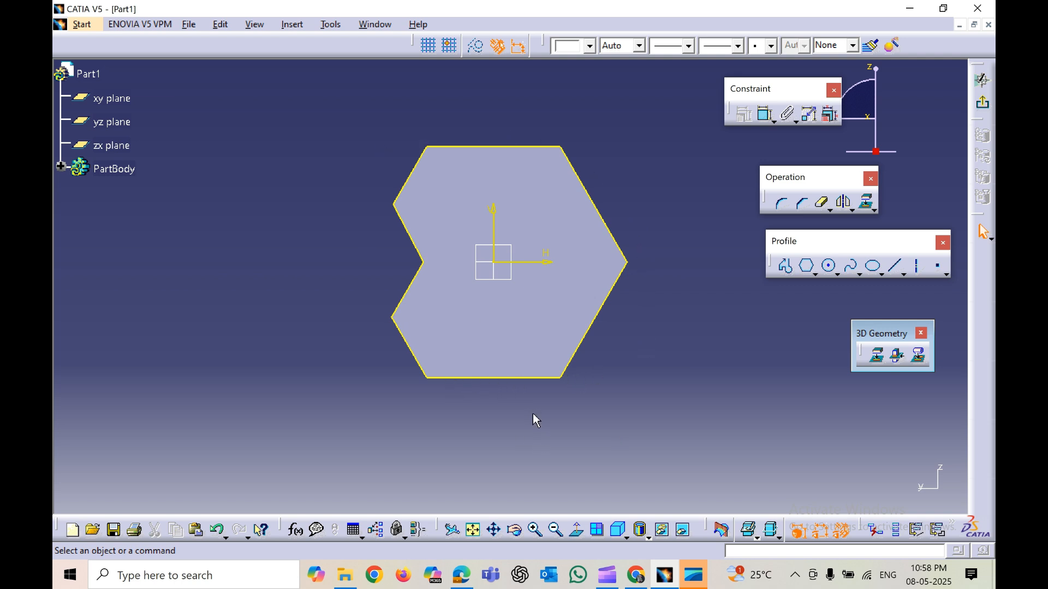
Offset the projected outline inward by about 5.24 mm.
{"action": "left_click", "coordinate": [458, 380]}
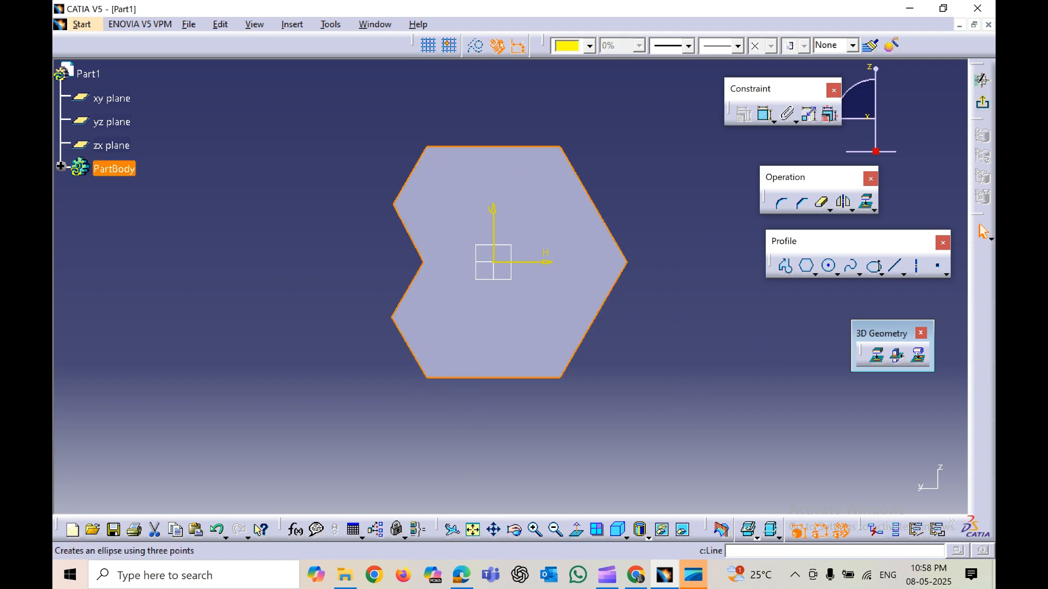
{"action": "left_click", "coordinate": [849, 207]}
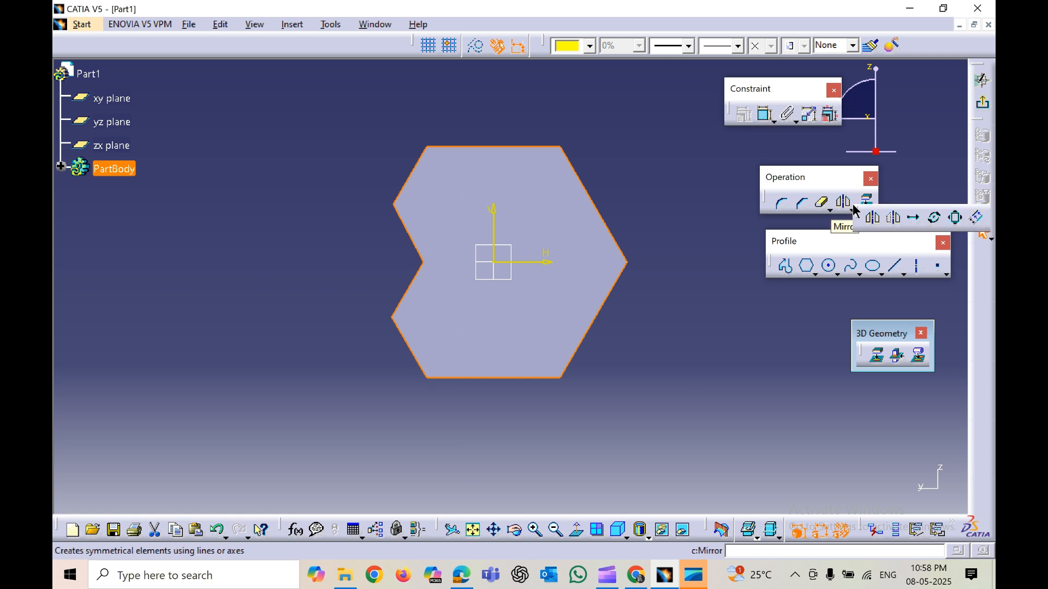
{"action": "left_click", "coordinate": [977, 216]}
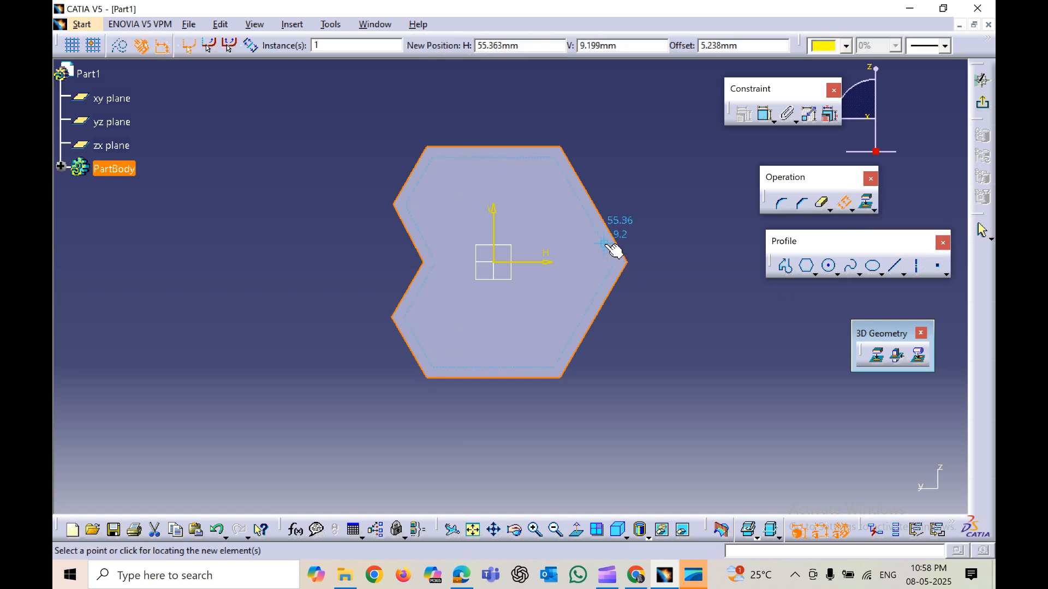
{"action": "left_click", "coordinate": [723, 304]}
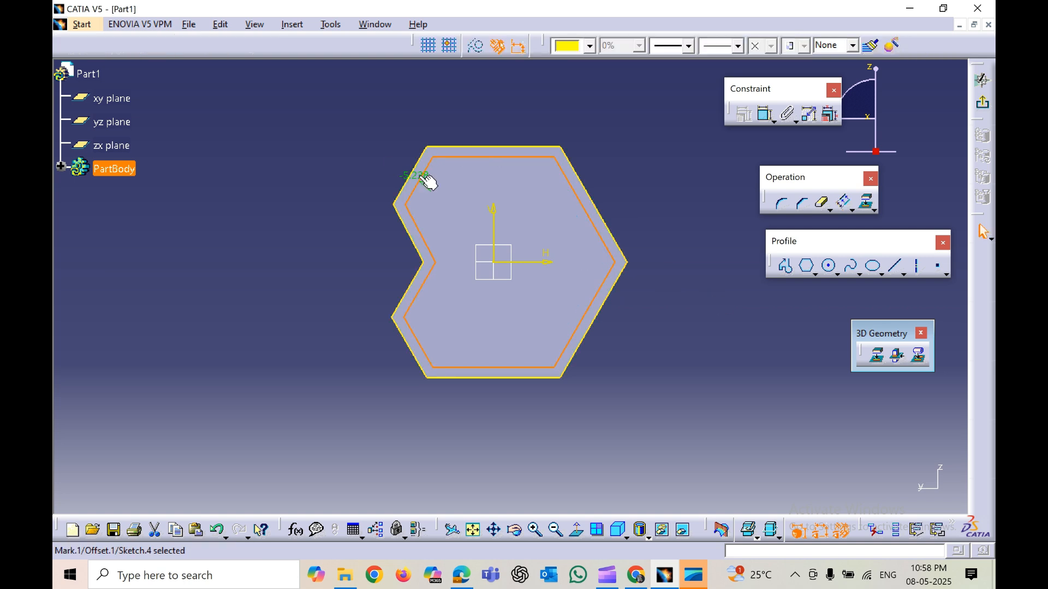
Set the inner outline's offset value to -5 mm.
{"action": "double_click", "coordinate": [415, 174]}
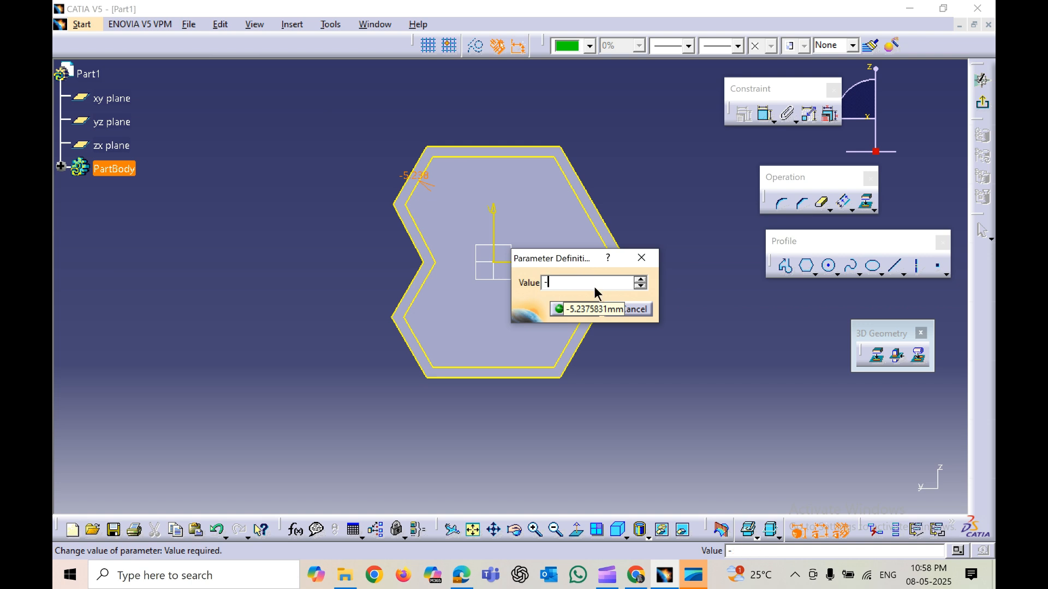
{"action": "type", "text": "-5"}
{"action": "key", "text": "Return"}
{"action": "key", "text": "Return"}
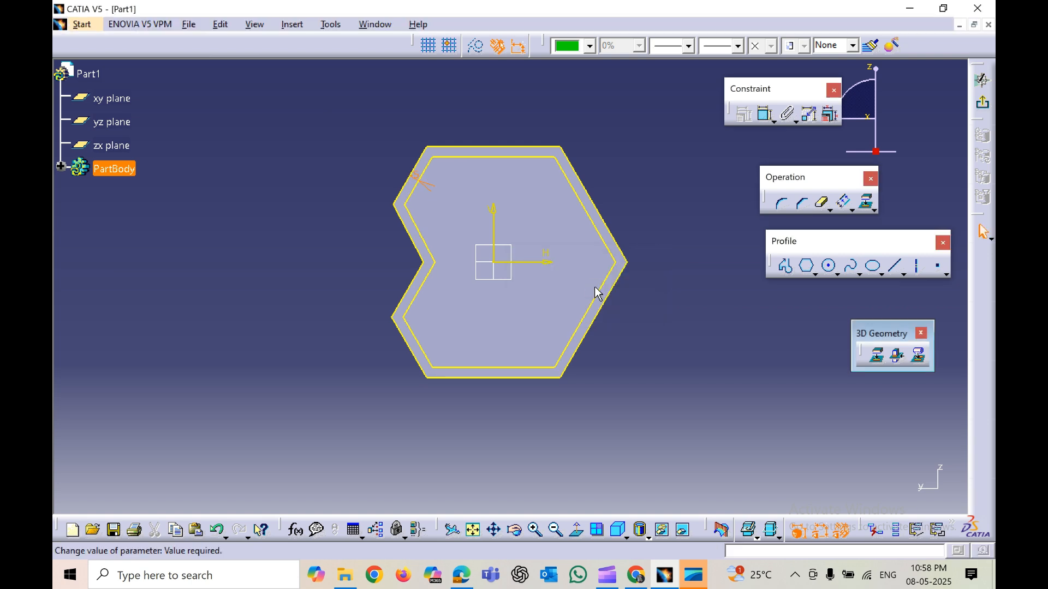
Convert the projected outer outline to construction geometry and exit the sketch.
{"action": "left_click", "coordinate": [675, 320]}
{"action": "mouse_move", "coordinate": [660, 340]}
{"action": "middle_mouse_down"}
{"action": "mouse_move", "coordinate": [677, 349]}
{"action": "mouse_move", "coordinate": [672, 331]}
{"action": "middle_mouse_up"}
{"action": "left_click", "coordinate": [657, 238]}
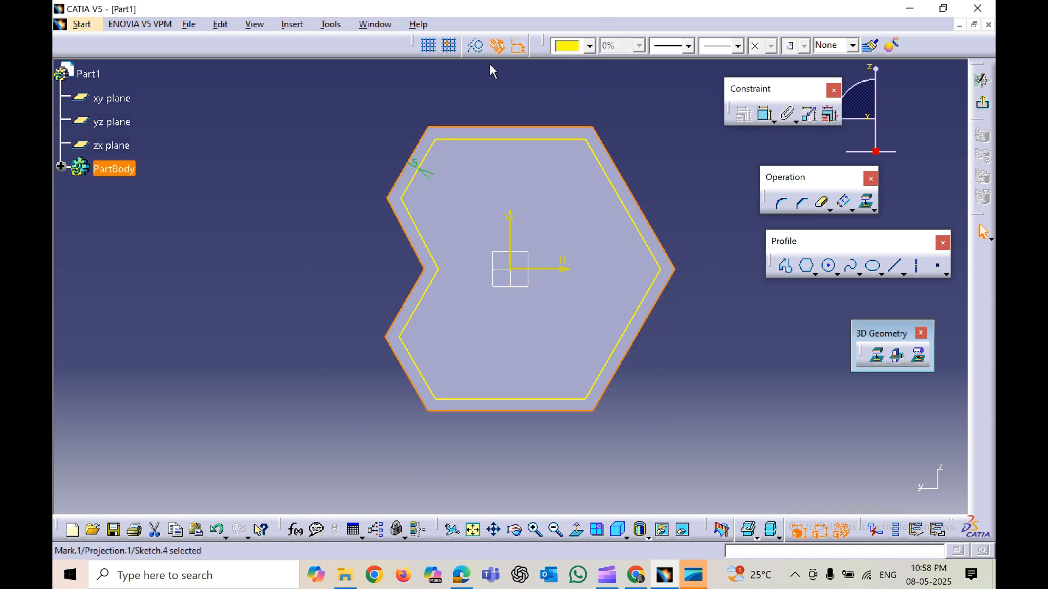
{"action": "left_click", "coordinate": [476, 46]}
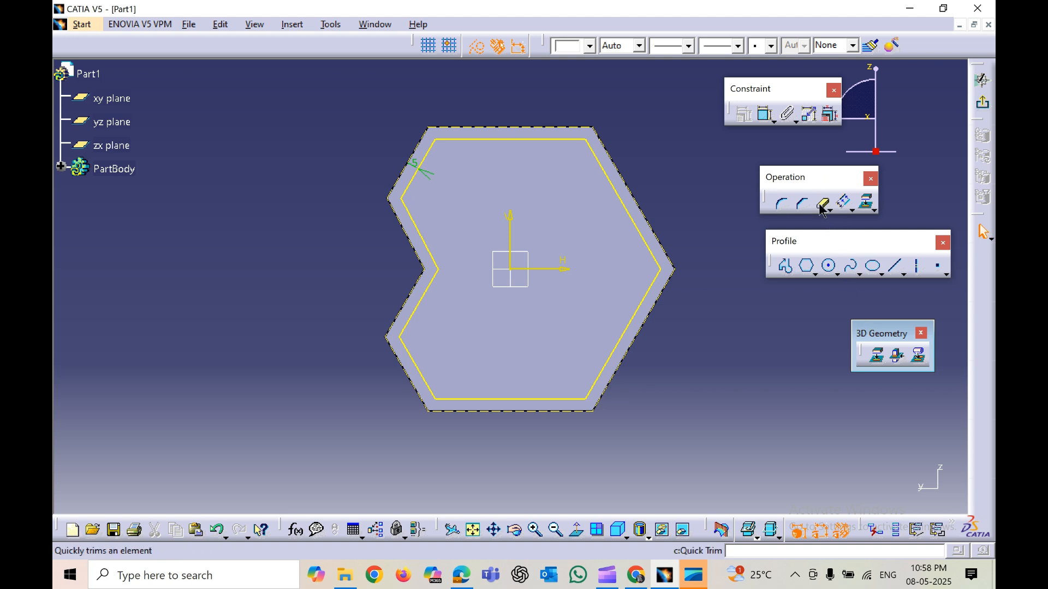
{"action": "left_click", "coordinate": [982, 102]}
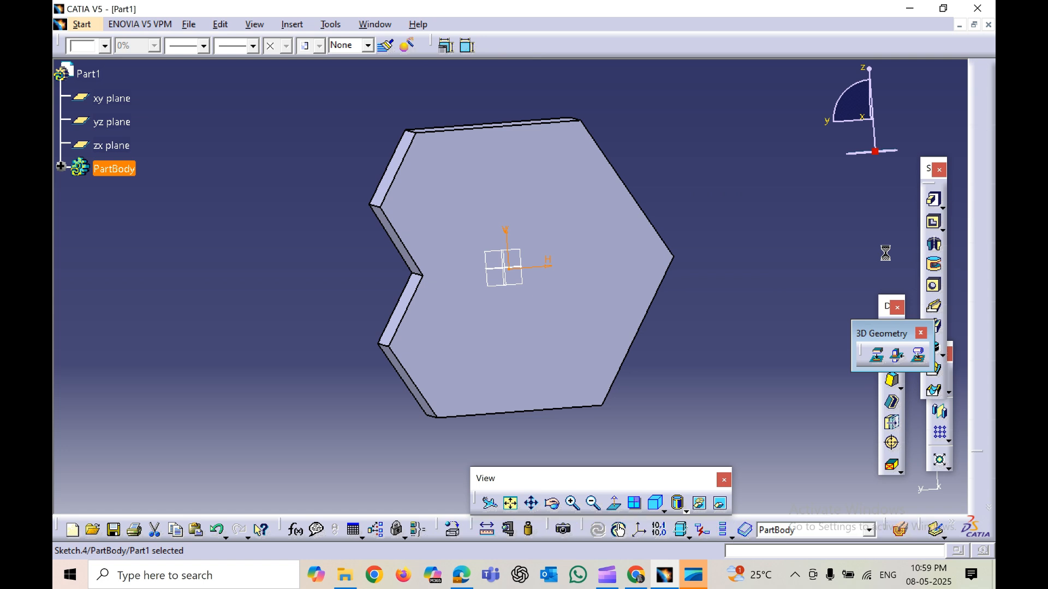
Cut a pocket from the offset outline sketch using the Dimension limit with a depth of 5 mm.
{"action": "left_click", "coordinate": [811, 250]}
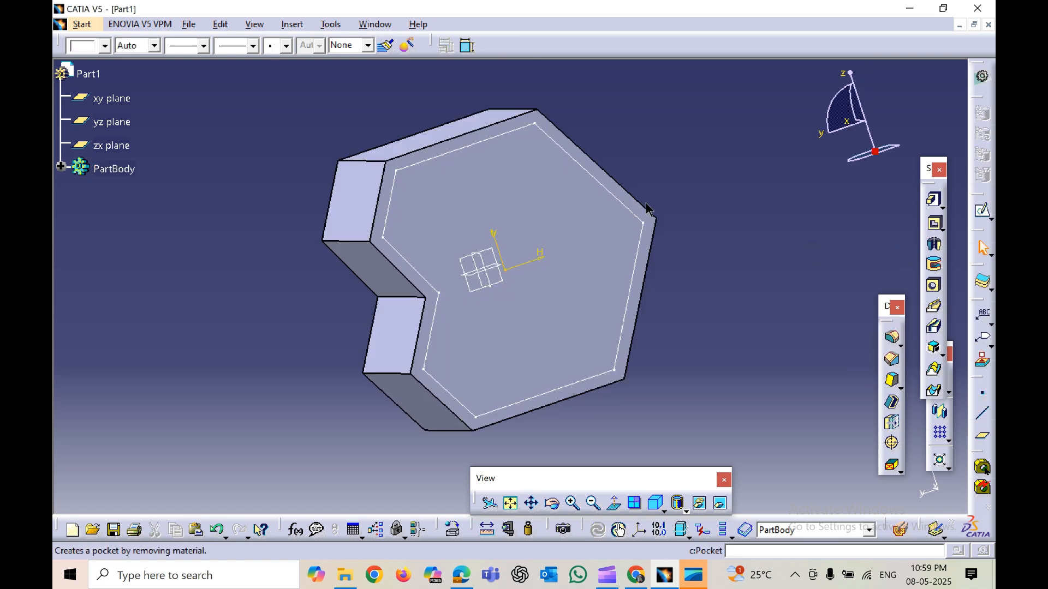
{"action": "left_click", "coordinate": [934, 244]}
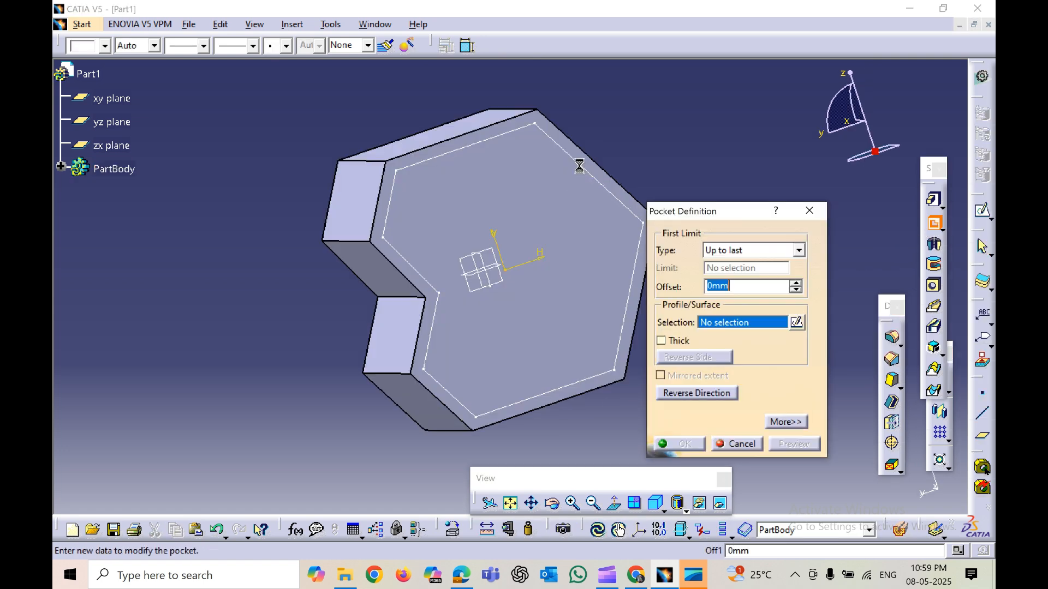
{"action": "left_click", "coordinate": [753, 250]}
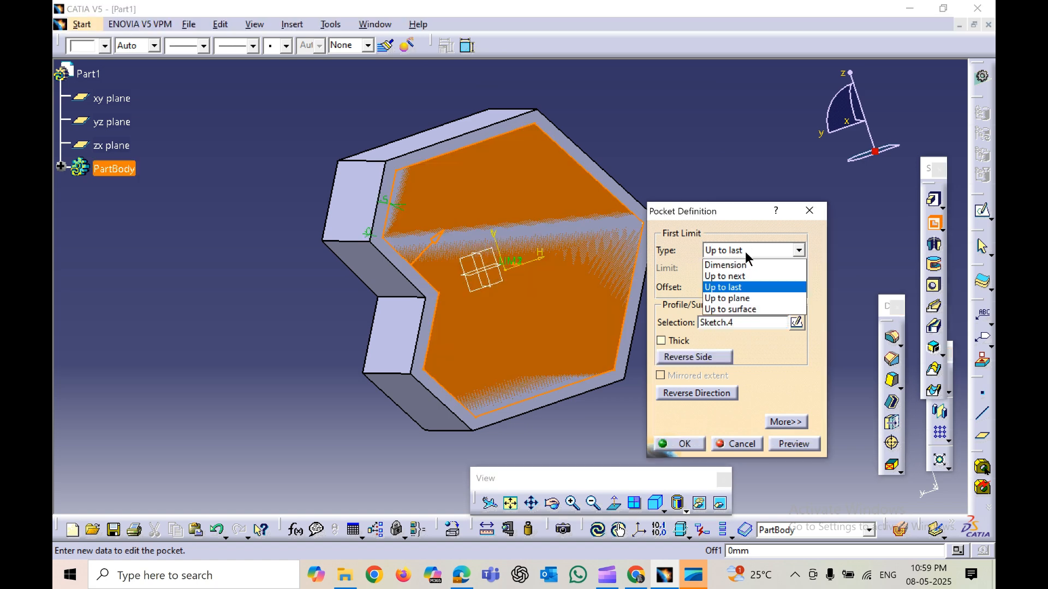
{"action": "left_click", "coordinate": [726, 260]}
{"action": "double_click", "coordinate": [736, 271]}
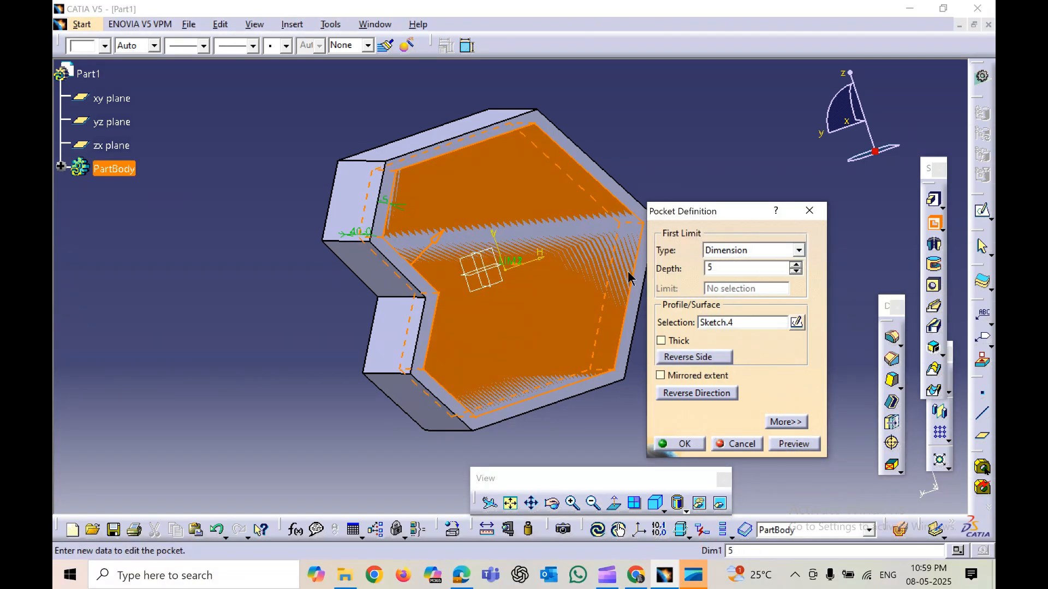
{"action": "key", "text": "Return"}
{"action": "middle_click_drag", "start_coordinate": [618, 408], "coordinate": [637, 267]}
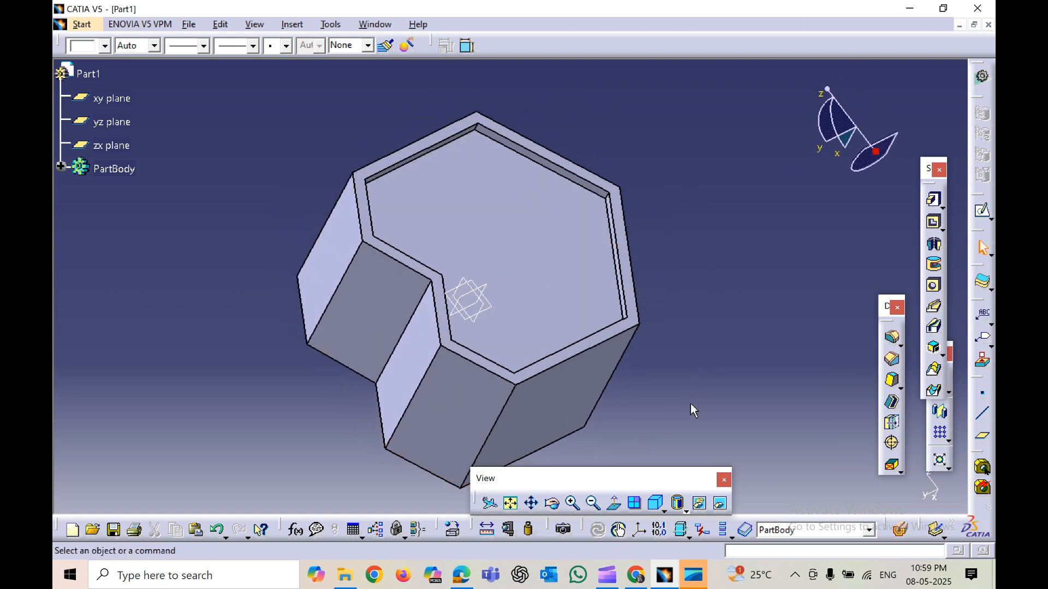
Examine the PartBody's feature tree, including the geometry in the first pad's sketch, and the finished shape of the part.
{"action": "left_click", "coordinate": [61, 167]}
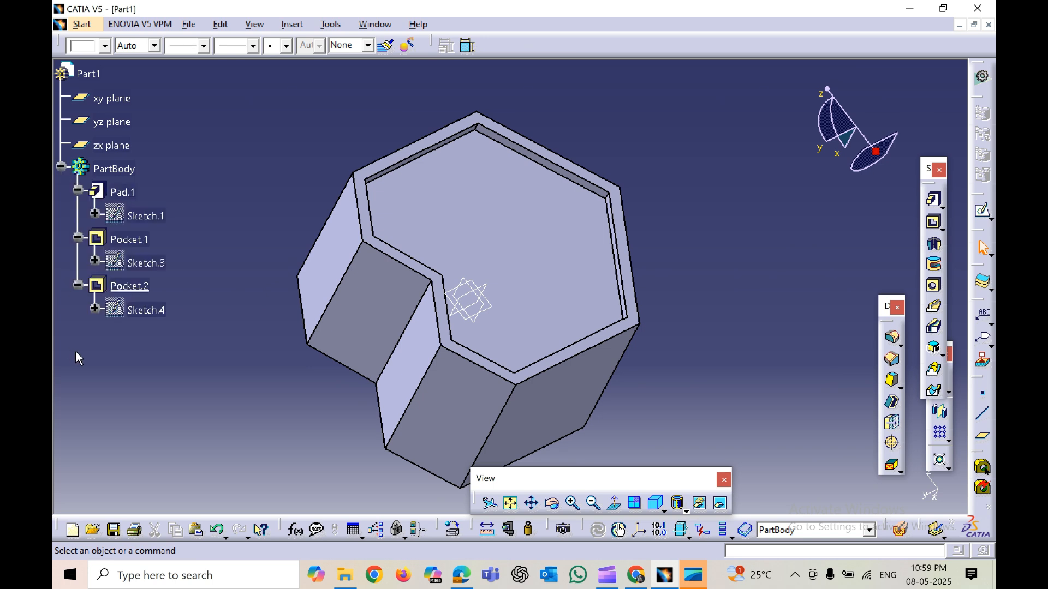
{"action": "left_click", "coordinate": [95, 213]}
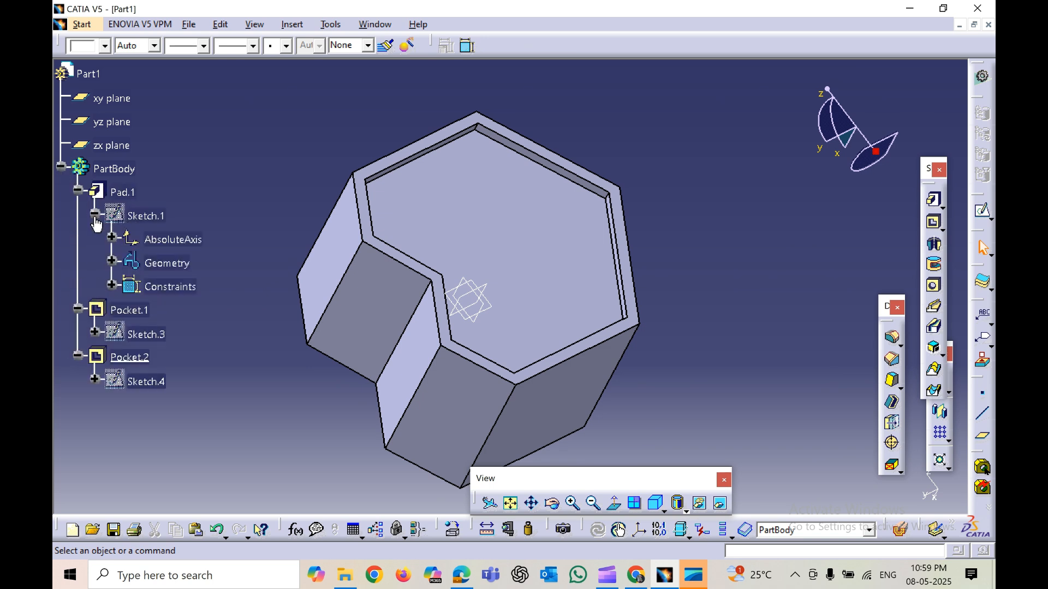
{"action": "left_click", "coordinate": [112, 262]}
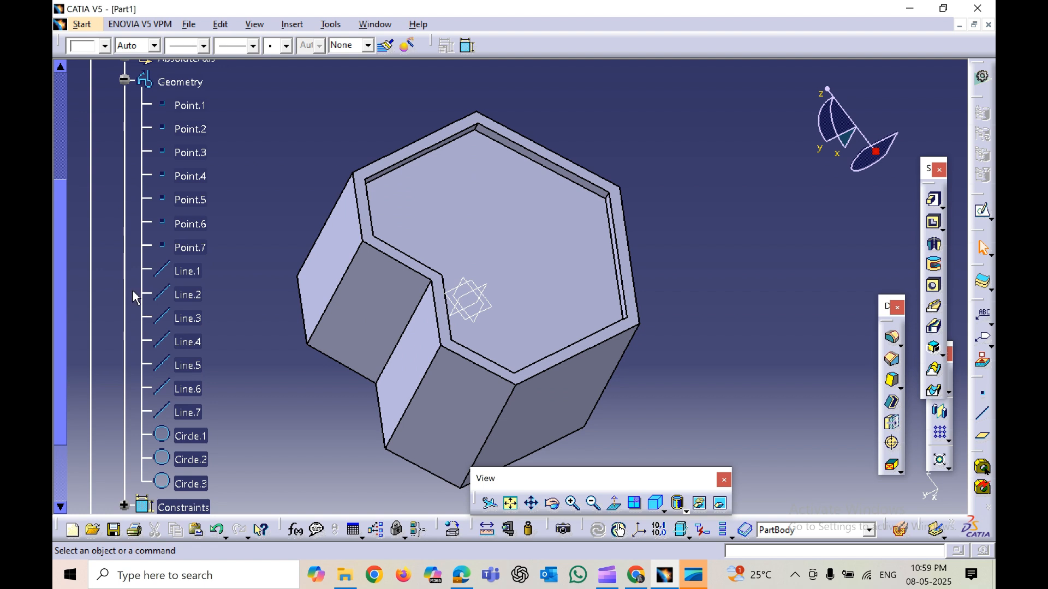
{"action": "scroll", "coordinate": [185, 295], "scroll_direction": "up", "scroll_amount": 2}
{"action": "left_click", "coordinate": [126, 215]}
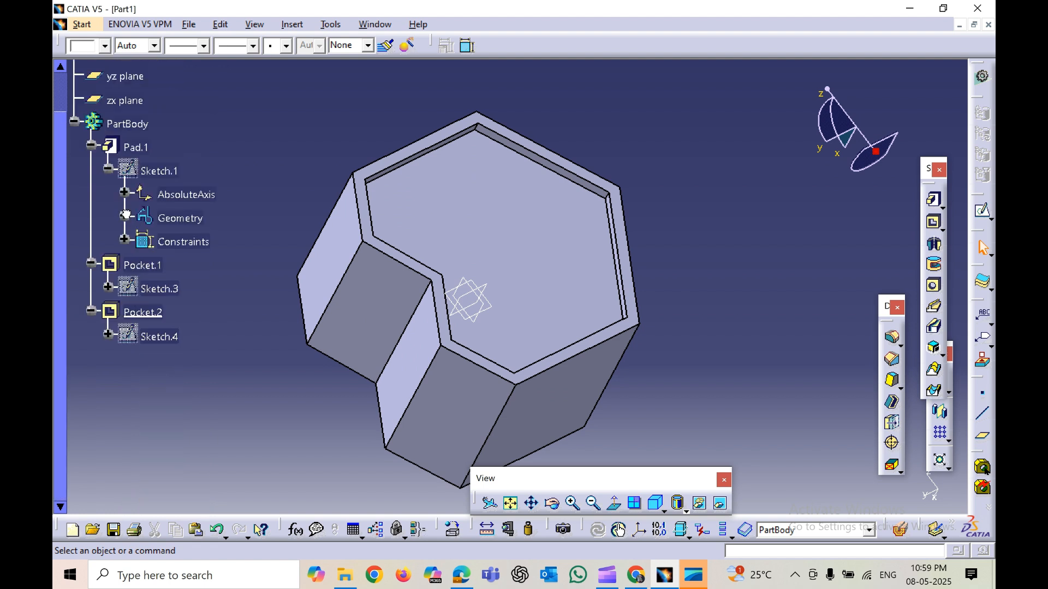
{"action": "left_click", "coordinate": [108, 170]}
{"action": "left_click", "coordinate": [92, 146]}
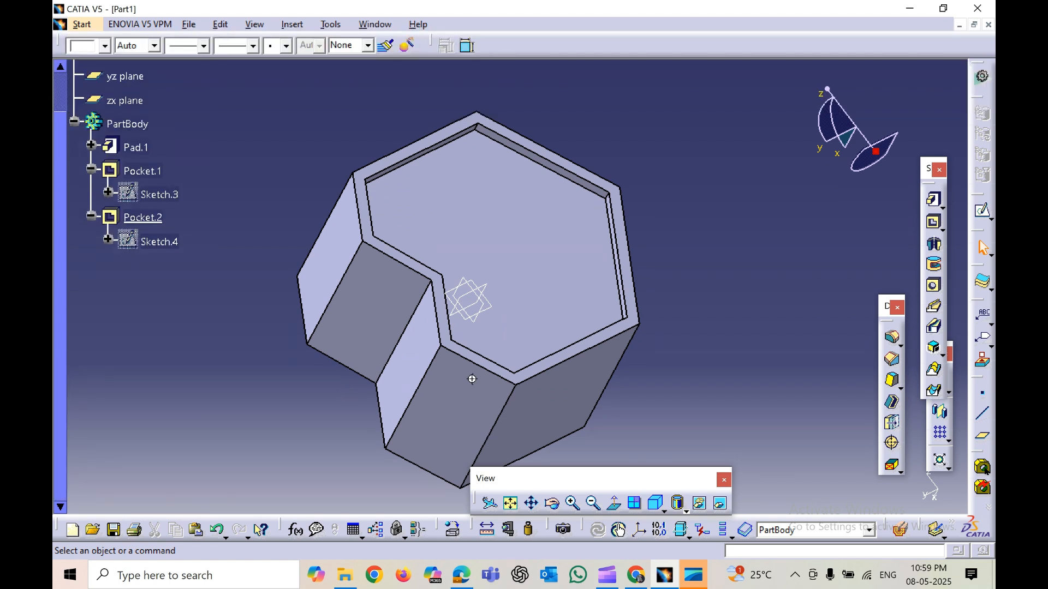
{"action": "middle_click_drag", "start_coordinate": [472, 379], "coordinate": [508, 371]}
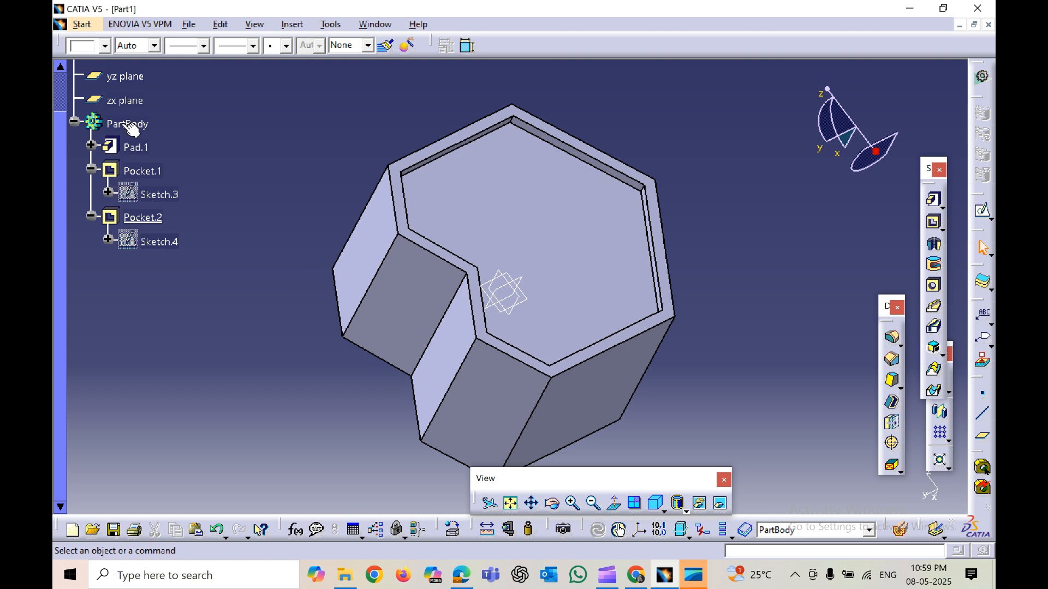
{"action": "scroll", "coordinate": [192, 296], "scroll_direction": "up", "scroll_amount": 2}
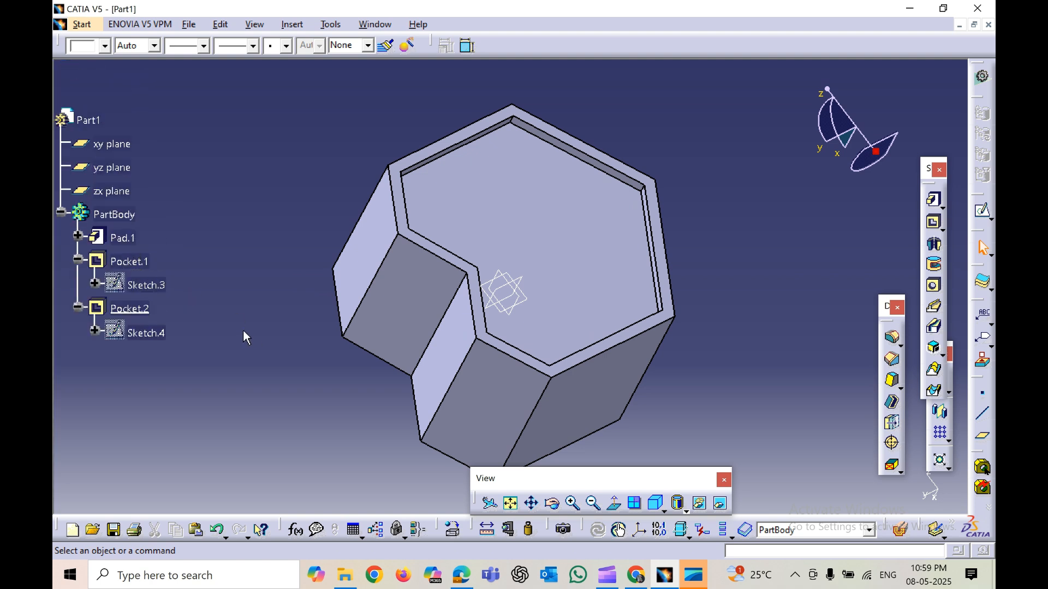
{"action": "middle_click_drag", "start_coordinate": [619, 337], "coordinate": [599, 386]}
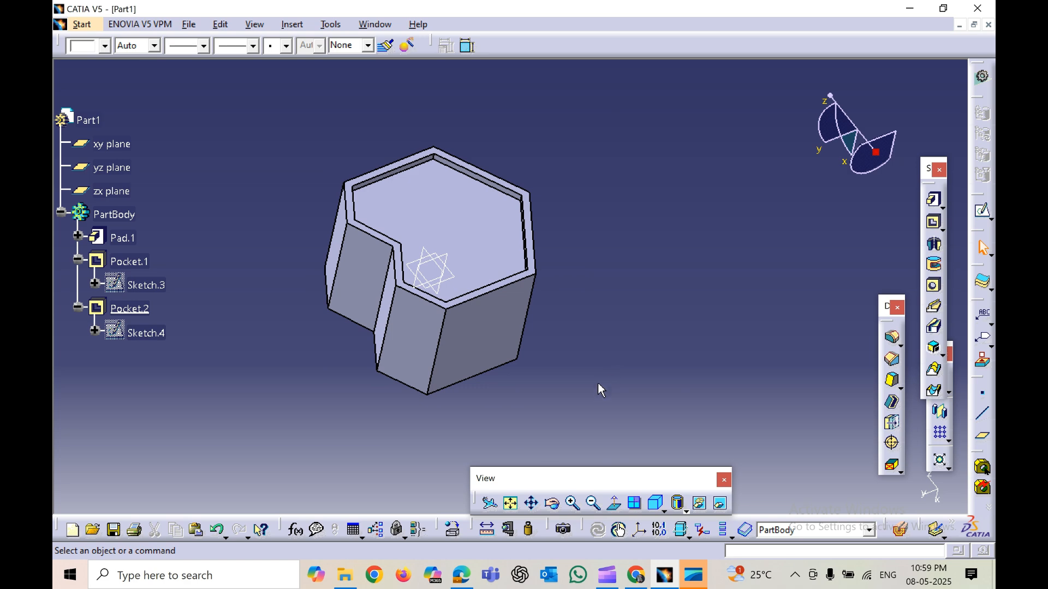
Start a new sketch on the yz plane, leaving free space beside the notch.
{"action": "left_click", "coordinate": [658, 507]}
{"action": "middle_click_drag", "start_coordinate": [622, 262], "coordinate": [479, 256]}
{"action": "left_click", "coordinate": [445, 197]}
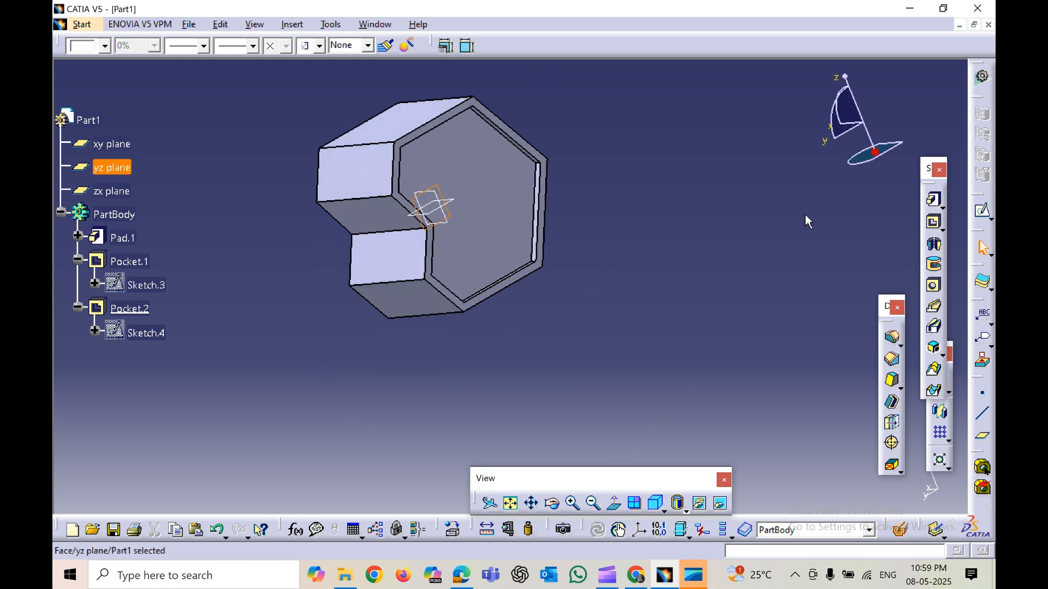
{"action": "left_click", "coordinate": [984, 214]}
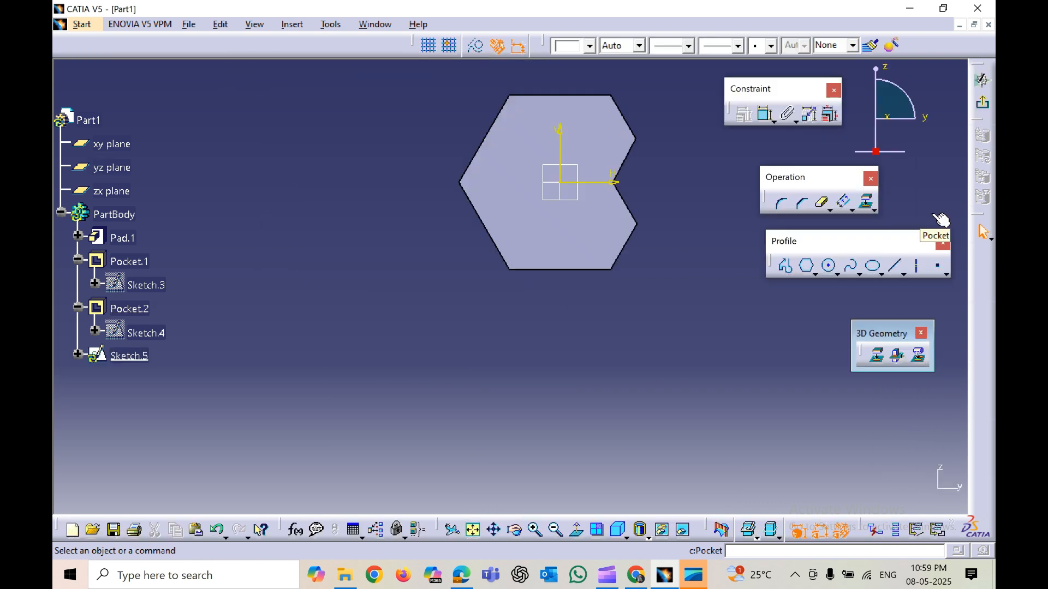
{"action": "middle_click_drag", "start_coordinate": [646, 300], "coordinate": [269, 362]}
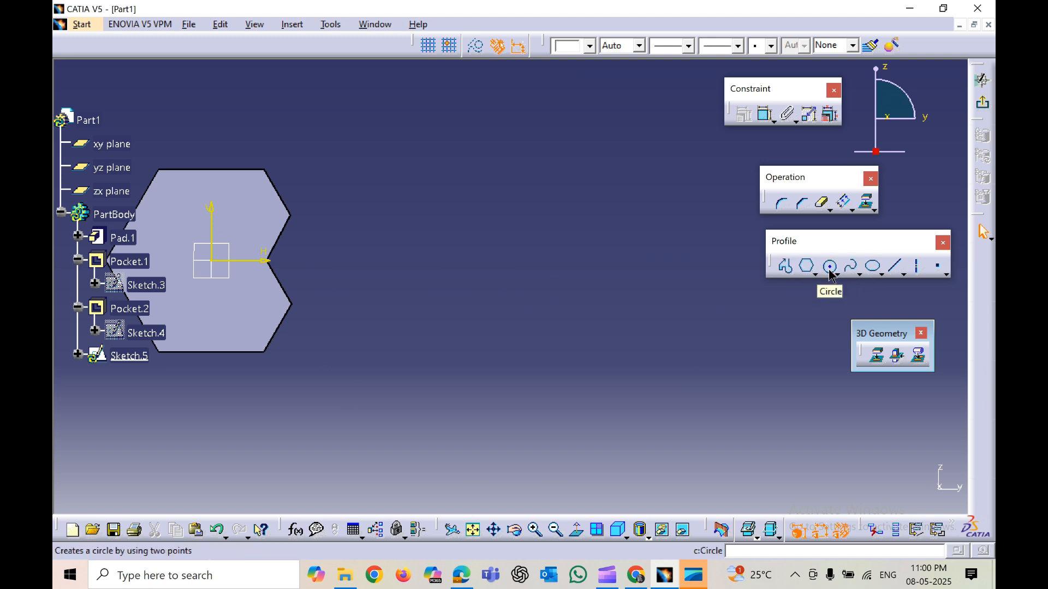
Draw a circle centred on the horizontal axis, clear of the prism on its notched side, and exit the sketch.
{"action": "left_click", "coordinate": [786, 266]}
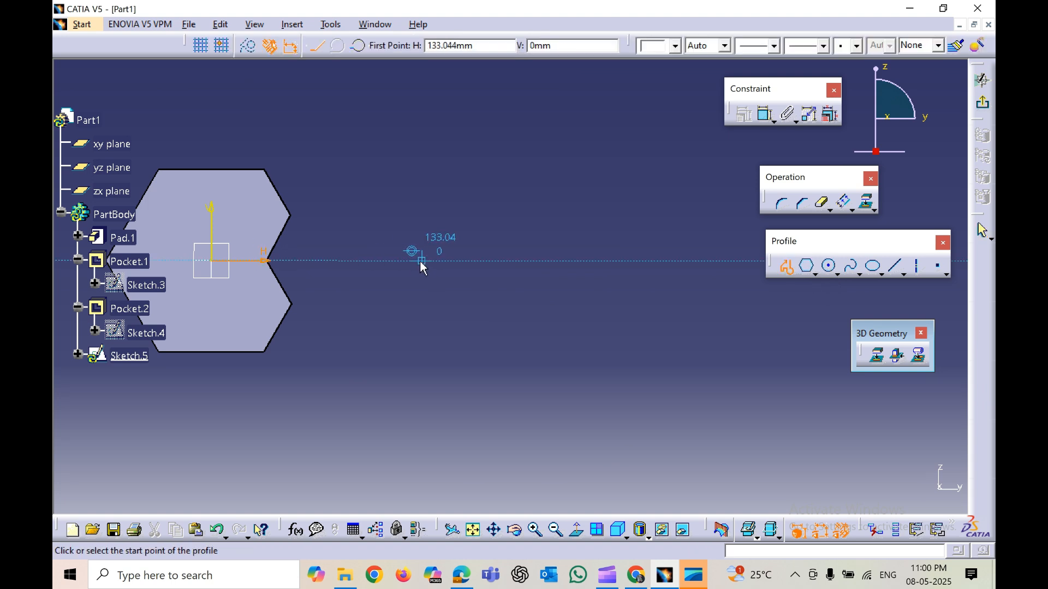
{"action": "left_click", "coordinate": [786, 266]}
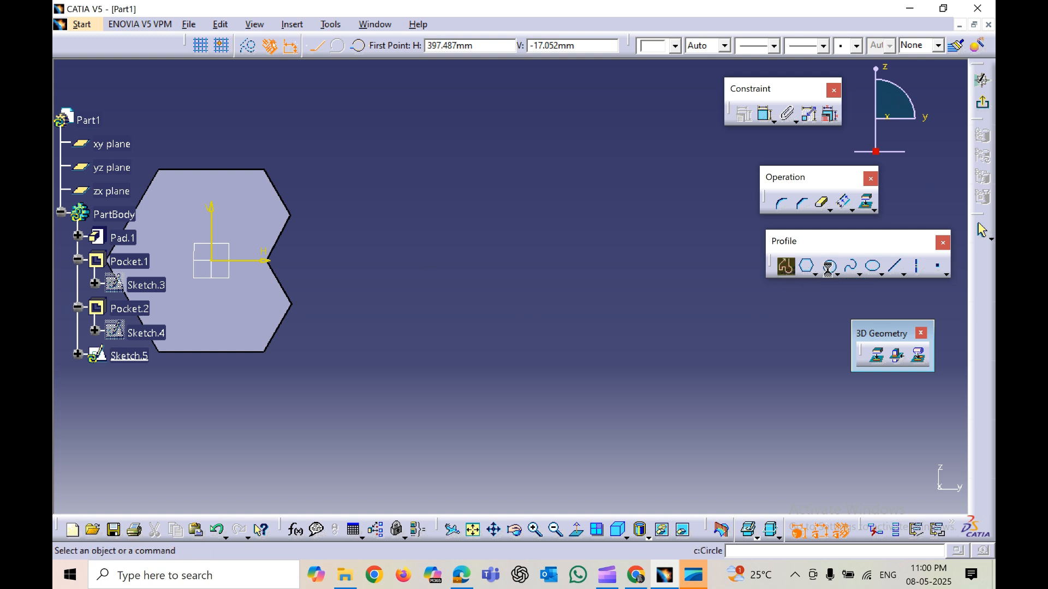
{"action": "left_click", "coordinate": [453, 261]}
{"action": "left_click", "coordinate": [458, 196]}
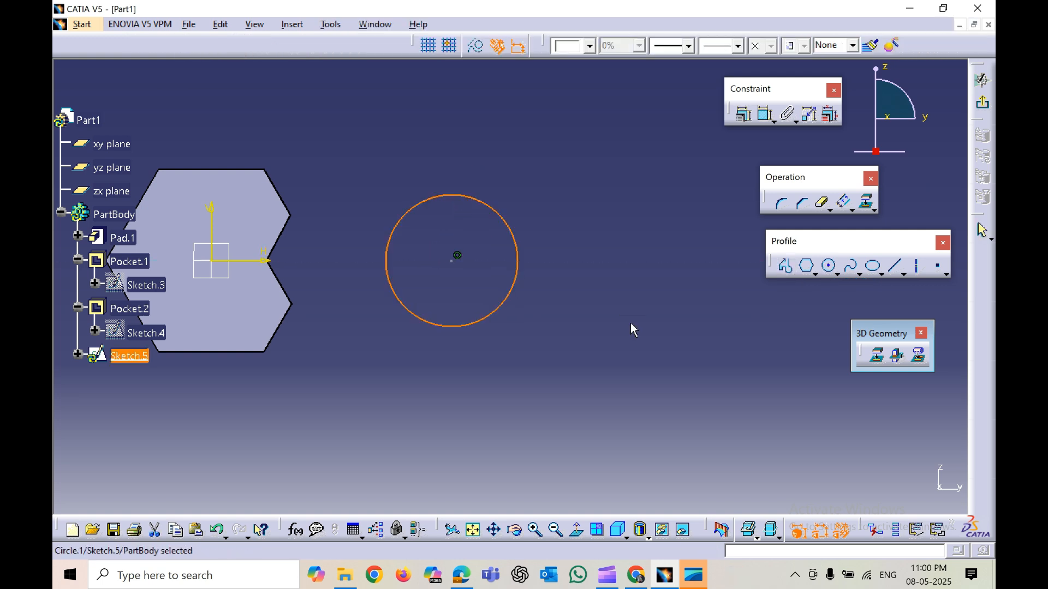
{"action": "left_click", "coordinate": [983, 104]}
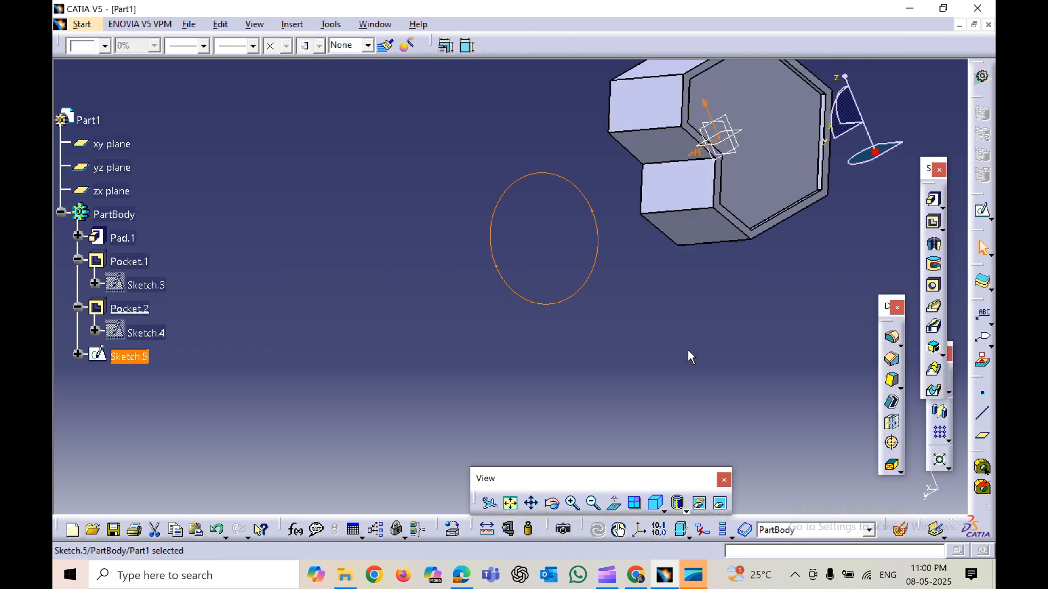
Pad the circle sketch beside the prism with a length of 20 mm and mirrored extent.
{"action": "left_click", "coordinate": [677, 382]}
{"action": "left_click", "coordinate": [935, 202]}
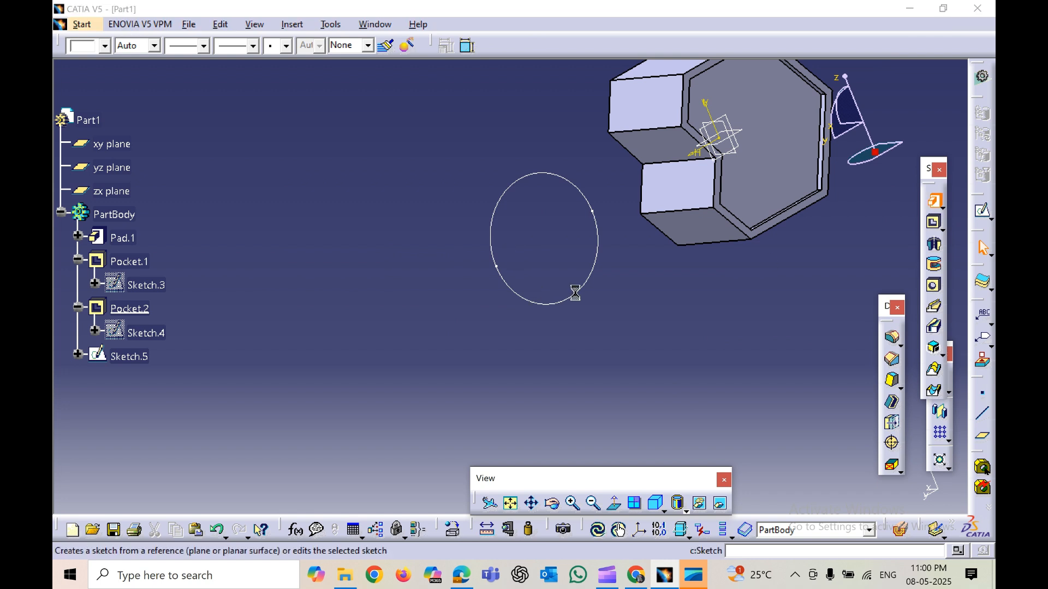
{"action": "left_click", "coordinate": [588, 283]}
{"action": "middle_click_drag", "start_coordinate": [486, 328], "coordinate": [600, 342]}
{"action": "left_click_drag", "start_coordinate": [734, 269], "coordinate": [646, 274]}
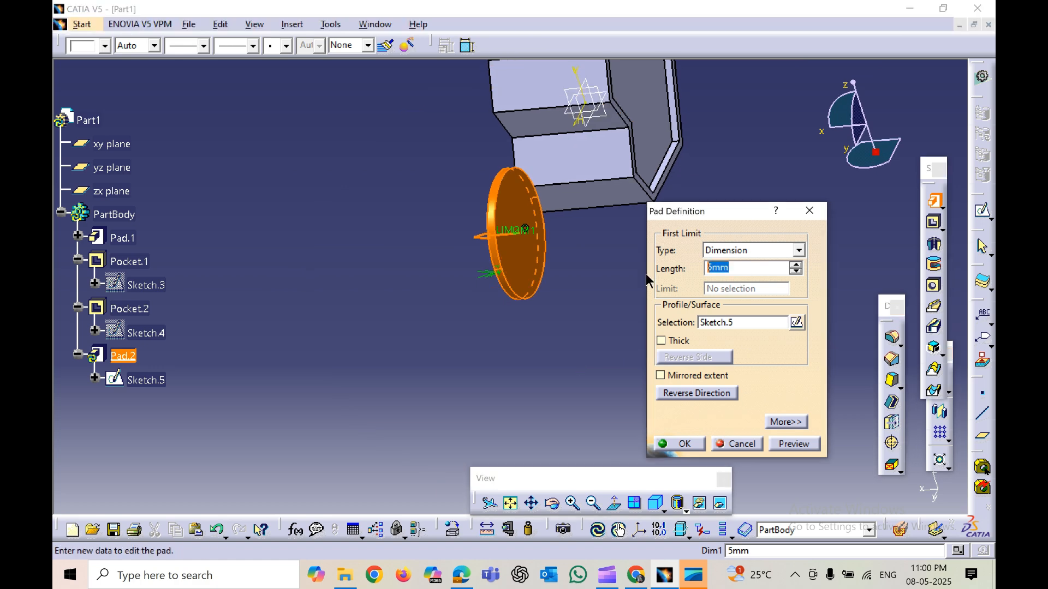
{"action": "type", "text": "20"}
{"action": "left_click", "coordinate": [660, 376]}
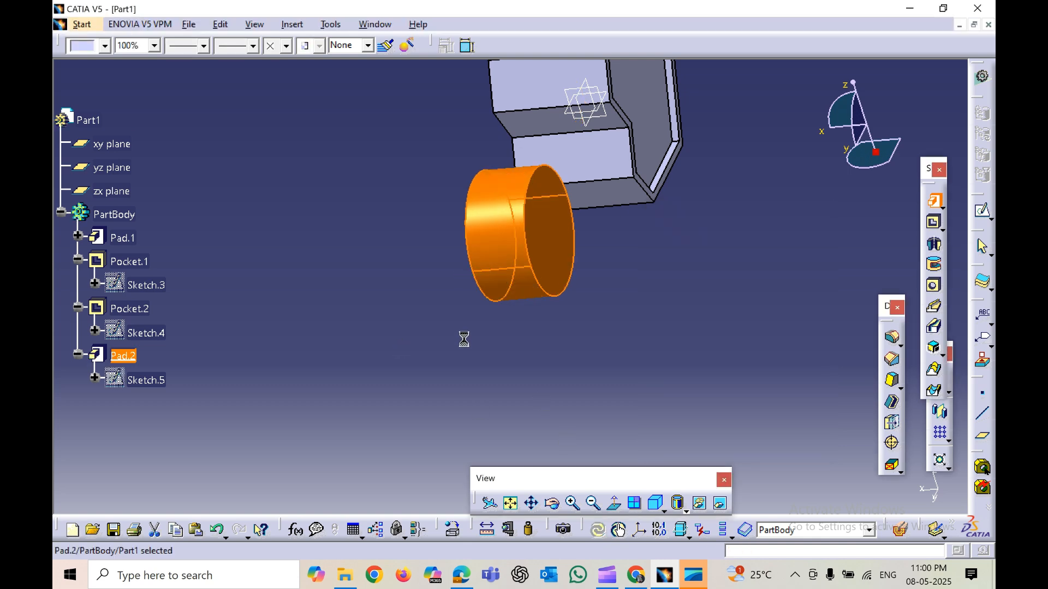
Set the cylindrical pad's length to 40 mm and check its shape beside the prism.
{"action": "middle_click_drag", "start_coordinate": [514, 349], "coordinate": [589, 373]}
{"action": "double_click", "coordinate": [519, 240]}
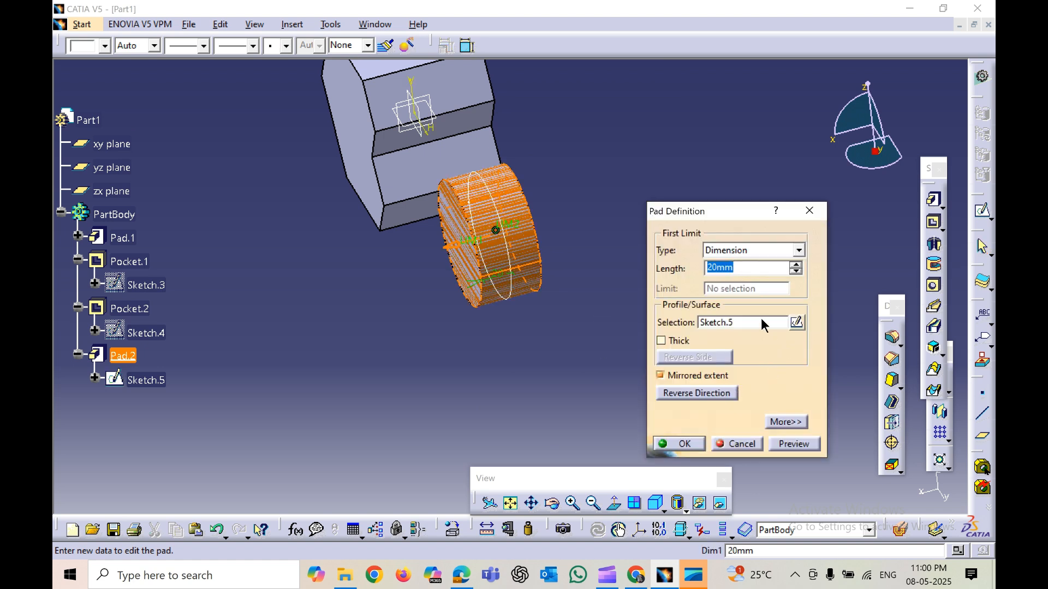
{"action": "type", "text": "4"}
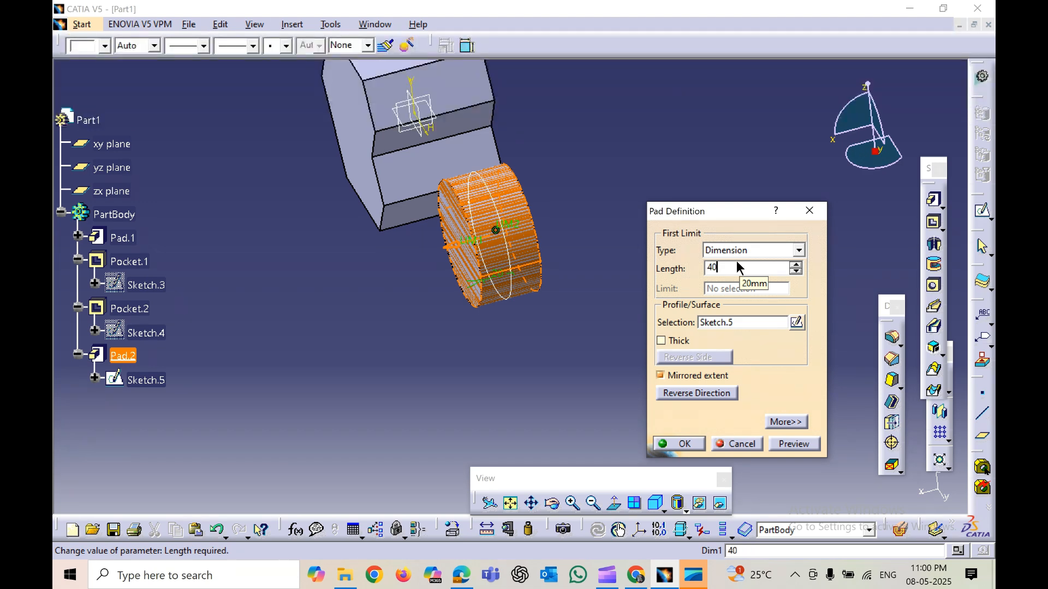
{"action": "key", "text": "Return"}
{"action": "middle_click_drag", "start_coordinate": [628, 374], "coordinate": [572, 358]}
{"action": "middle_click_drag", "start_coordinate": [436, 367], "coordinate": [483, 350]}
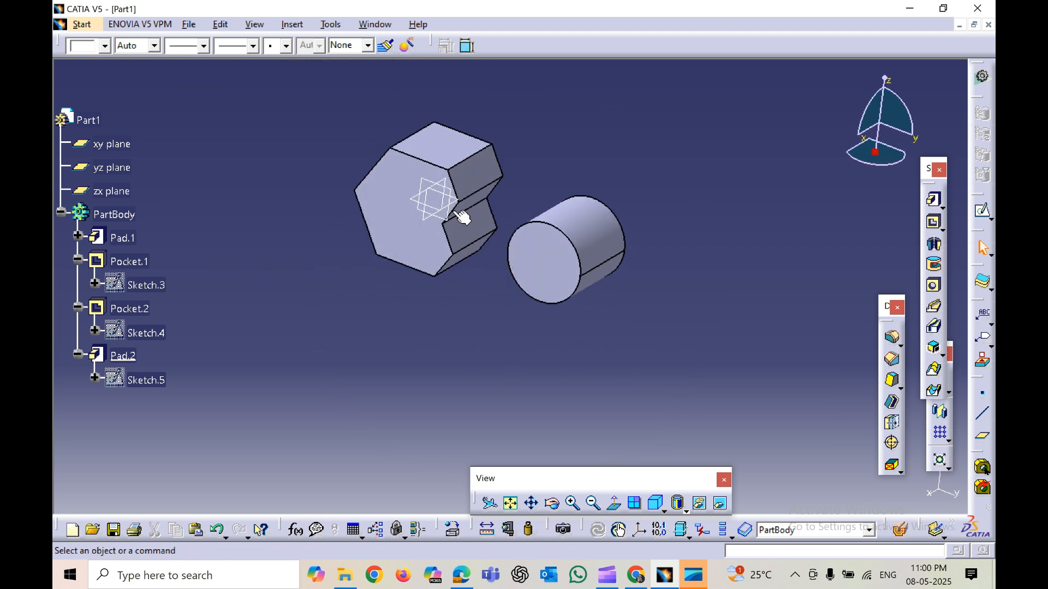
{"action": "middle_click_drag", "start_coordinate": [534, 320], "coordinate": [306, 273]}
Delete the hexagonal prism's pad together with both pockets and all their children.
{"action": "left_click", "coordinate": [125, 239]}
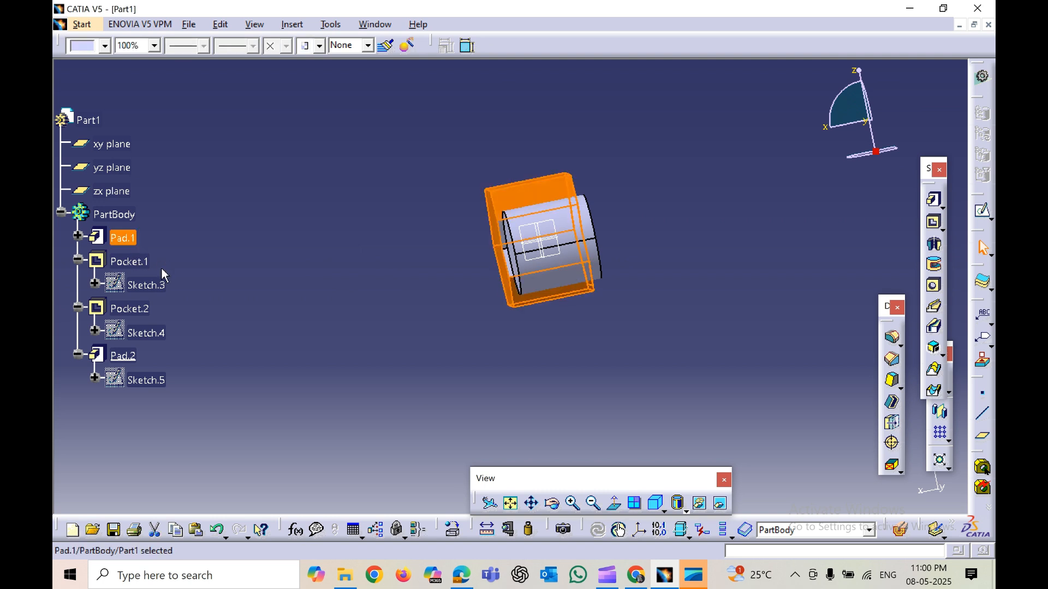
{"action": "left_click", "coordinate": [131, 262], "text": "ctrl"}
{"action": "right_click", "coordinate": [134, 308]}
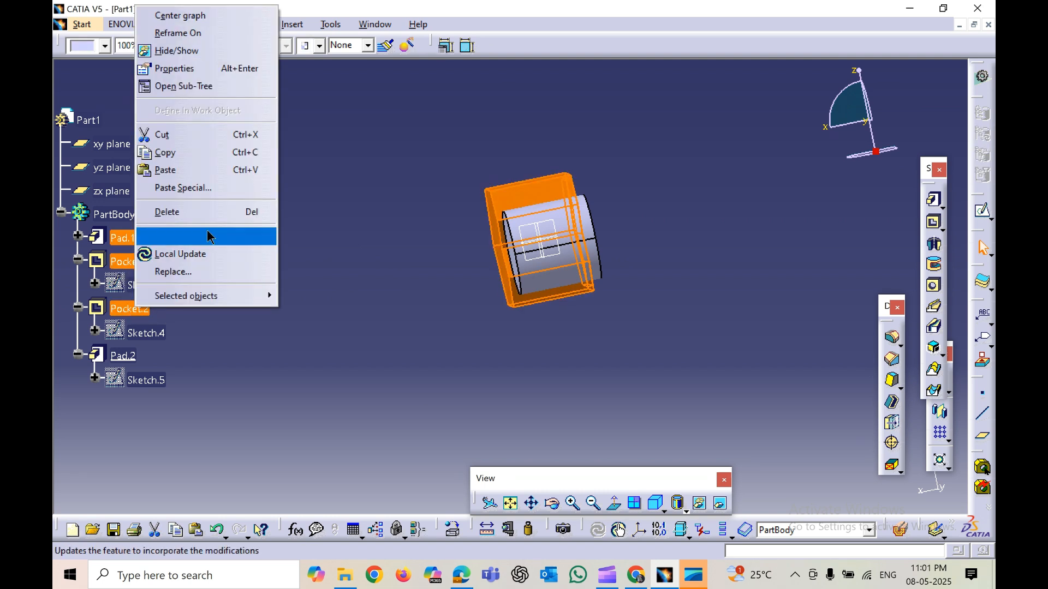
{"action": "left_click", "coordinate": [212, 211]}
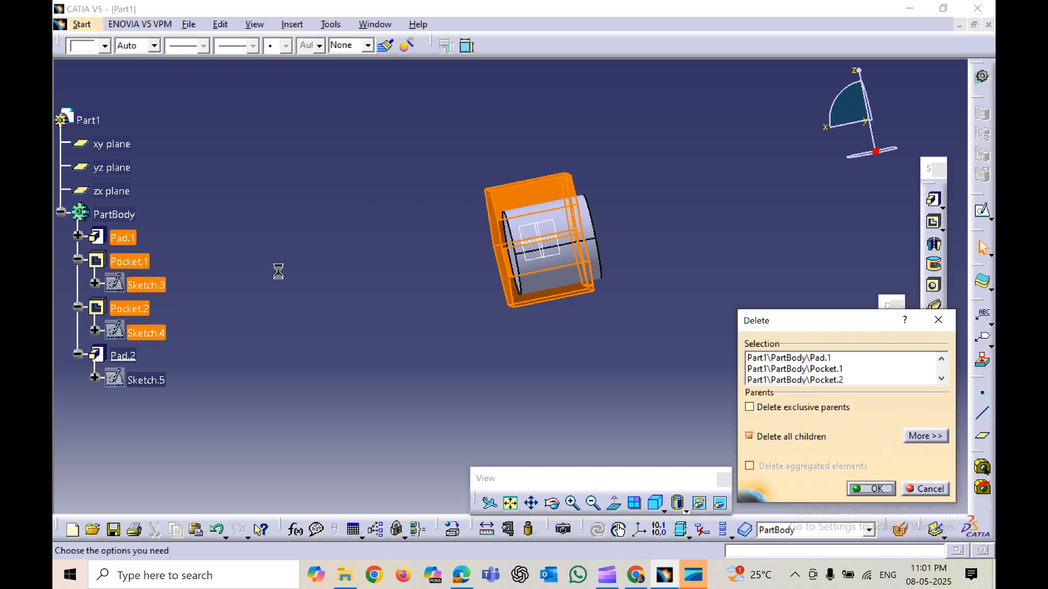
{"action": "left_click", "coordinate": [873, 494]}
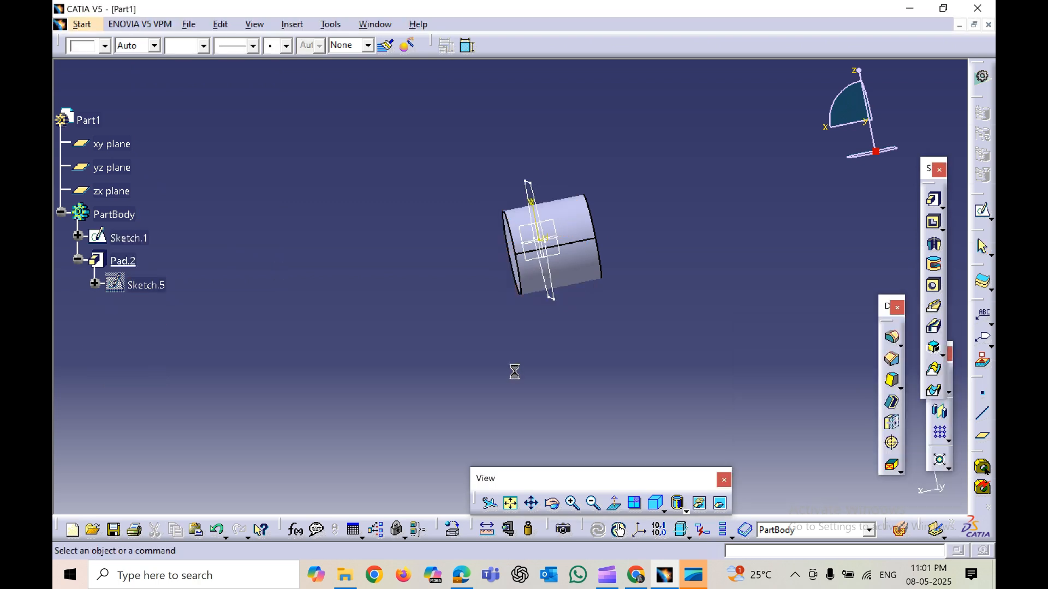
Delete the prism's leftover profile sketch from the PartBody, keeping the cylindrical pad.
{"action": "left_click", "coordinate": [137, 237]}
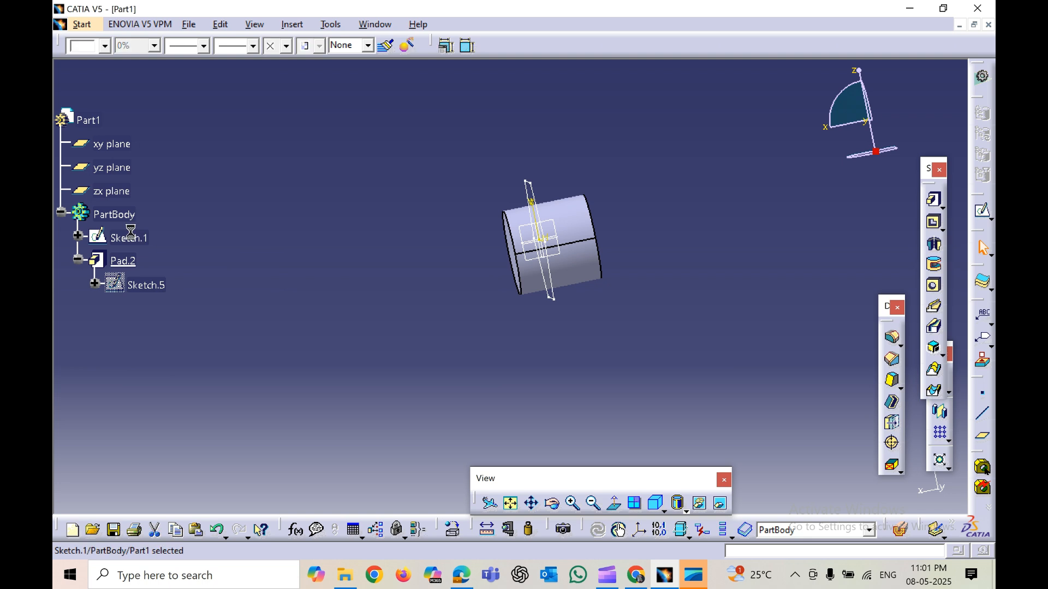
{"action": "right_click", "coordinate": [136, 239]}
{"action": "left_click", "coordinate": [194, 454]}
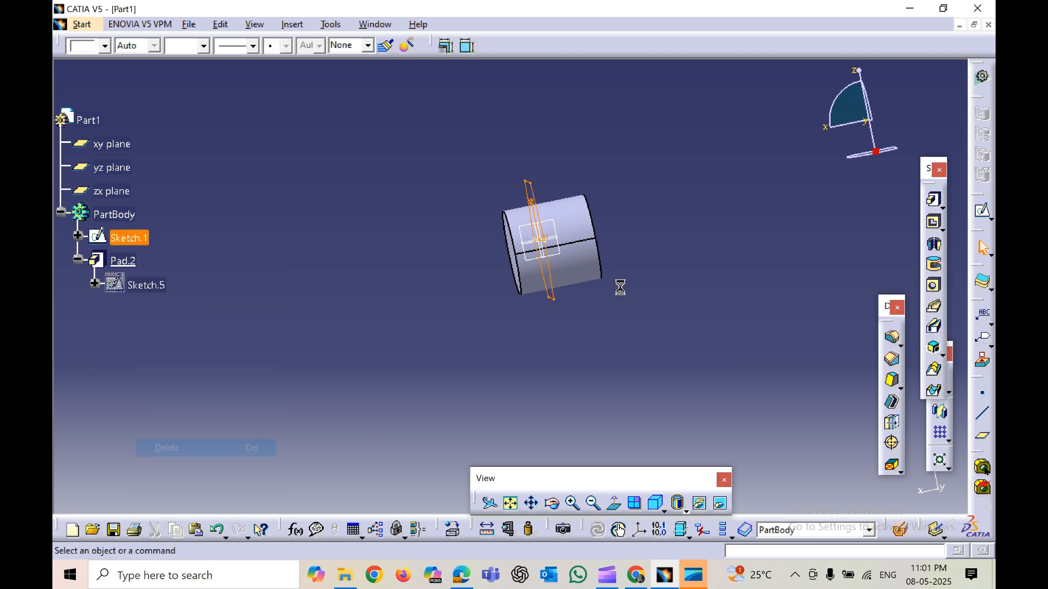
Start a new sketch on the zx plane, running along the length of the cylinder.
{"action": "mouse_move", "coordinate": [482, 327]}
{"action": "middle_mouse_down"}
{"action": "mouse_move", "coordinate": [681, 299]}
{"action": "mouse_move", "coordinate": [707, 316]}
{"action": "mouse_move", "coordinate": [682, 325]}
{"action": "middle_mouse_up"}
{"action": "middle_click_drag", "start_coordinate": [537, 363], "coordinate": [687, 343]}
{"action": "middle_click_drag", "start_coordinate": [485, 406], "coordinate": [546, 365]}
{"action": "left_click", "coordinate": [453, 328]}
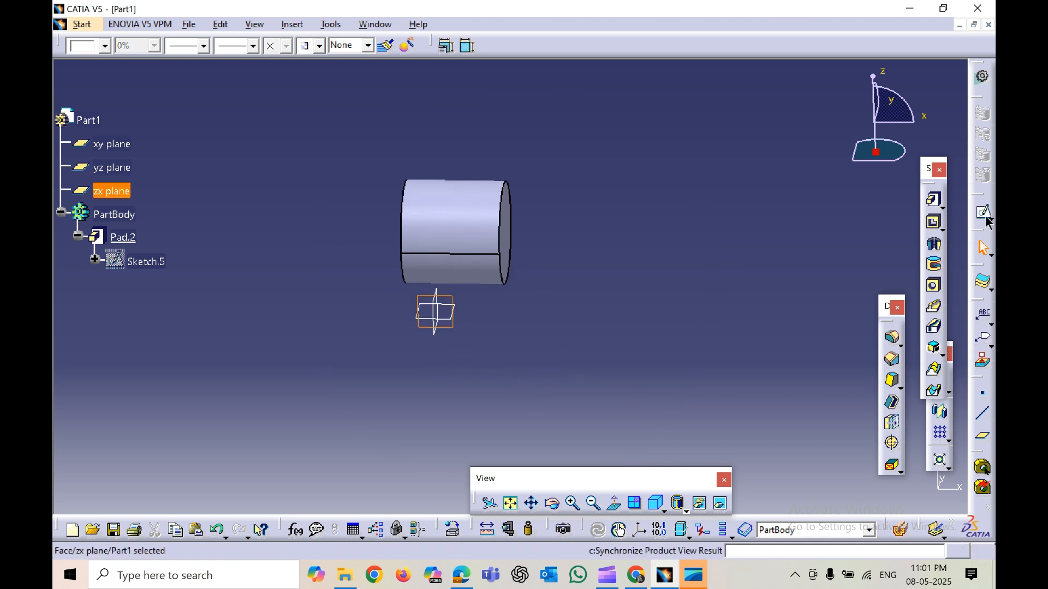
{"action": "middle_click_drag", "start_coordinate": [496, 334], "coordinate": [523, 244]}
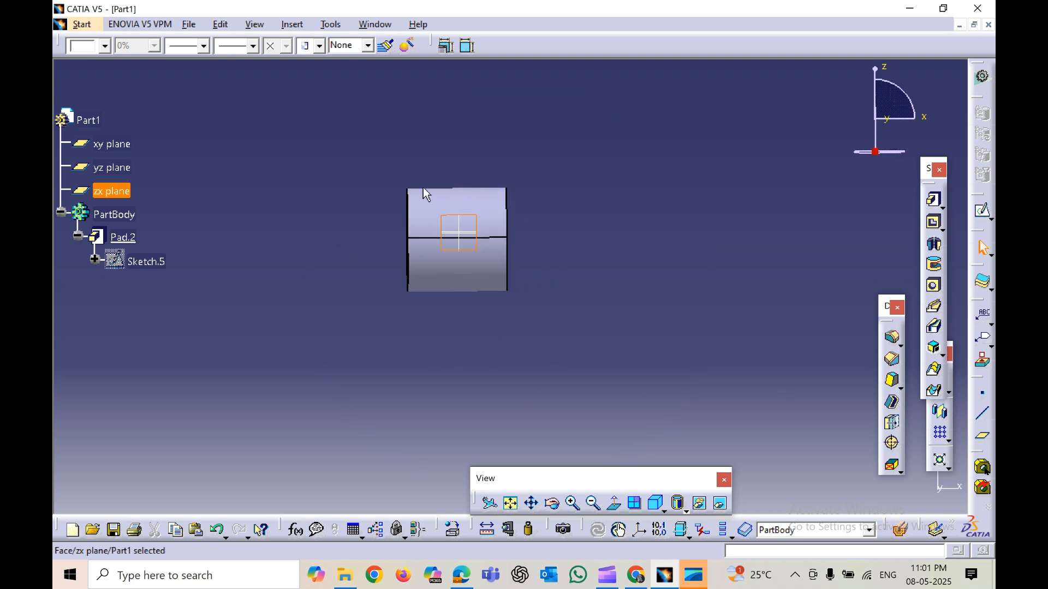
{"action": "left_click", "coordinate": [984, 212]}
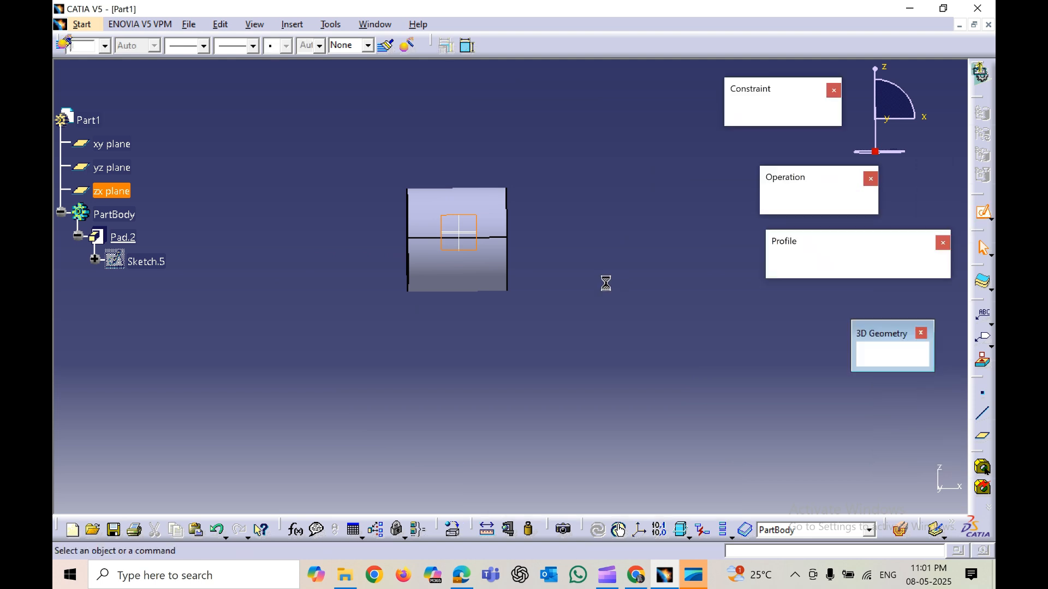
{"action": "middle_click_drag", "start_coordinate": [667, 349], "coordinate": [547, 404]}
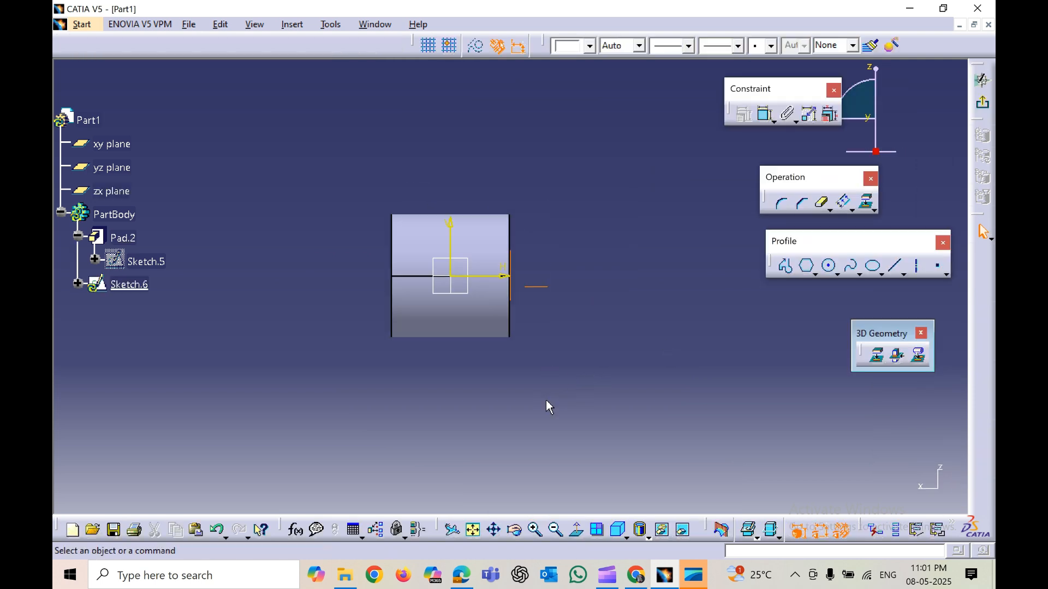
Project the circular edge at one end of the cylinder onto the sketch plane, and delete the projected line.
{"action": "left_click", "coordinate": [878, 358]}
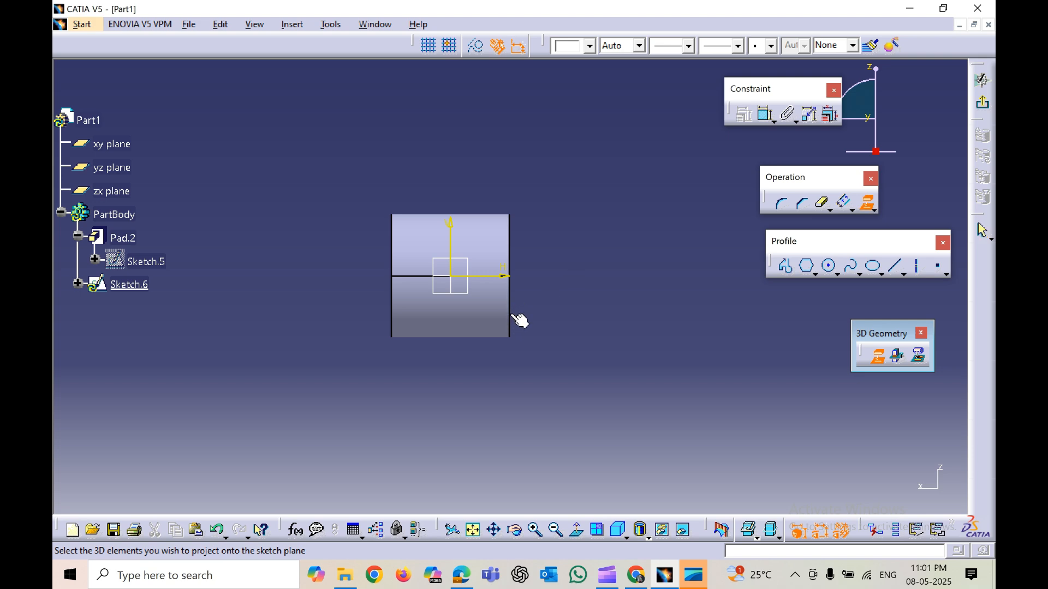
{"action": "left_click", "coordinate": [518, 325]}
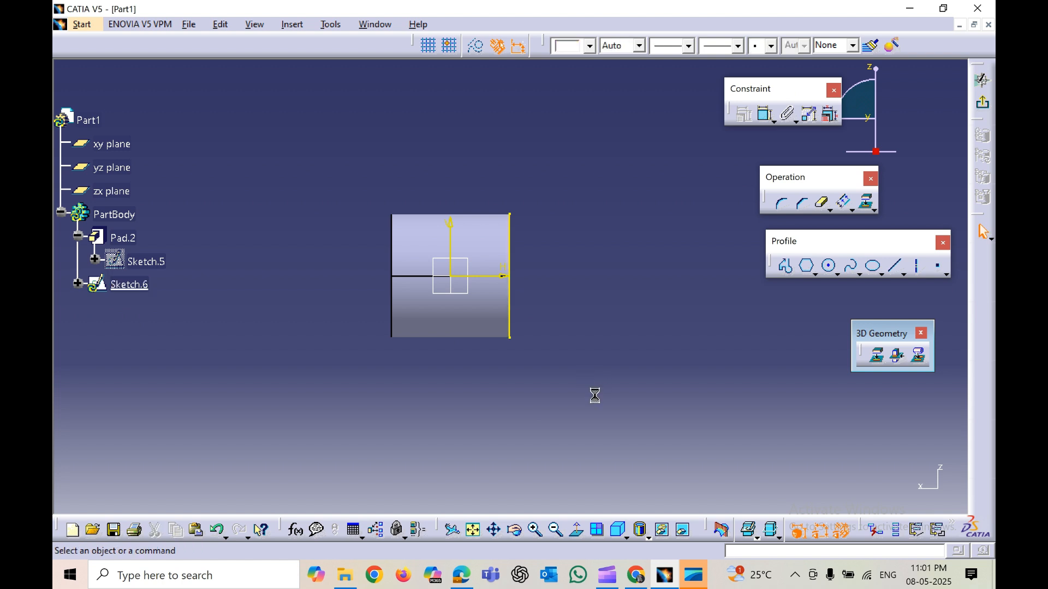
{"action": "right_click", "coordinate": [510, 320]}
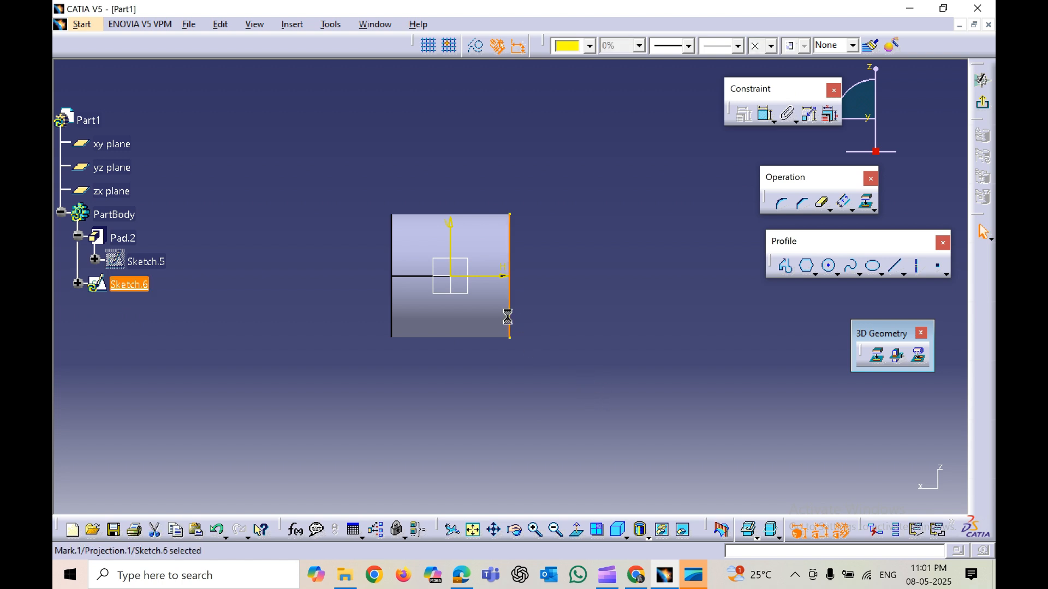
{"action": "left_click", "coordinate": [544, 517]}
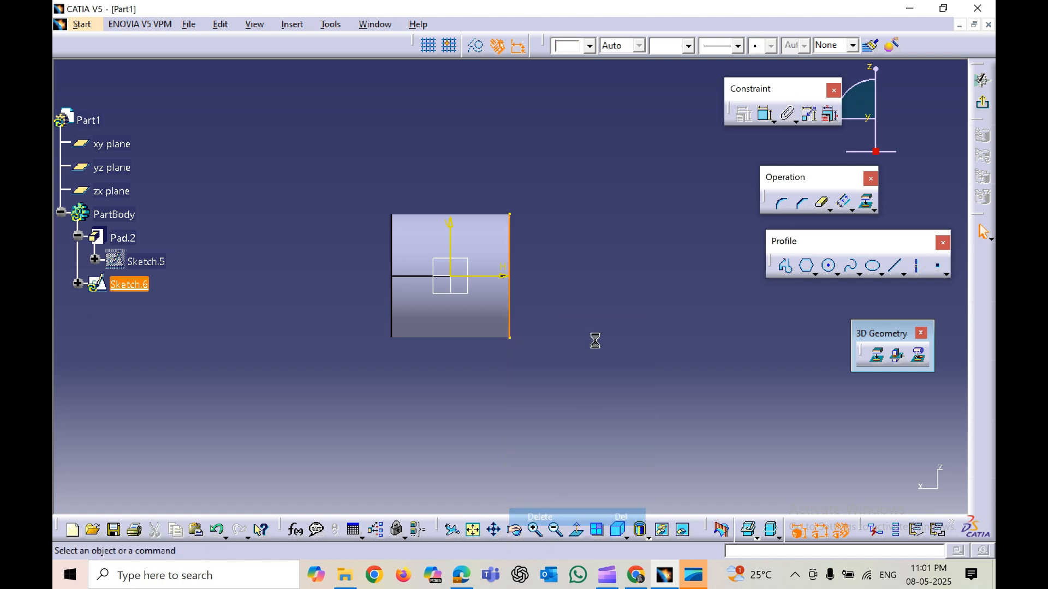
Project the cylinder's curved face onto the sketch plane as a 3D element, and delete the projected axis line.
{"action": "left_click", "coordinate": [879, 357]}
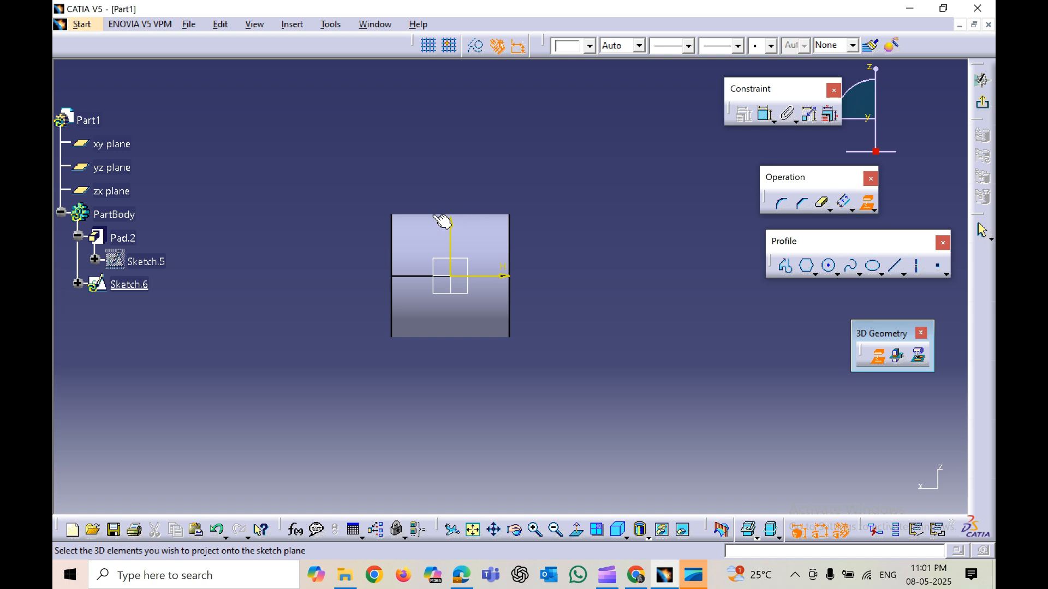
{"action": "left_click", "coordinate": [478, 225]}
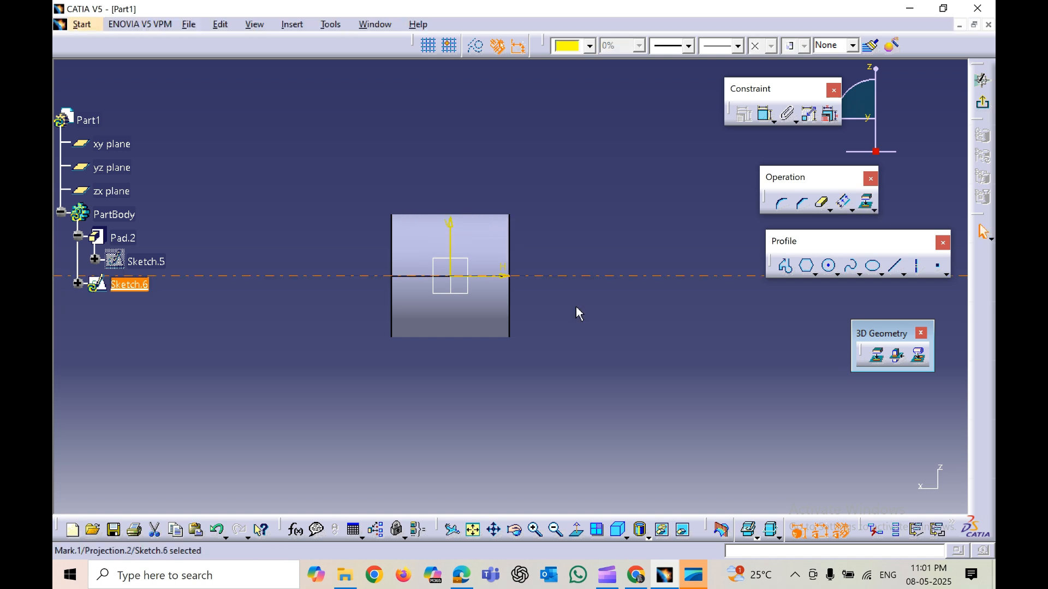
{"action": "left_click", "coordinate": [559, 281]}
{"action": "right_click", "coordinate": [564, 279]}
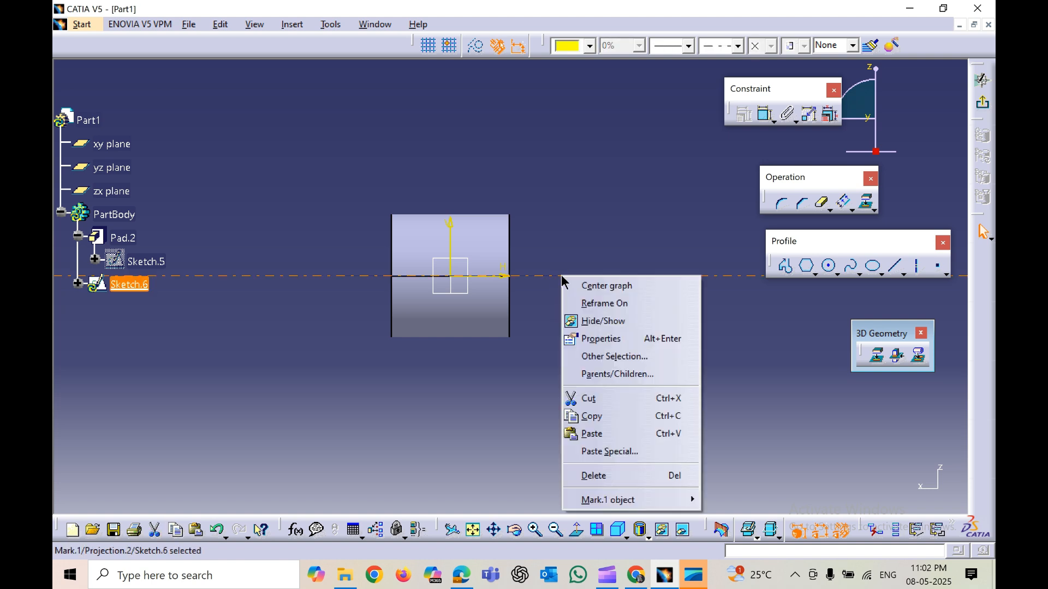
{"action": "left_click", "coordinate": [619, 478]}
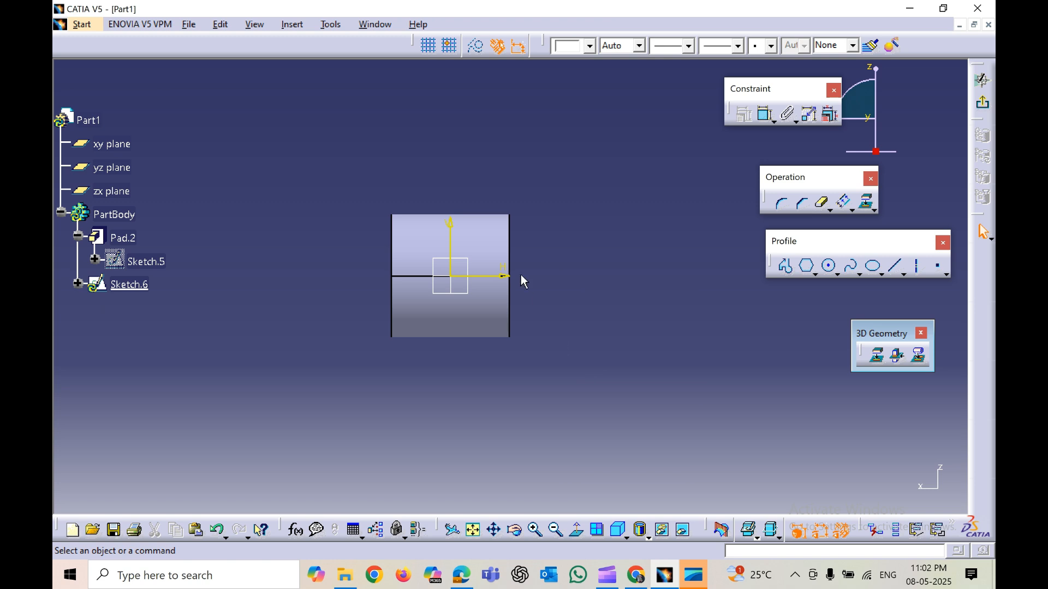
Project the 3D silhouette edges of the cylinder's curved face onto the sketch plane.
{"action": "left_click", "coordinate": [919, 363]}
{"action": "left_click", "coordinate": [474, 231]}
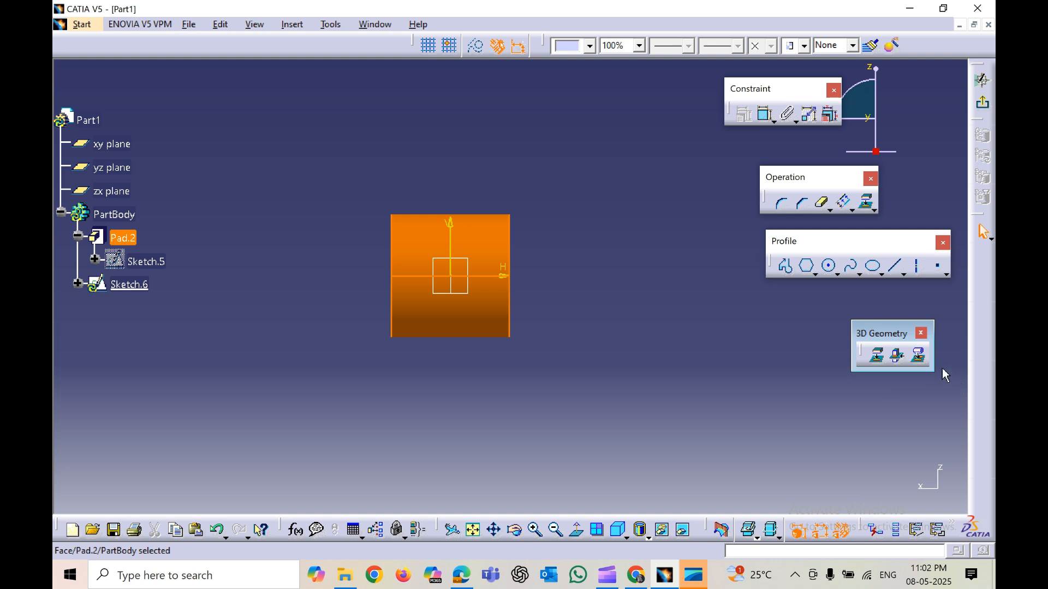
{"action": "left_click", "coordinate": [919, 355]}
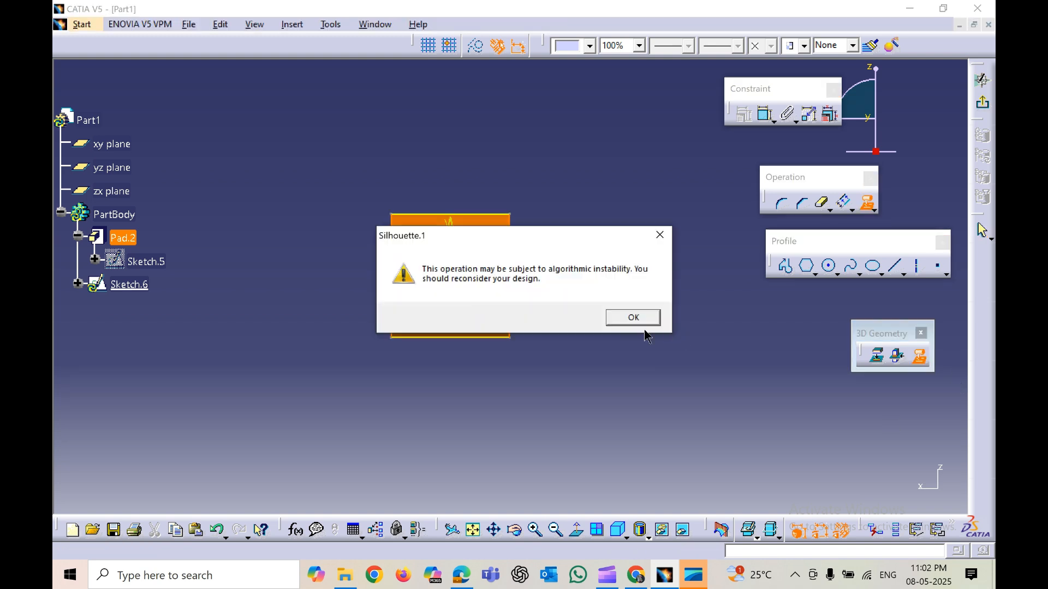
{"action": "left_click", "coordinate": [633, 320]}
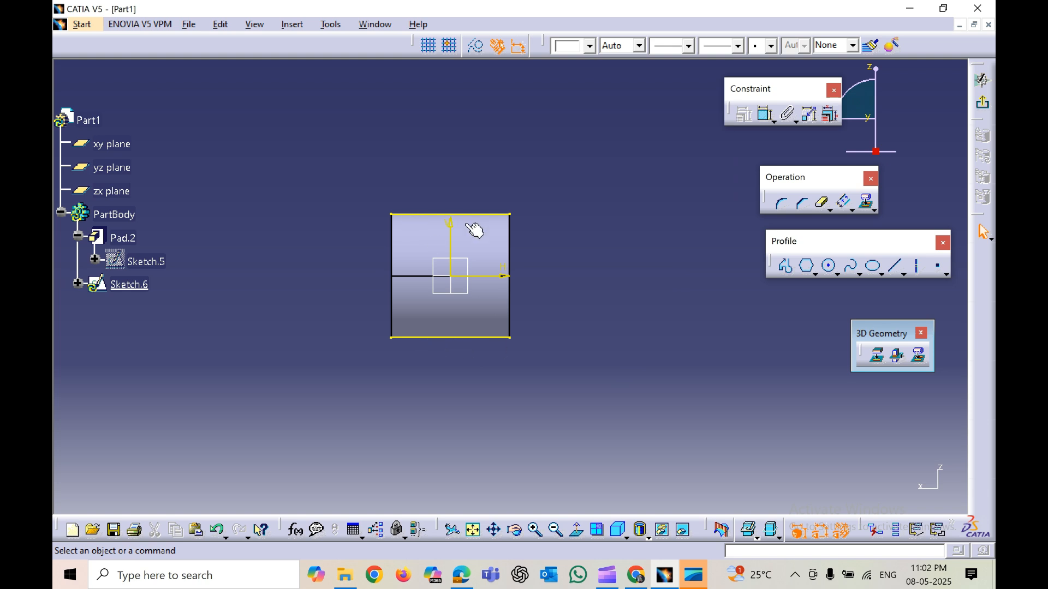
Inspect the two silhouette lines against the cylinder, delete both of them and leave the sketch.
{"action": "middle_click_drag", "start_coordinate": [628, 288], "coordinate": [507, 300]}
{"action": "middle_click_drag", "start_coordinate": [434, 366], "coordinate": [714, 327]}
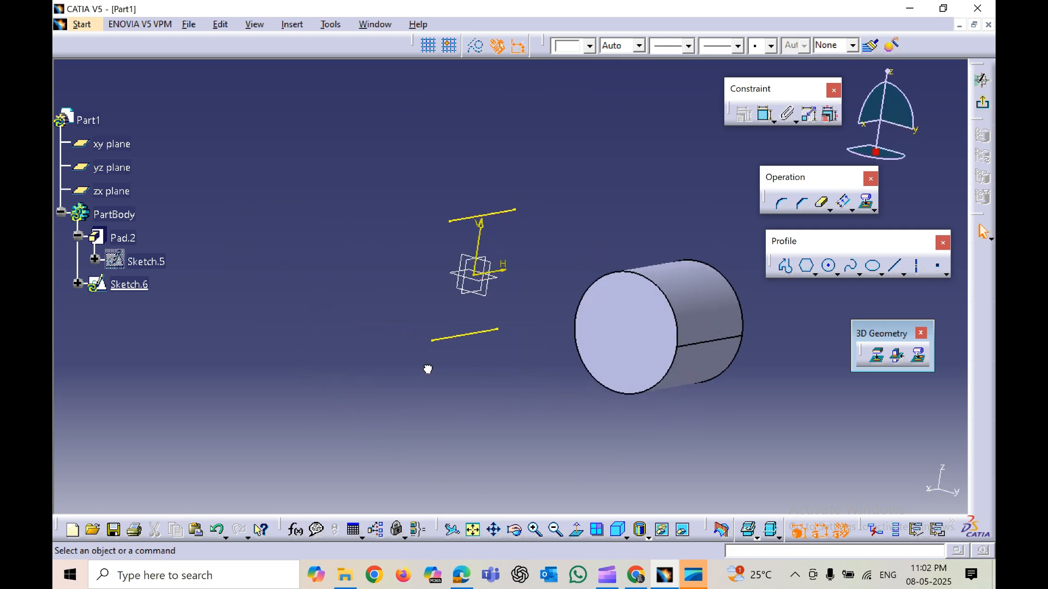
{"action": "left_click", "coordinate": [711, 347]}
{"action": "mouse_move", "coordinate": [709, 391]}
{"action": "middle_mouse_down"}
{"action": "mouse_move", "coordinate": [598, 422]}
{"action": "mouse_move", "coordinate": [576, 407]}
{"action": "middle_mouse_up"}
{"action": "left_click", "coordinate": [582, 423]}
{"action": "left_click", "coordinate": [369, 323]}
{"action": "right_click", "coordinate": [370, 323]}
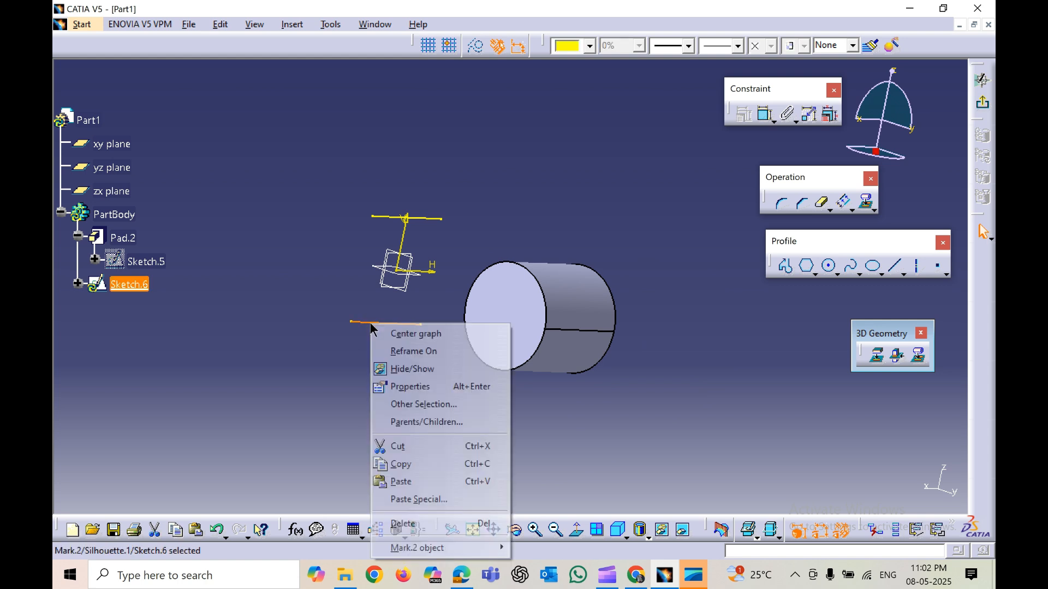
{"action": "left_click", "coordinate": [464, 519]}
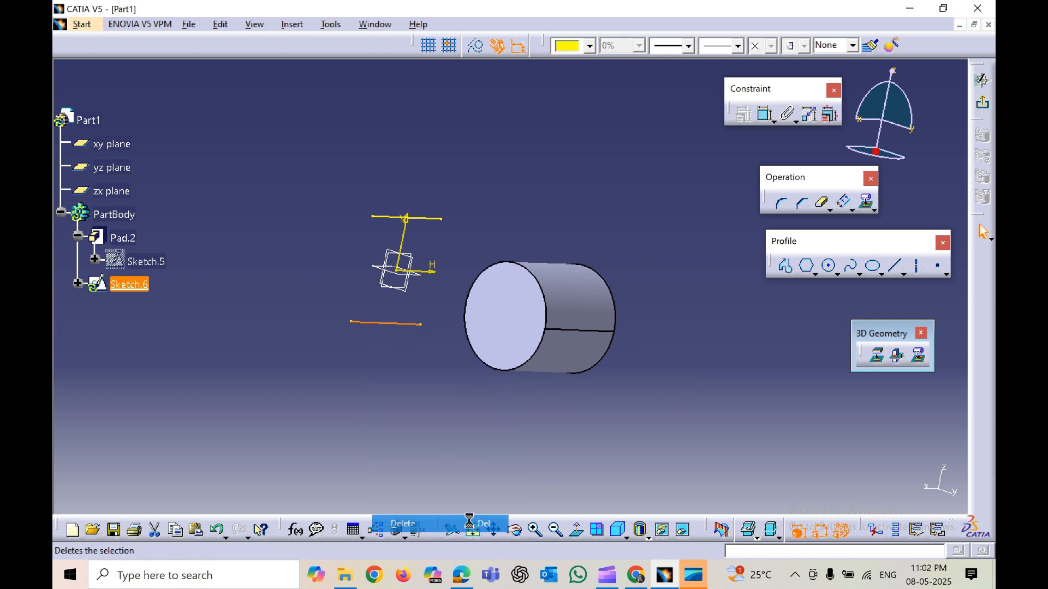
{"action": "left_click", "coordinate": [431, 218]}
{"action": "right_click", "coordinate": [429, 218]}
{"action": "left_click", "coordinate": [463, 417]}
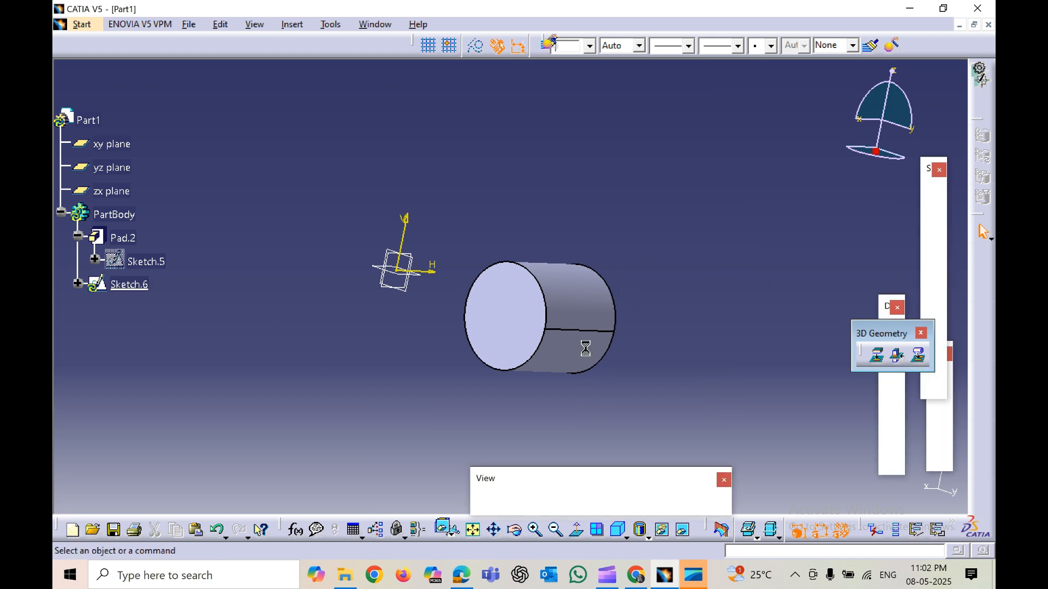
Start a new sketch on the zx plane and project the 3D silhouette edges of the cylinder's curved face onto it.
{"action": "middle_click_drag", "start_coordinate": [543, 348], "coordinate": [481, 301]}
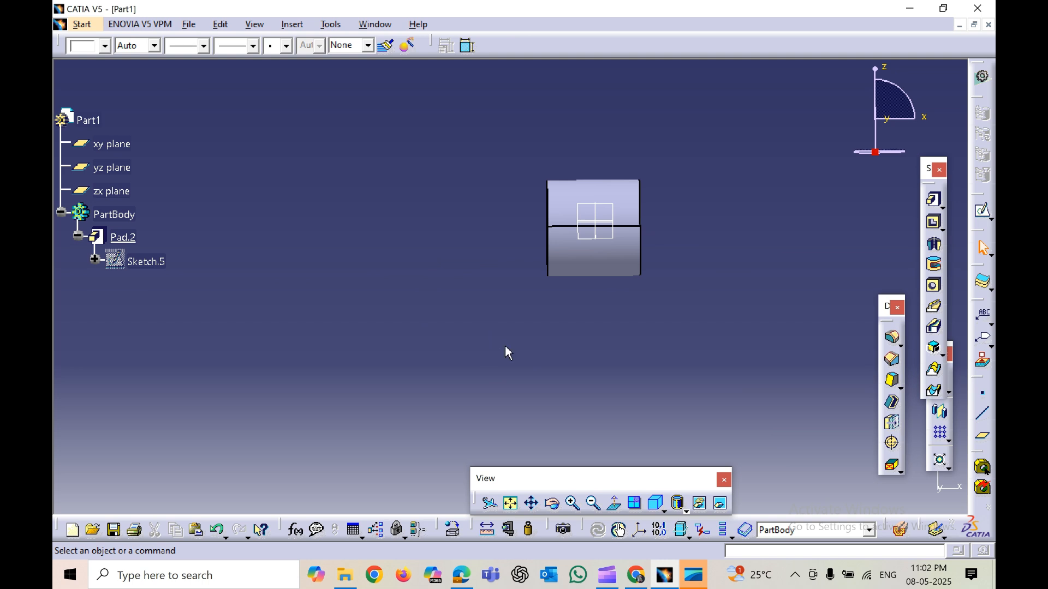
{"action": "middle_click_drag", "start_coordinate": [506, 349], "coordinate": [608, 384]}
{"action": "left_click", "coordinate": [630, 229]}
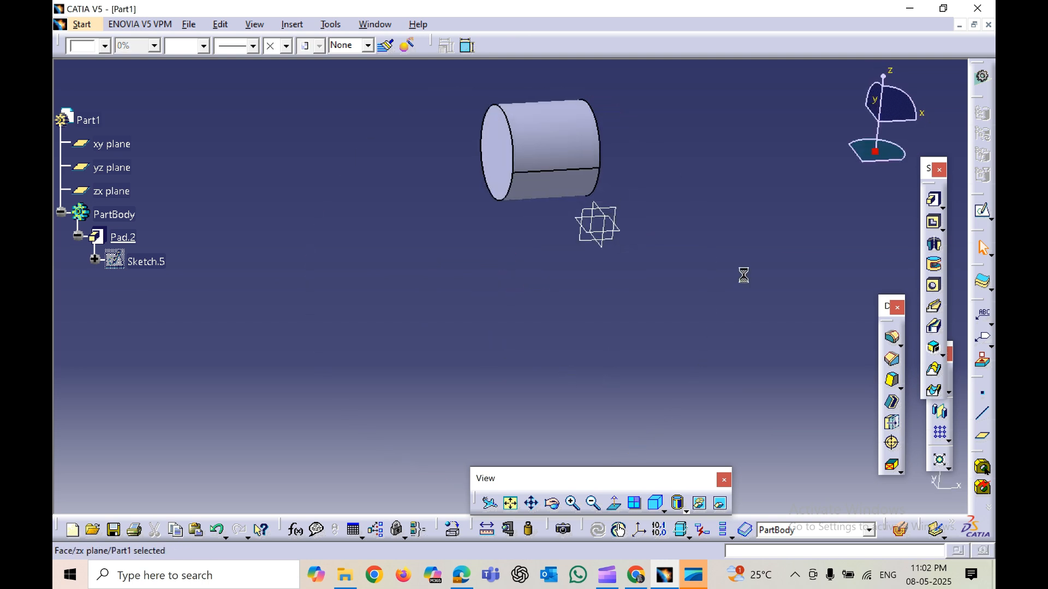
{"action": "left_click", "coordinate": [984, 212]}
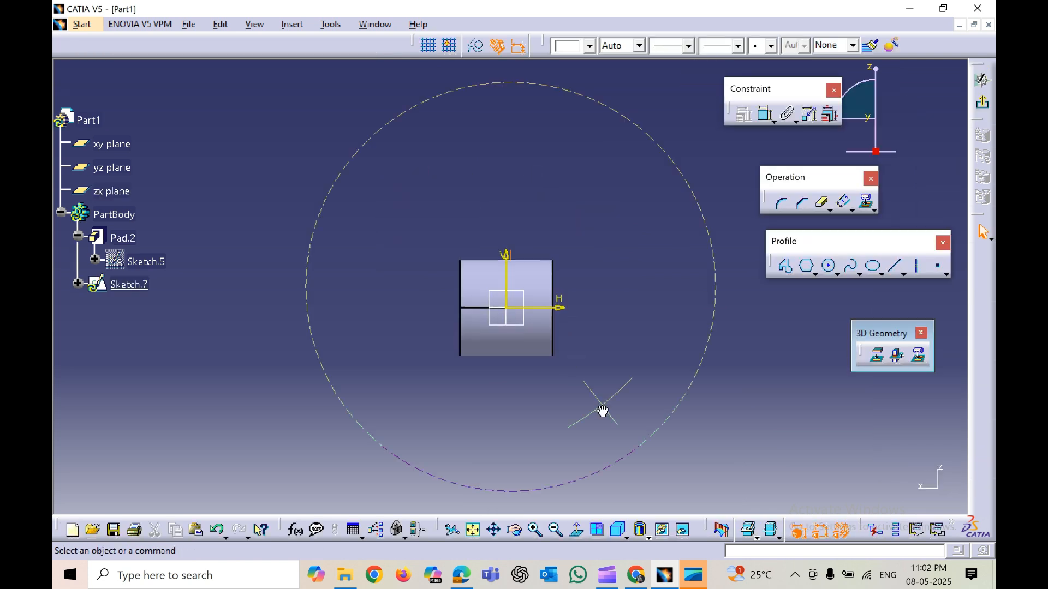
{"action": "left_click", "coordinate": [921, 357]}
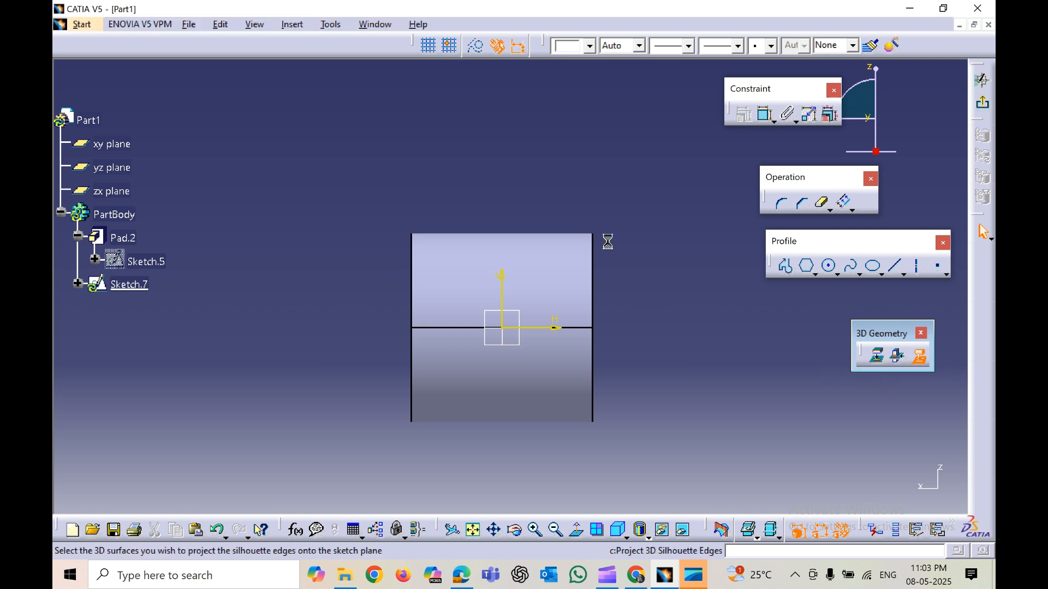
{"action": "left_click", "coordinate": [542, 250]}
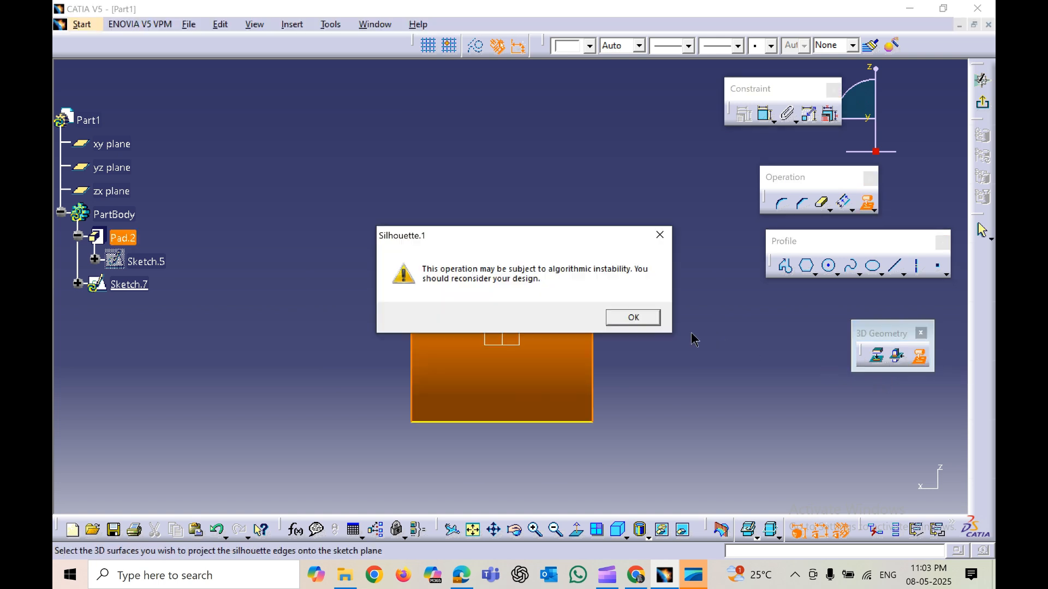
{"action": "left_click", "coordinate": [633, 318]}
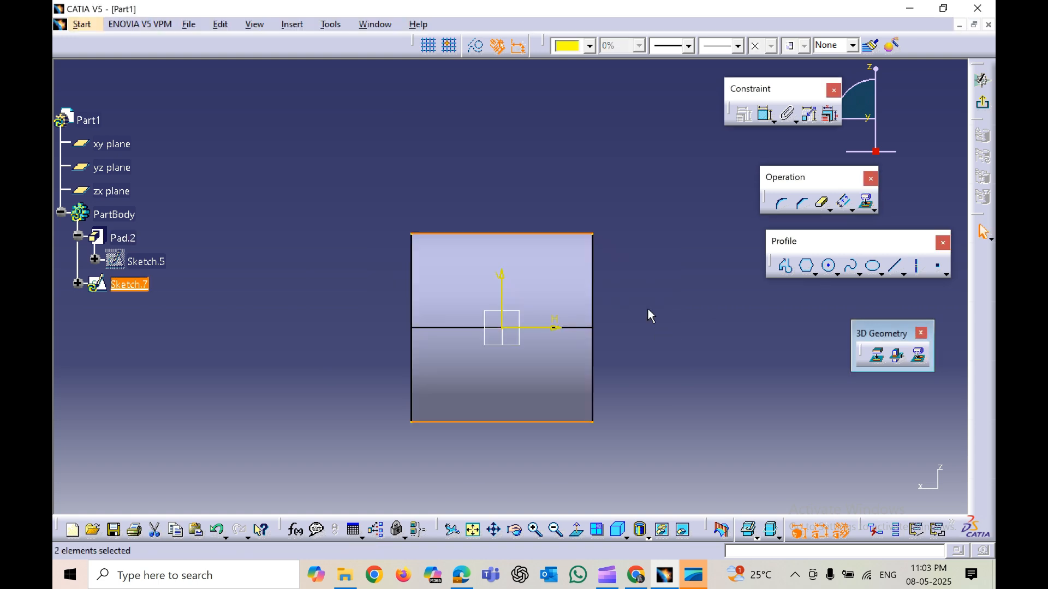
{"action": "left_click", "coordinate": [648, 330]}
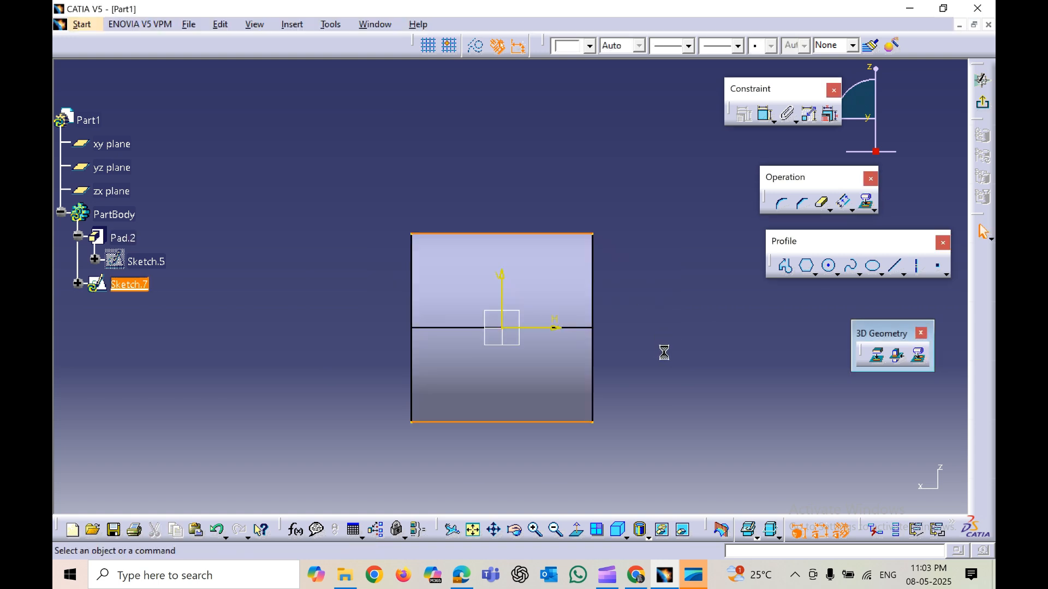
Delete both projected silhouette lines from the sketch and leave the sketch.
{"action": "left_click", "coordinate": [463, 423]}
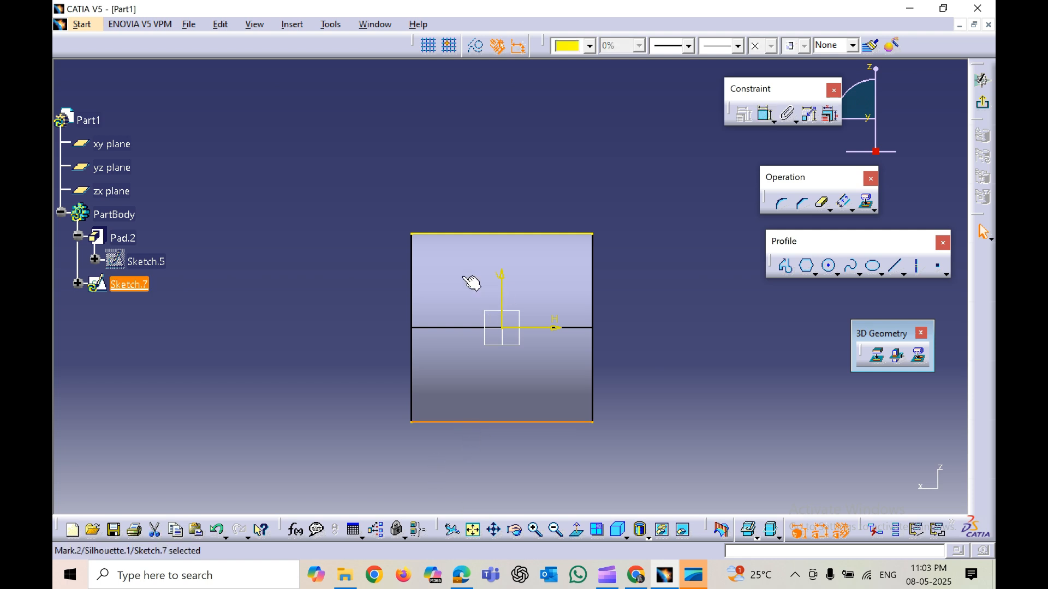
{"action": "left_click", "coordinate": [458, 234], "text": "ctrl"}
{"action": "right_click", "coordinate": [454, 233]}
{"action": "left_click", "coordinate": [500, 432]}
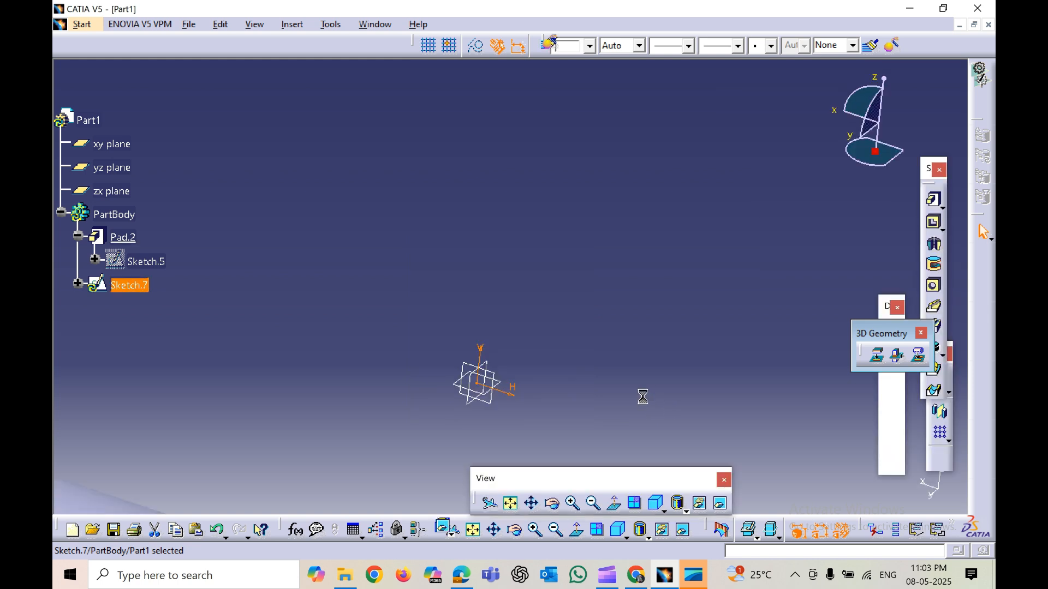
{"action": "middle_click_drag", "start_coordinate": [551, 401], "coordinate": [463, 321]}
{"action": "middle_click", "coordinate": [444, 206]}
{"action": "right_click", "coordinate": [482, 220]}
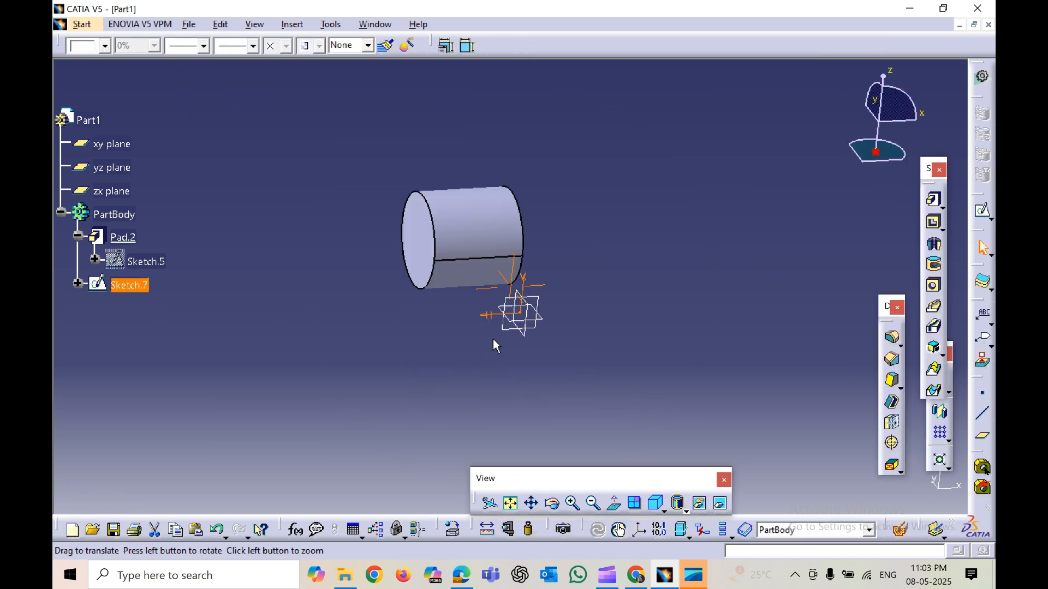
Delete the cylindrical pad together with all its children, keeping its exclusive parent sketch.
{"action": "left_click", "coordinate": [119, 237]}
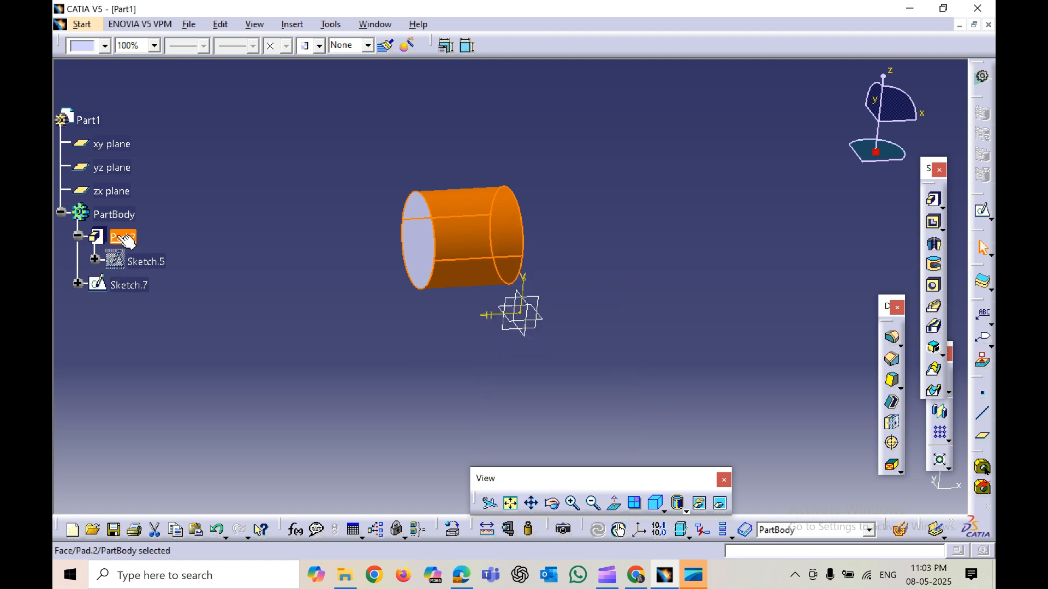
{"action": "right_click", "coordinate": [125, 240]}
{"action": "left_click", "coordinate": [149, 440]}
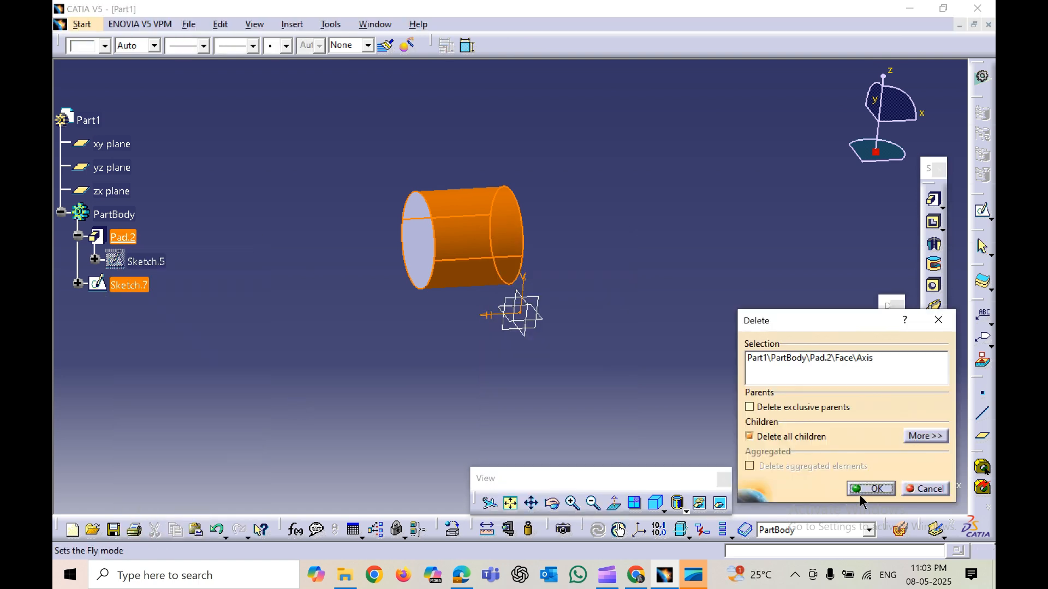
{"action": "left_click", "coordinate": [864, 490]}
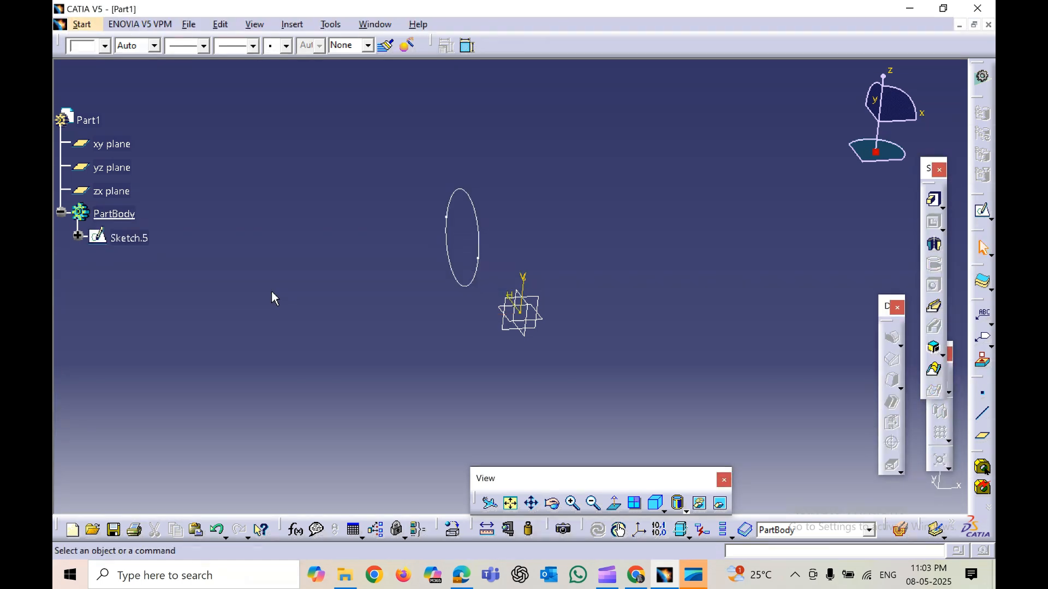
Reopen the remaining circle sketch for editing and delete the circle from it.
{"action": "double_click", "coordinate": [480, 223]}
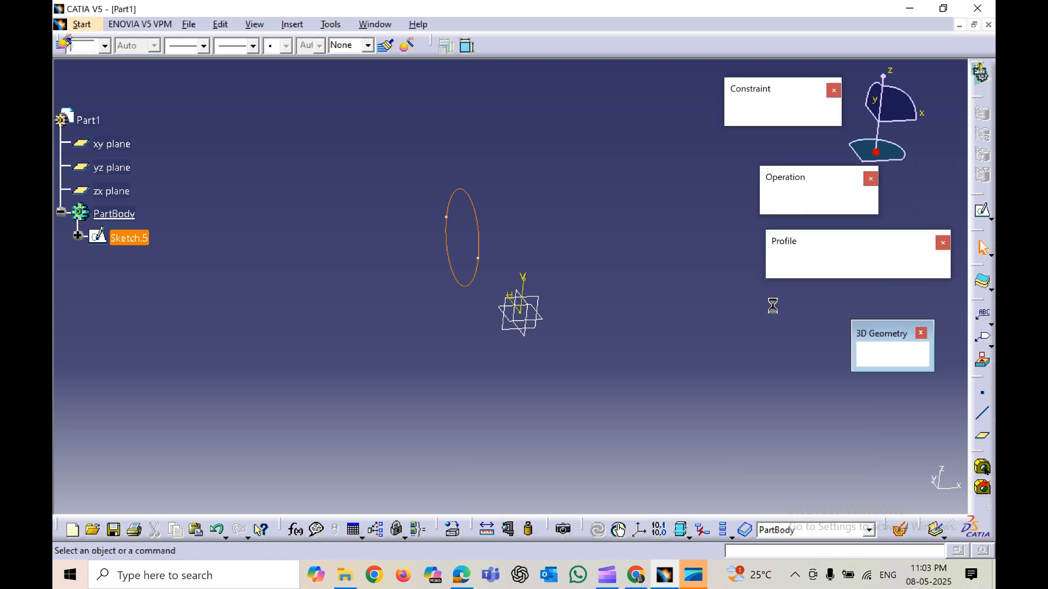
{"action": "left_click_drag", "start_coordinate": [539, 414], "coordinate": [706, 211]}
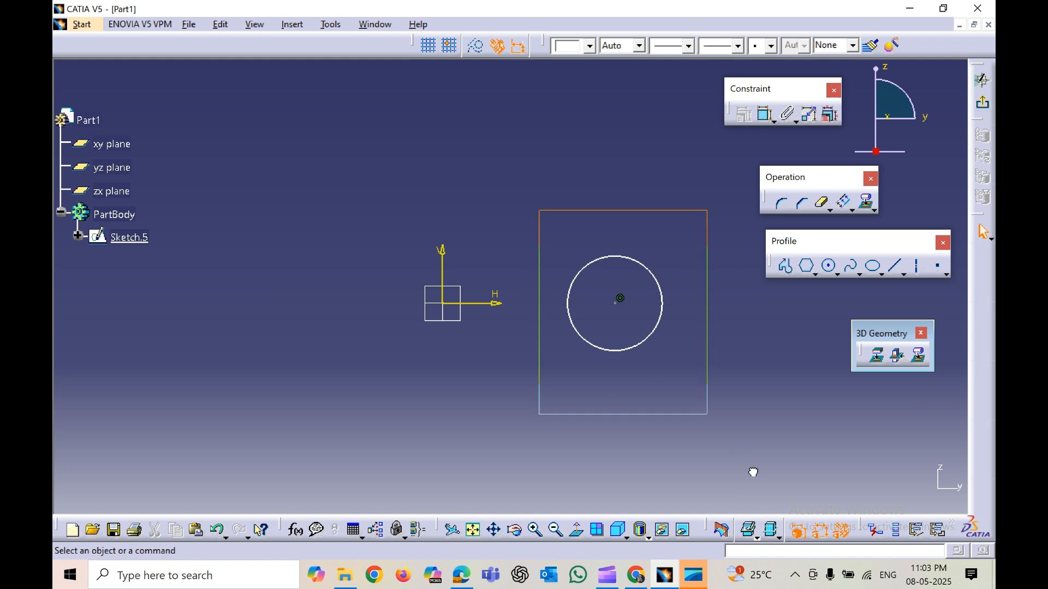
{"action": "right_click", "coordinate": [649, 348]}
{"action": "left_click", "coordinate": [676, 305]}
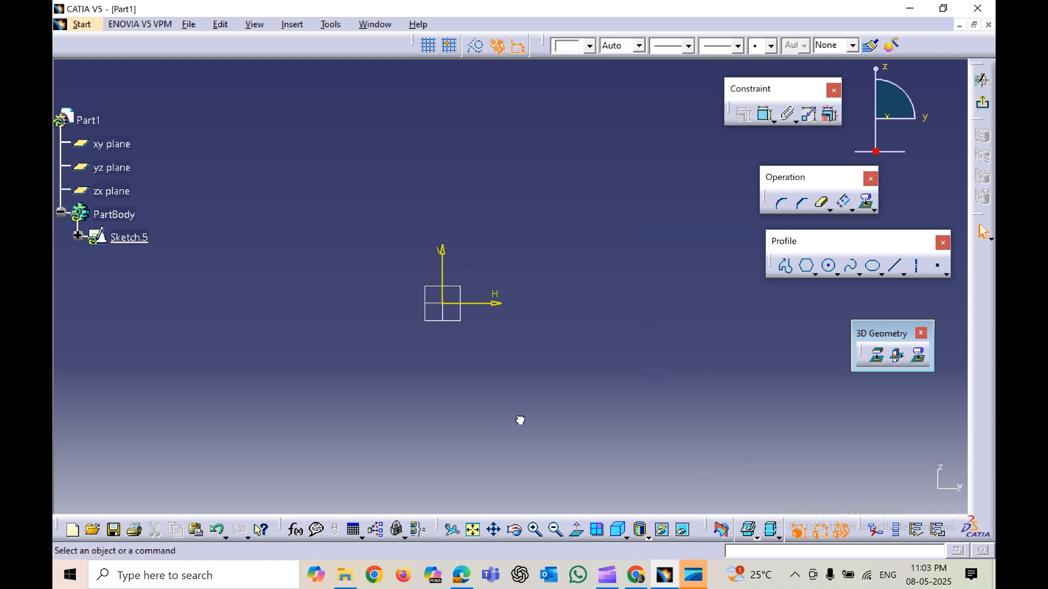
{"action": "left_click", "coordinate": [785, 266]}
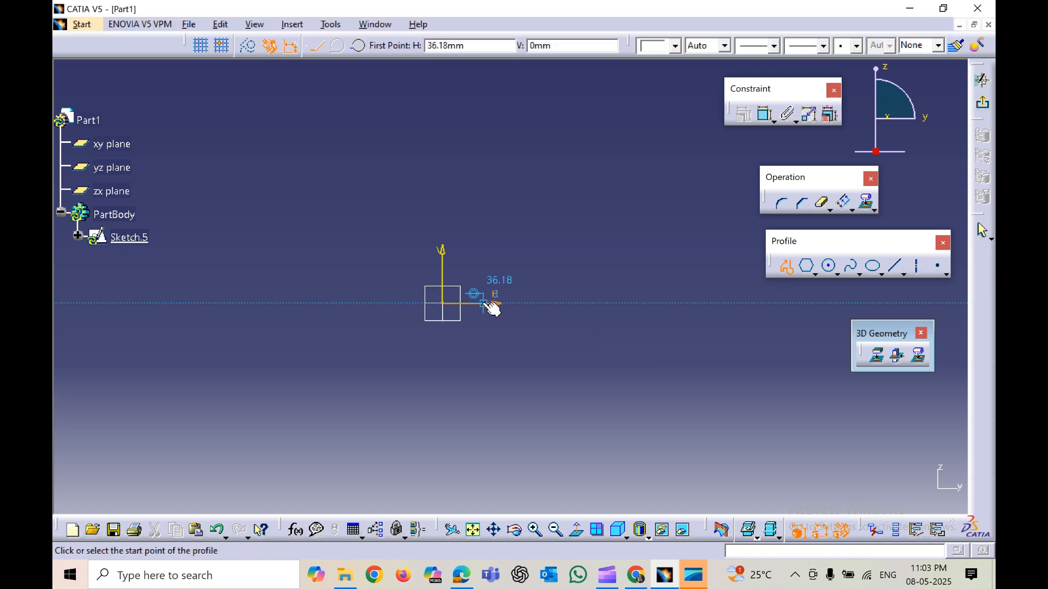
{"action": "left_click", "coordinate": [490, 304]}
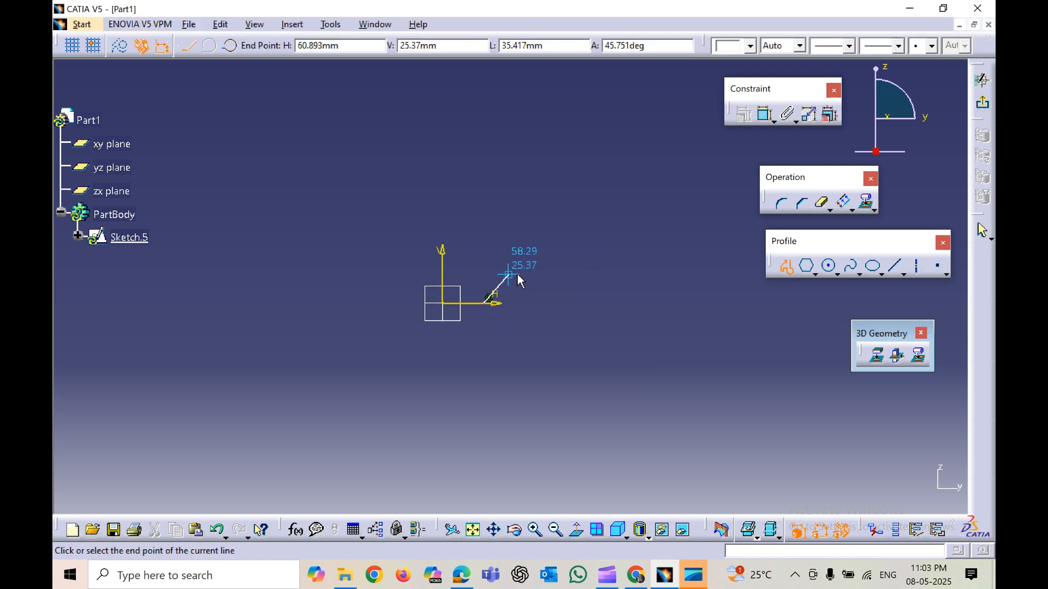
{"action": "left_click", "coordinate": [780, 265]}
Sketch a wavy five-point spline starting on the horizontal axis about 57 mm from the origin and rising to a height of about 164 mm.
{"action": "left_click", "coordinate": [851, 265]}
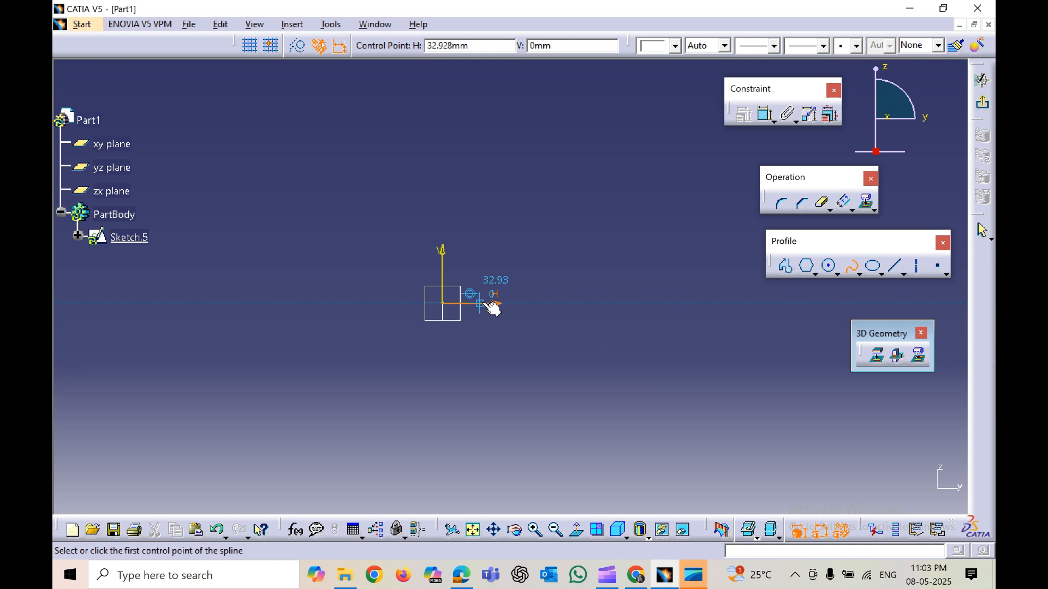
{"action": "left_click", "coordinate": [507, 303]}
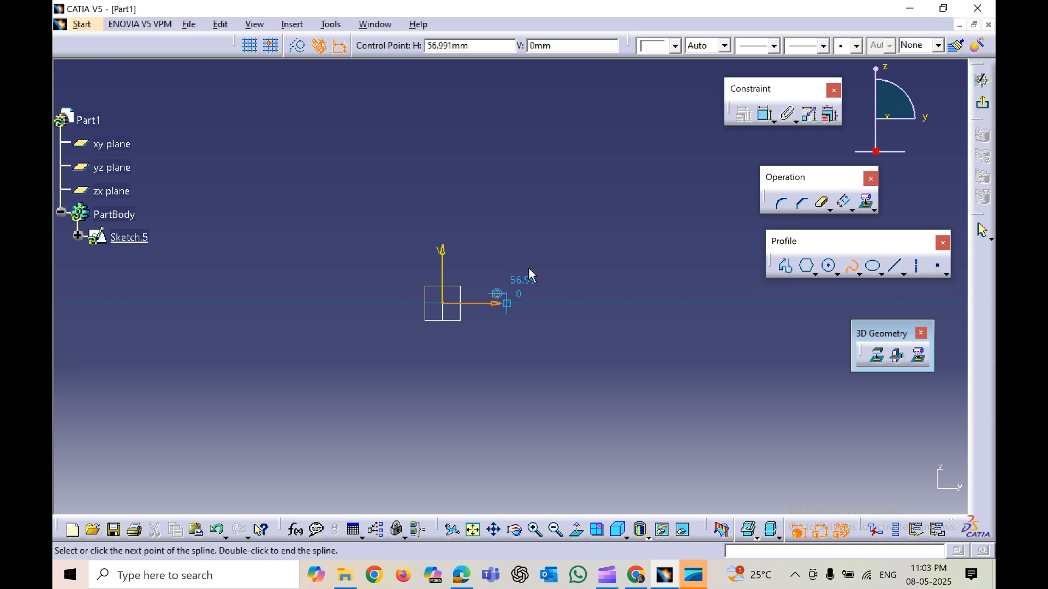
{"action": "left_click", "coordinate": [527, 254]}
{"action": "left_click", "coordinate": [498, 213]}
{"action": "left_click", "coordinate": [520, 155]}
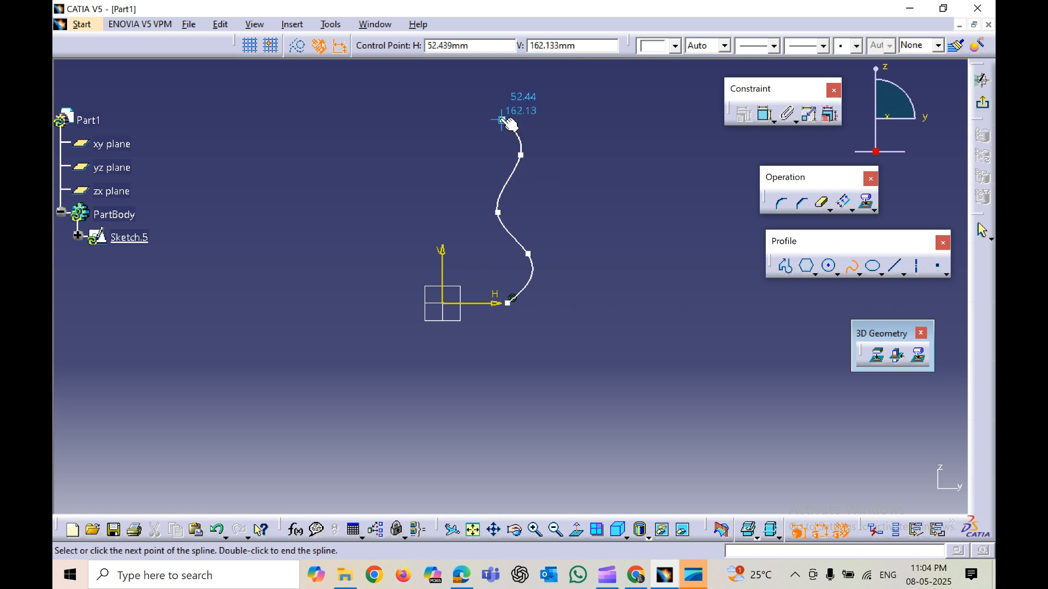
{"action": "left_click", "coordinate": [497, 117]}
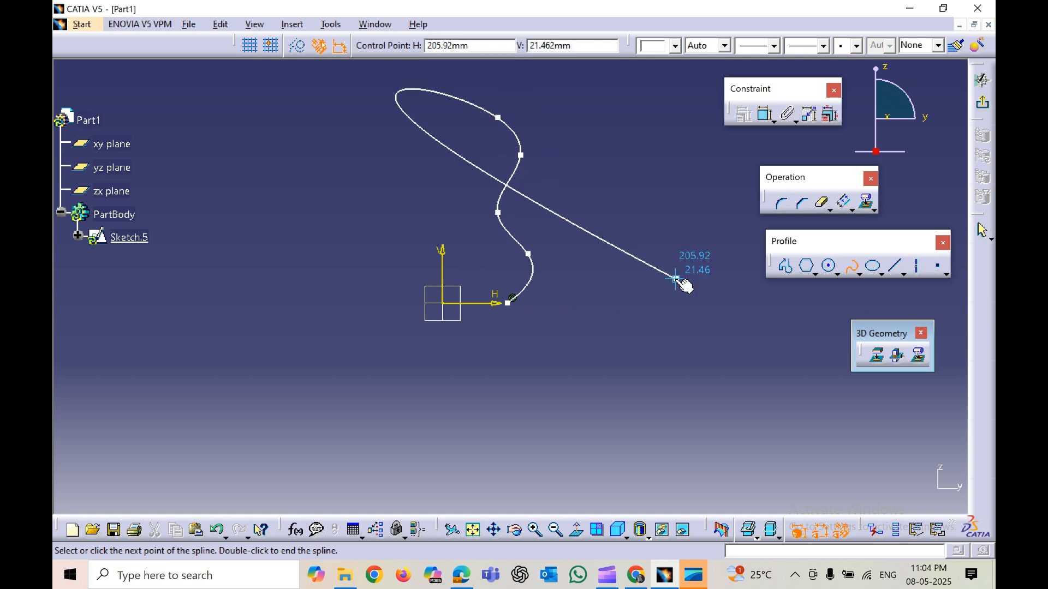
{"action": "key", "text": "Escape"}
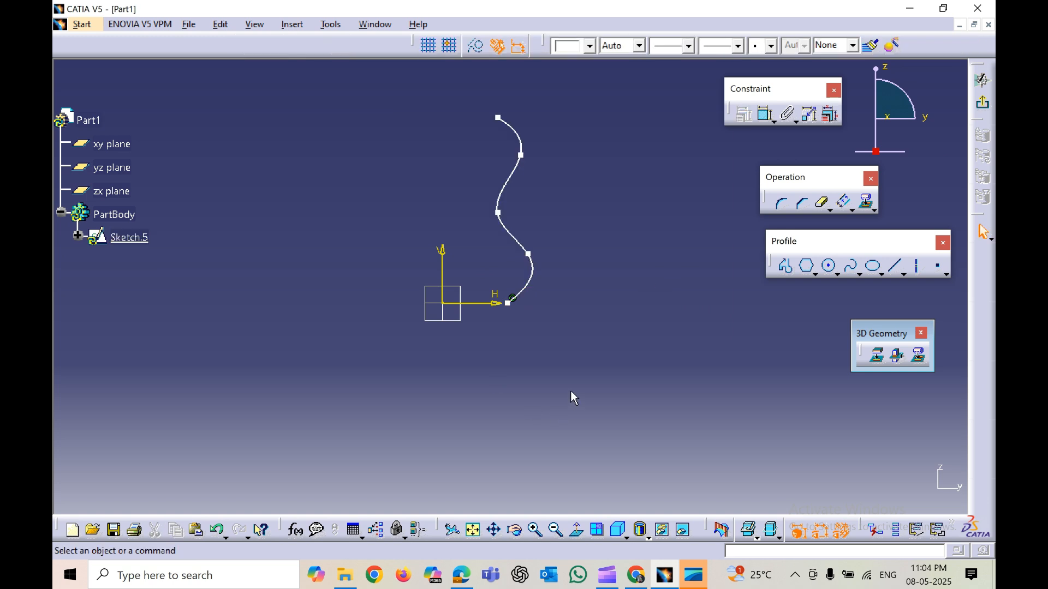
Draw a horizontal line about 48.5 mm long from the spline's upper end to the vertical axis.
{"action": "left_click", "coordinate": [785, 270]}
{"action": "left_click", "coordinate": [497, 117]}
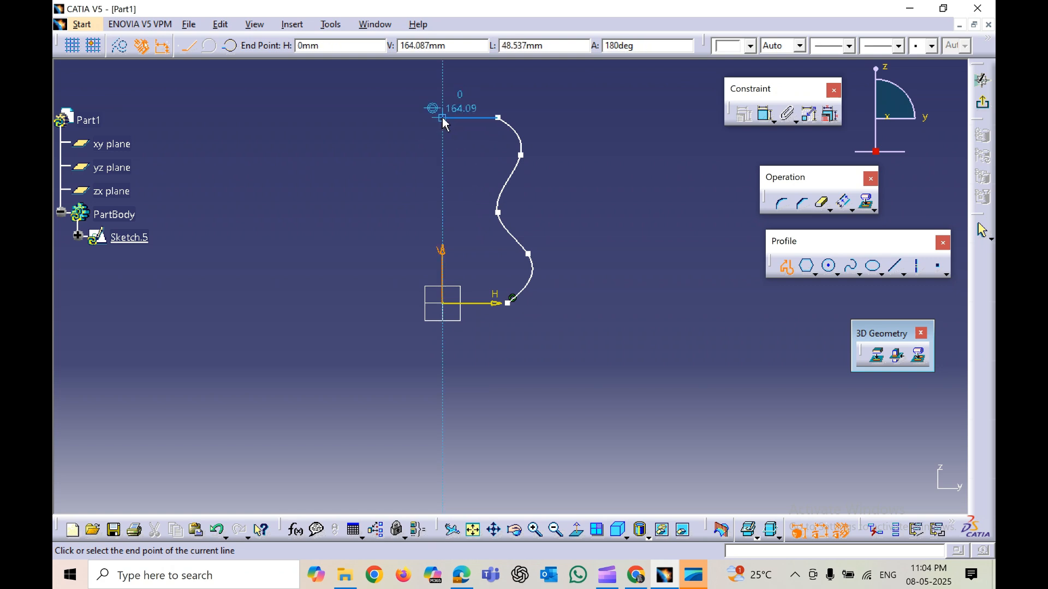
{"action": "left_click", "coordinate": [442, 118]}
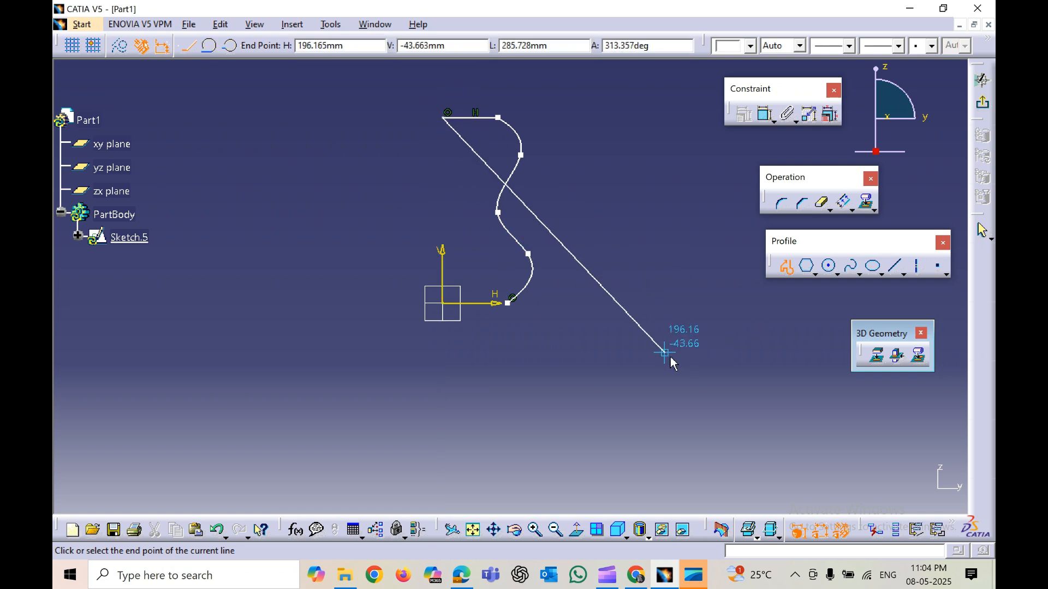
{"action": "key", "text": "Escape"}
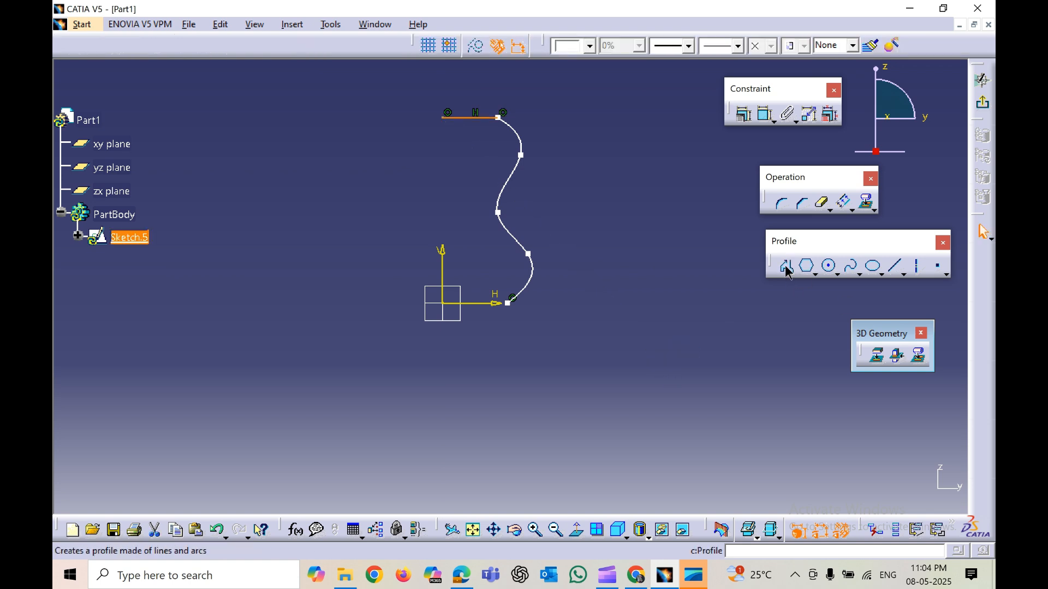
Draw a horizontal line about 57 mm long from the spline's lower end to the origin.
{"action": "left_click", "coordinate": [510, 303]}
{"action": "left_click", "coordinate": [445, 304]}
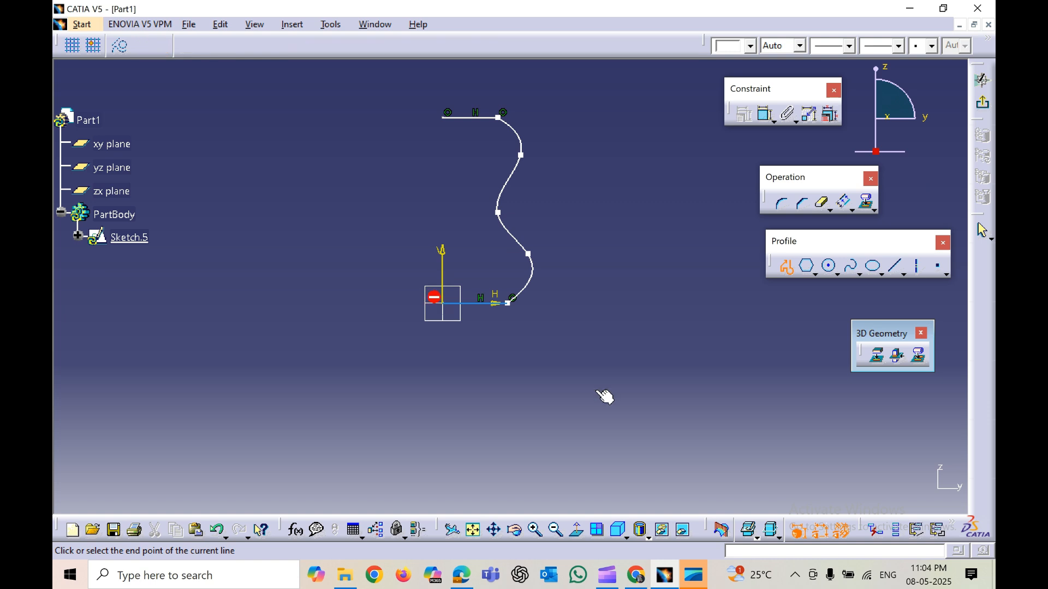
{"action": "key", "text": "Escape"}
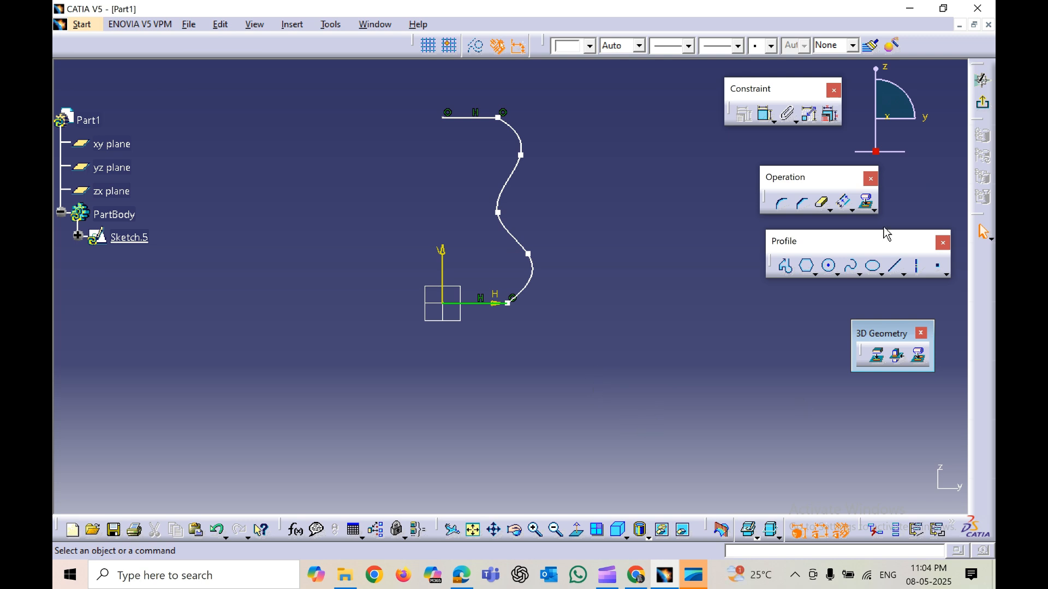
Leave the sketch and revolve the spline profile 360° about the sketch's vertical axis as a Shaft.
{"action": "left_click", "coordinate": [982, 80]}
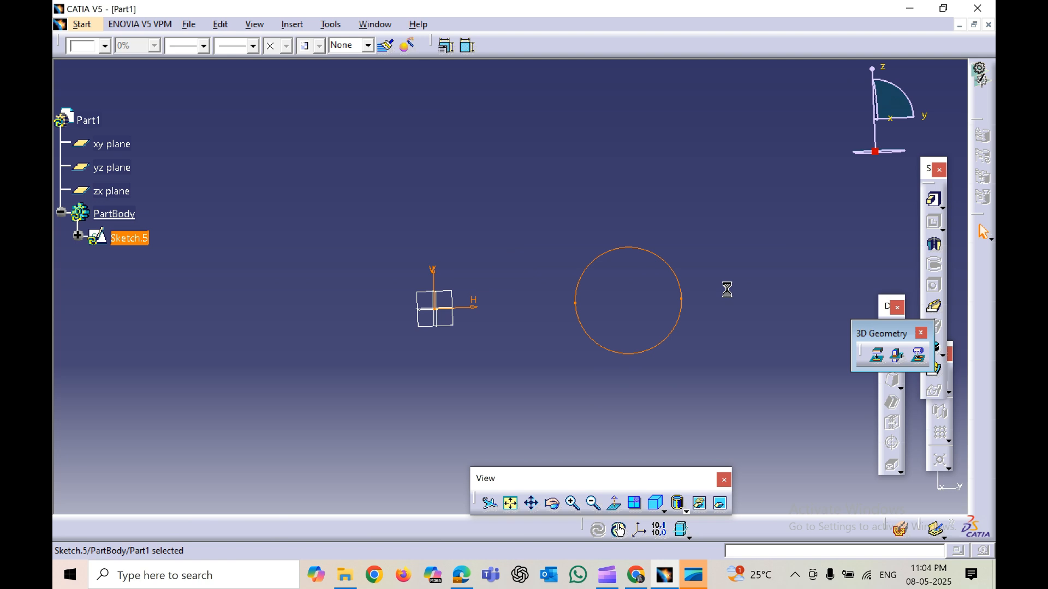
{"action": "mouse_move", "coordinate": [645, 331]}
{"action": "middle_mouse_down"}
{"action": "mouse_move", "coordinate": [613, 293]}
{"action": "mouse_move", "coordinate": [367, 316]}
{"action": "mouse_move", "coordinate": [324, 279]}
{"action": "middle_mouse_up"}
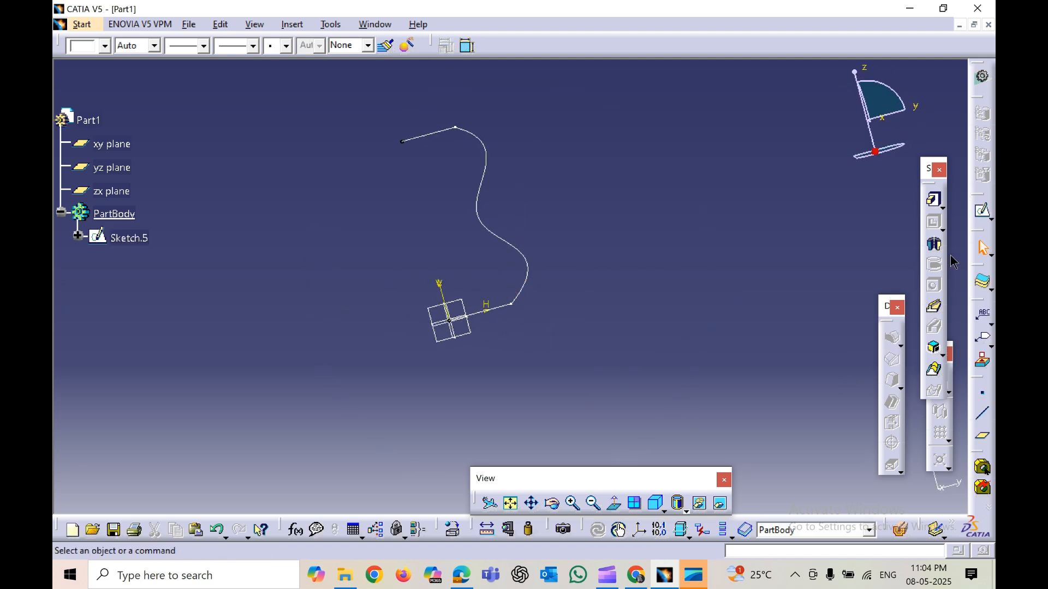
{"action": "left_click", "coordinate": [935, 264]}
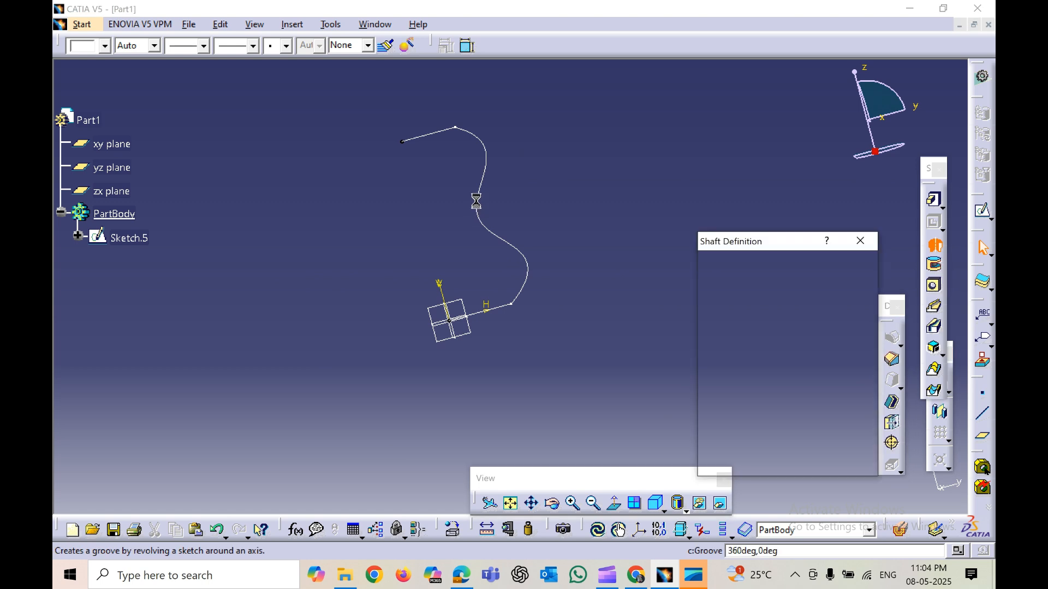
{"action": "left_click", "coordinate": [483, 195]}
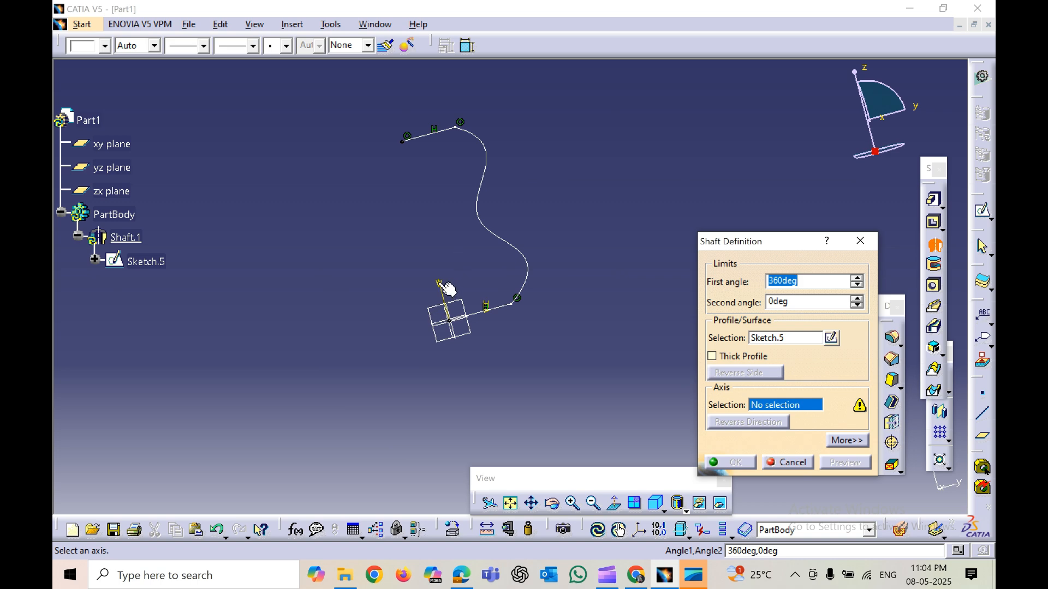
{"action": "middle_click_drag", "start_coordinate": [474, 354], "coordinate": [419, 382]}
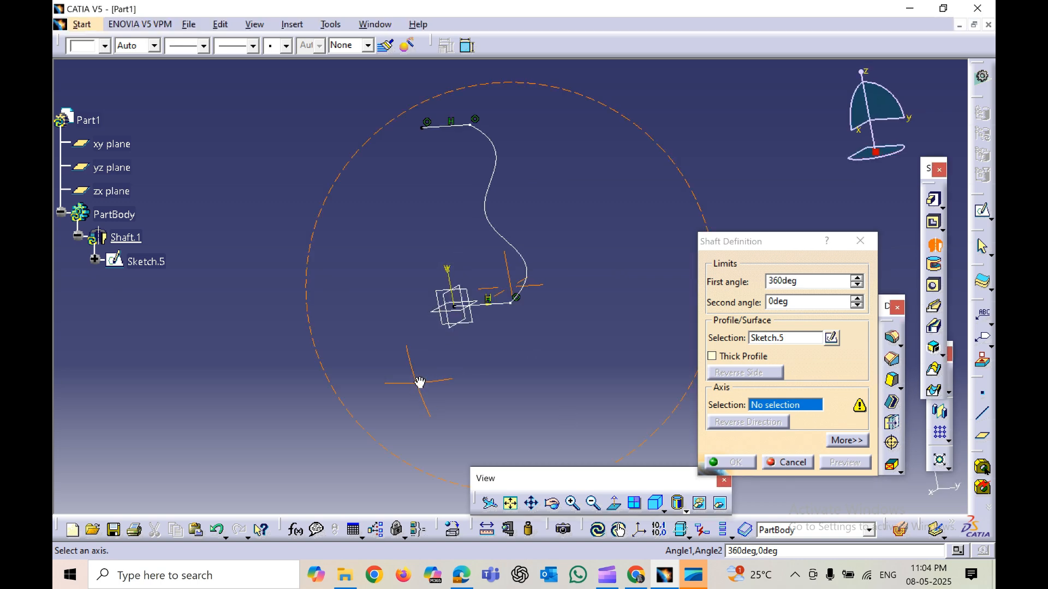
{"action": "left_click", "coordinate": [457, 284]}
{"action": "left_click", "coordinate": [734, 463]}
{"action": "left_click", "coordinate": [562, 390]}
{"action": "middle_click_drag", "start_coordinate": [574, 381], "coordinate": [542, 269]}
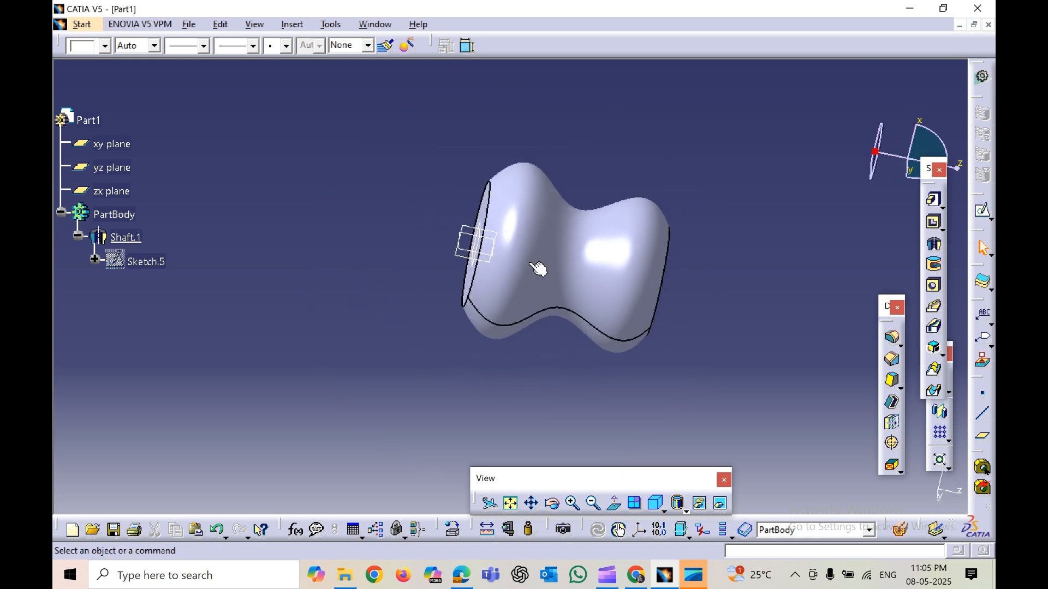
{"action": "middle_click_drag", "start_coordinate": [602, 374], "coordinate": [632, 348]}
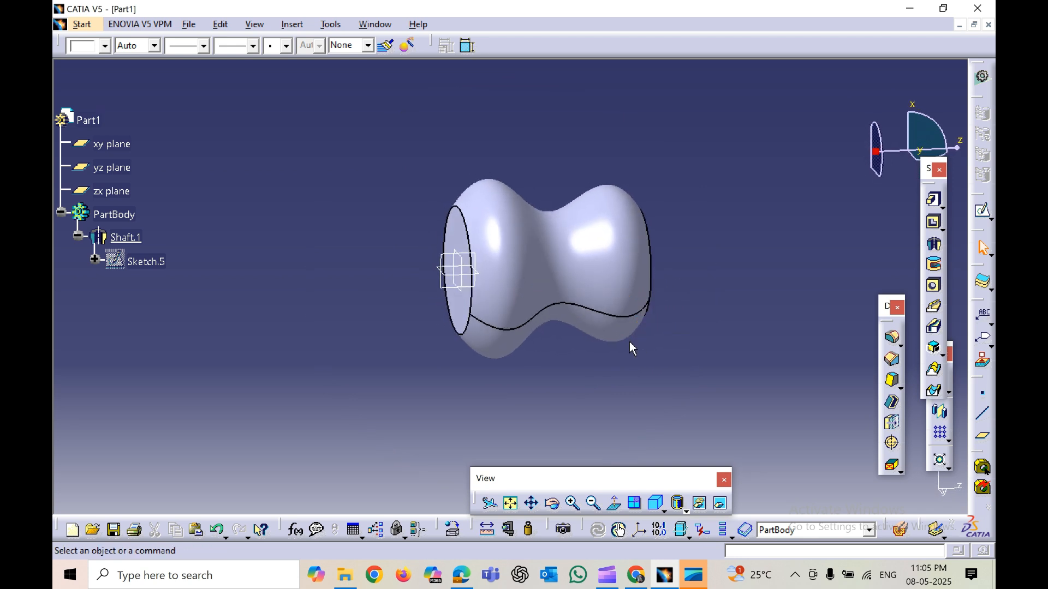
Open a new sketch on the zx plane running lengthwise through the middle of the shaft.
{"action": "left_click", "coordinate": [571, 227]}
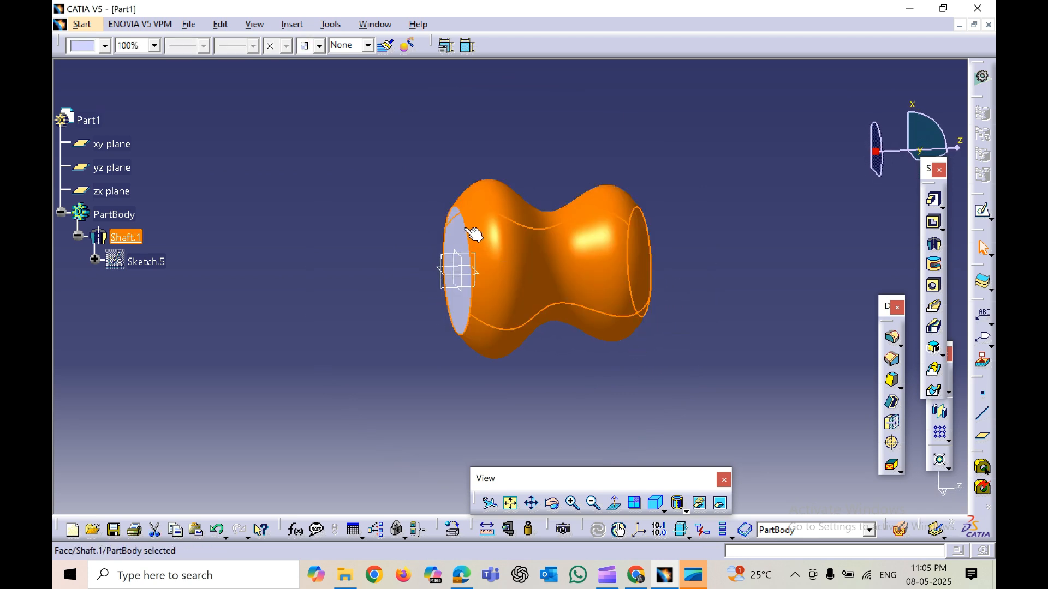
{"action": "left_click", "coordinate": [415, 200]}
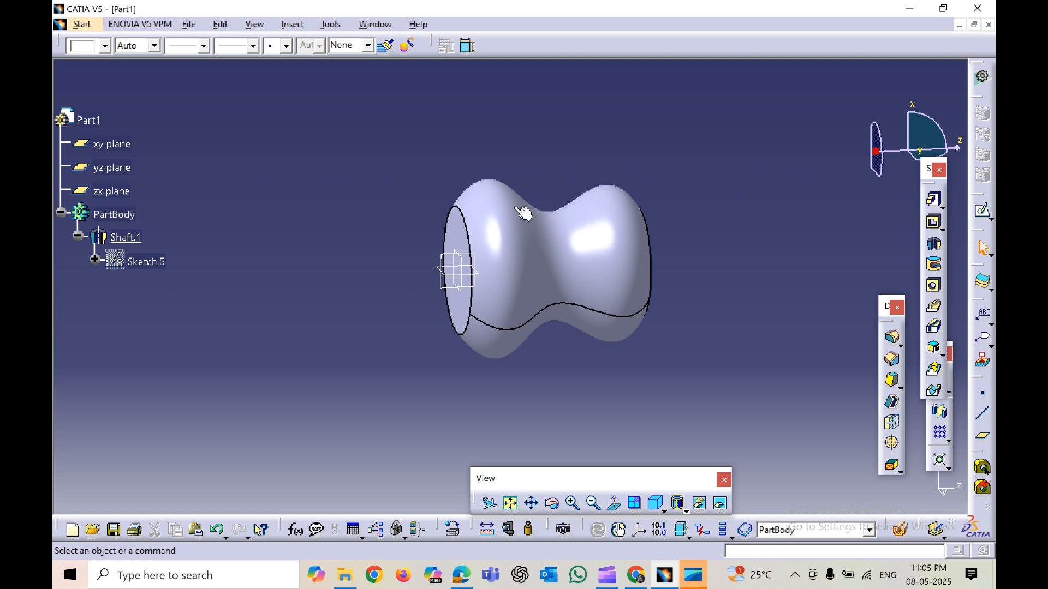
{"action": "middle_click_drag", "start_coordinate": [536, 274], "coordinate": [472, 294]}
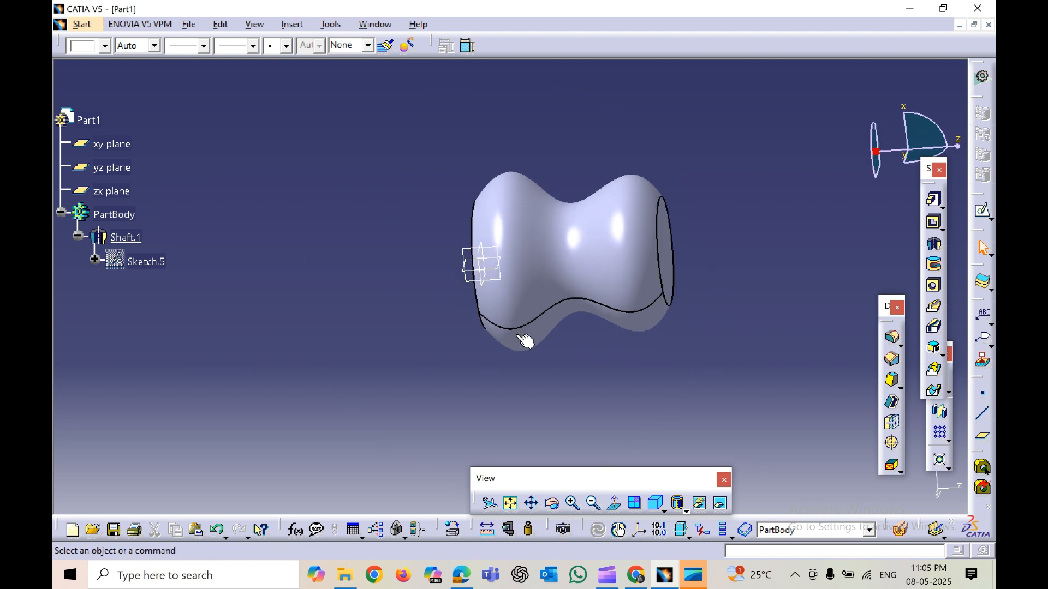
{"action": "mouse_move", "coordinate": [517, 329]}
{"action": "middle_mouse_down"}
{"action": "mouse_move", "coordinate": [501, 366]}
{"action": "mouse_move", "coordinate": [578, 367]}
{"action": "mouse_move", "coordinate": [529, 304]}
{"action": "middle_mouse_up"}
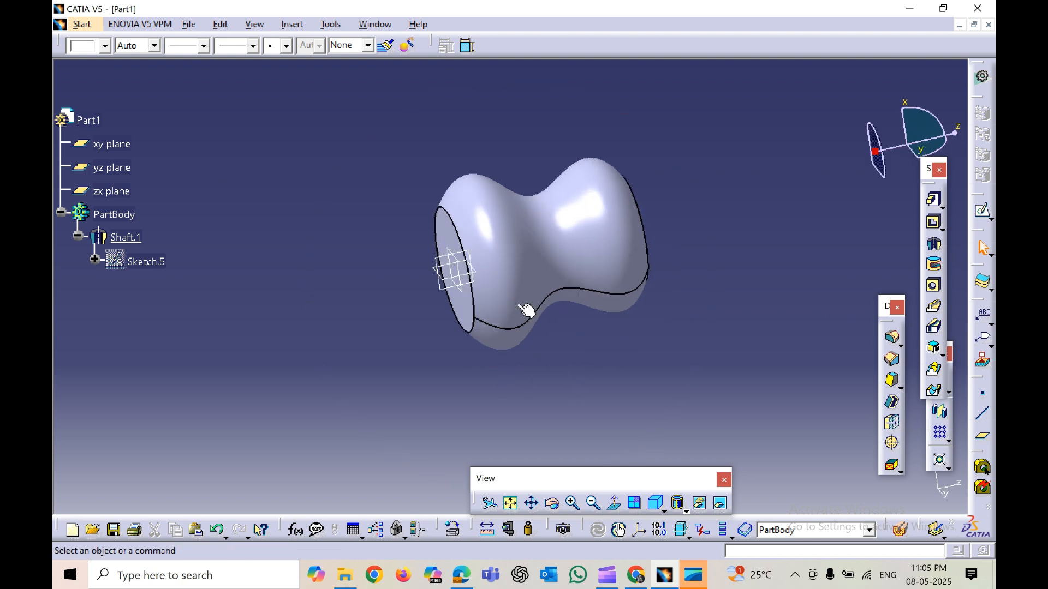
{"action": "left_click", "coordinate": [464, 261]}
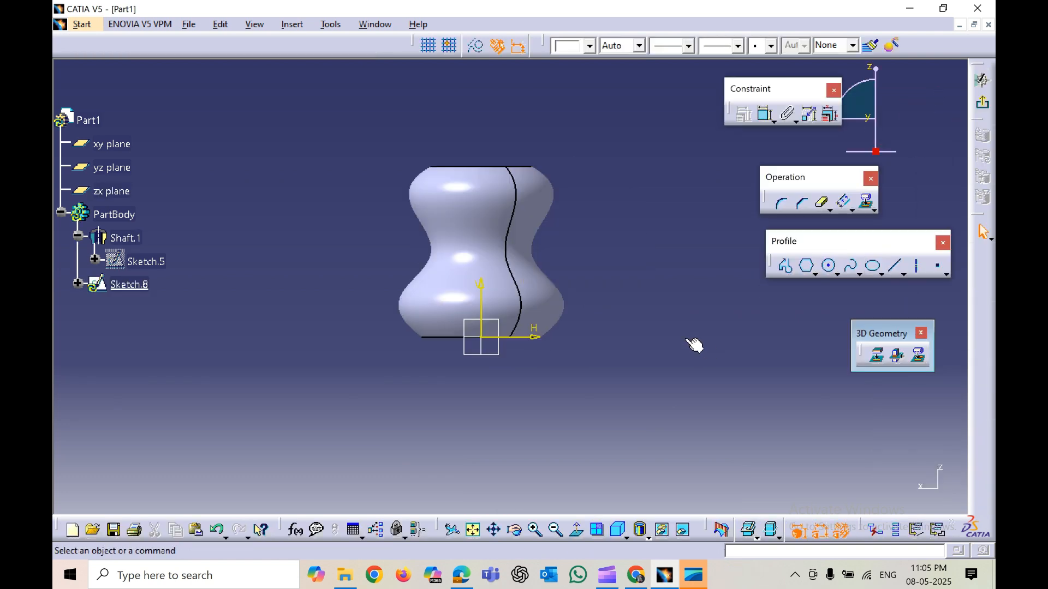
Try Intersect 3D Elements on the shaft's wavy revolved surface to get its section in the sketch plane.
{"action": "middle_click_drag", "start_coordinate": [692, 355], "coordinate": [723, 393]}
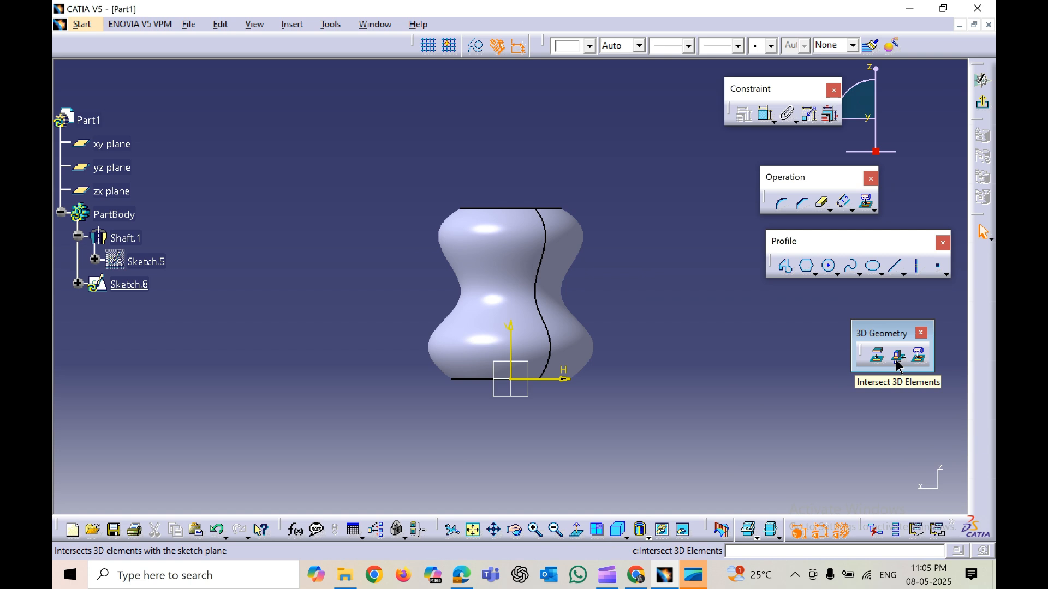
{"action": "left_click", "coordinate": [501, 304]}
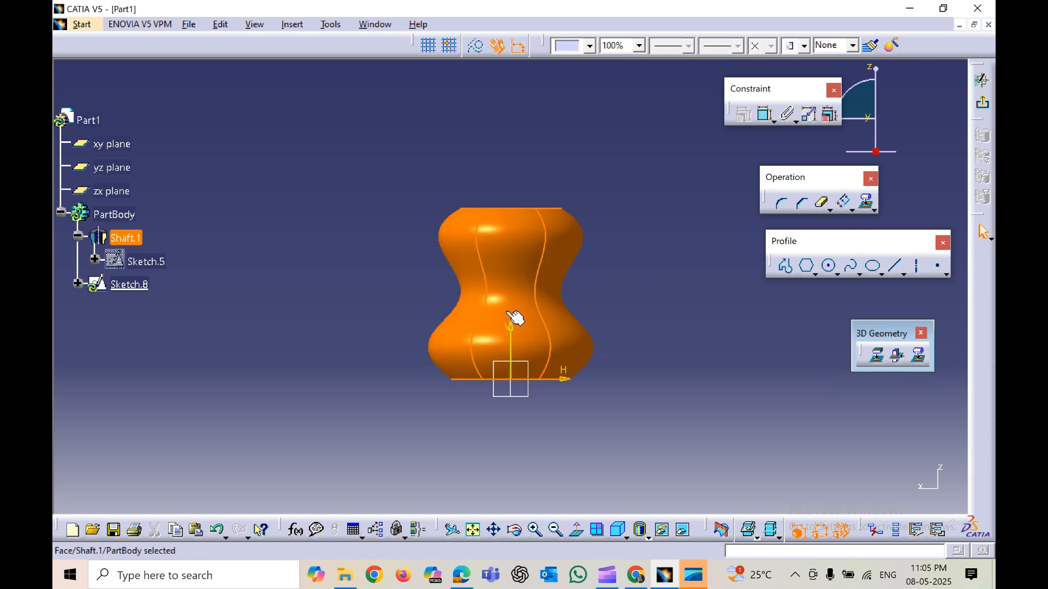
{"action": "left_click", "coordinate": [897, 356]}
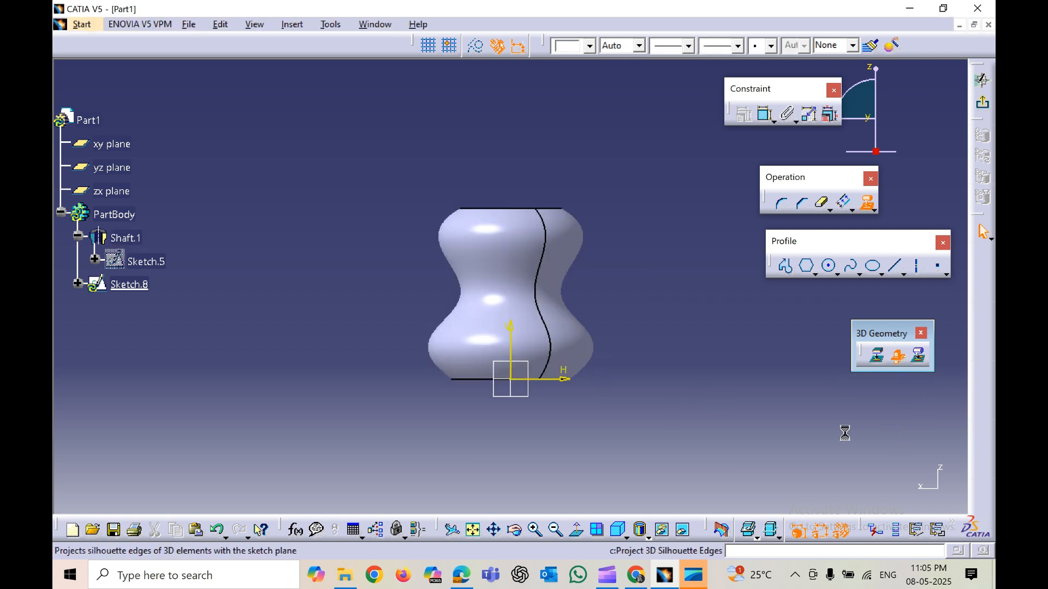
{"action": "left_click", "coordinate": [587, 248]}
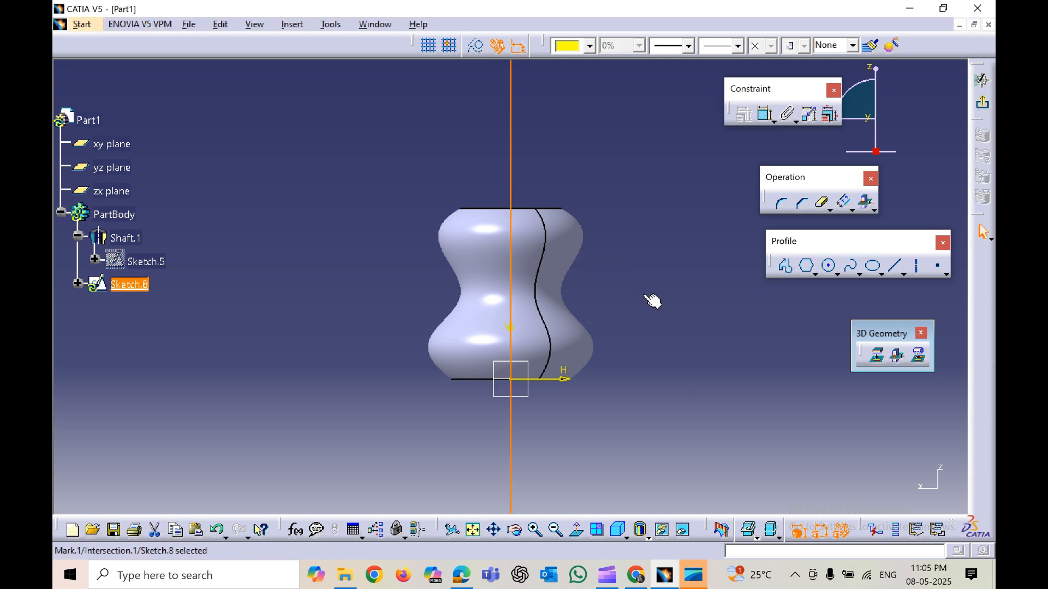
{"action": "left_click", "coordinate": [650, 299]}
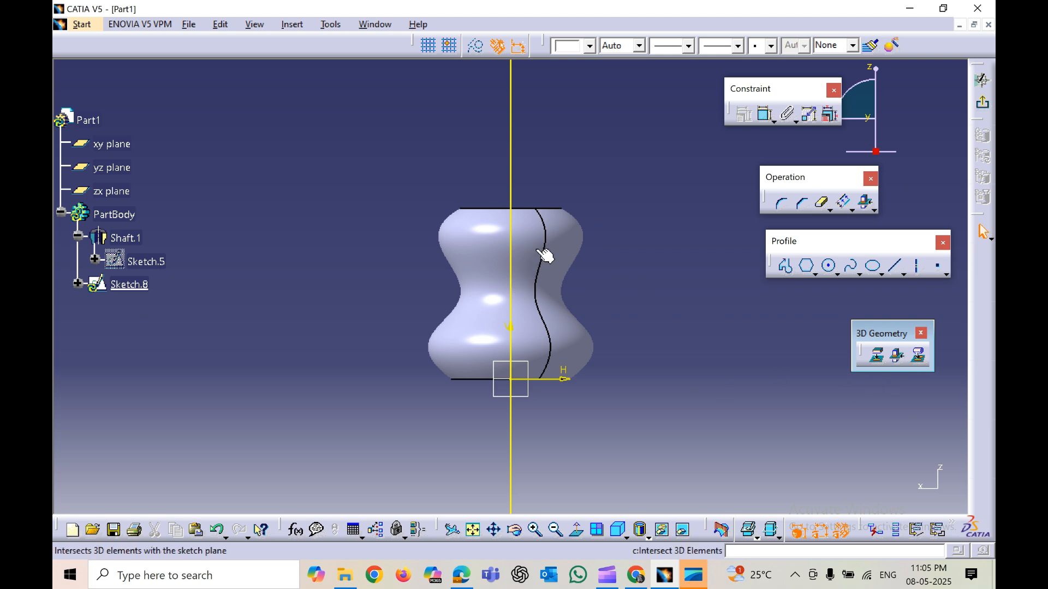
Delete the vertical intersection line from the sketch.
{"action": "left_click", "coordinate": [510, 163]}
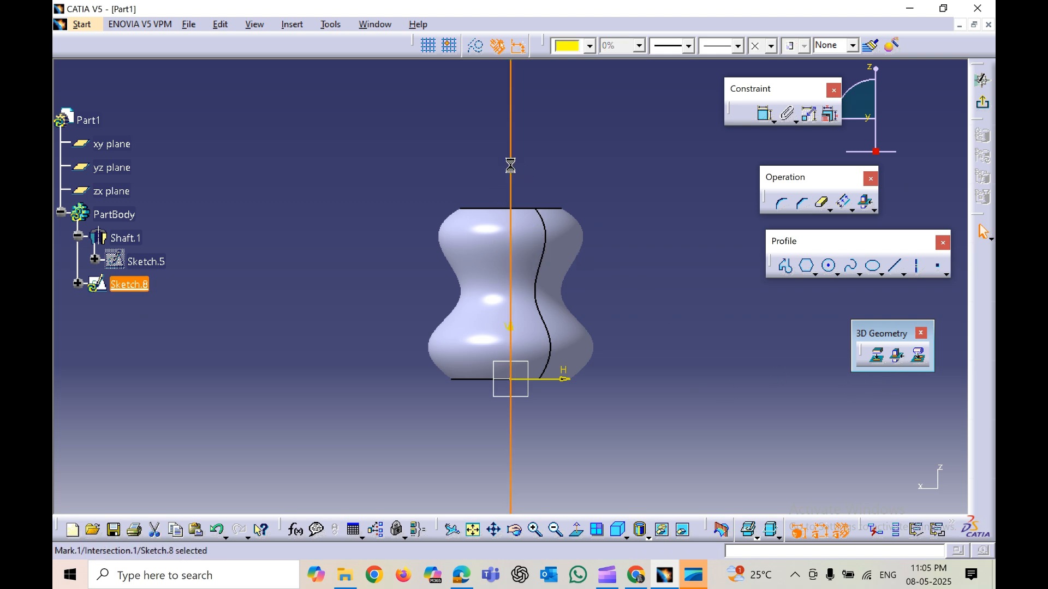
{"action": "right_click", "coordinate": [511, 169]}
{"action": "left_click", "coordinate": [541, 366]}
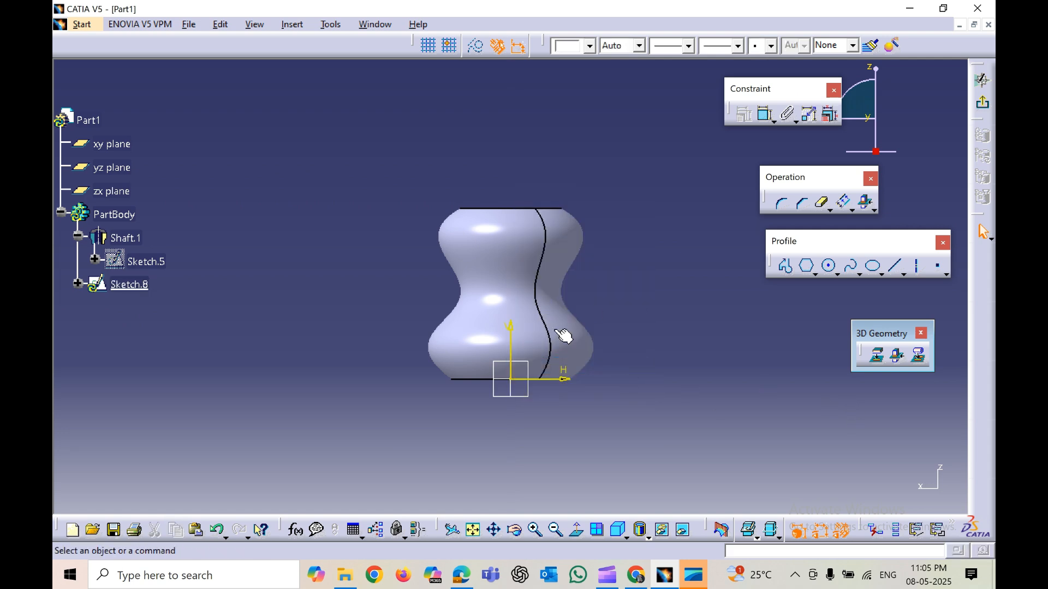
Intersect the shaft's wavy revolved surface with the sketch plane using Intersect 3D Elements and accept the non-associative curves.
{"action": "left_click", "coordinate": [461, 326]}
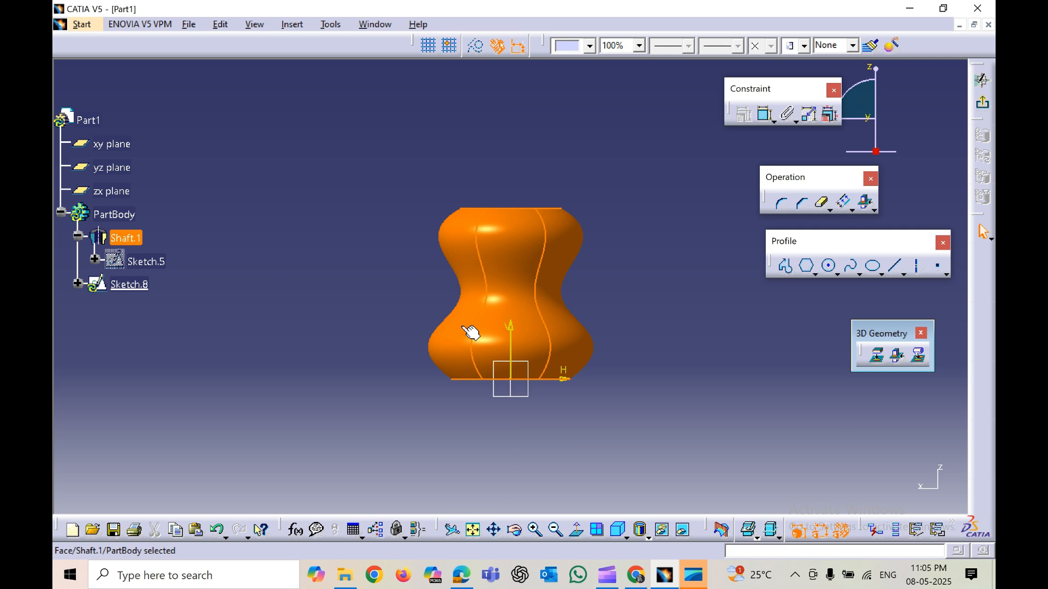
{"action": "left_click", "coordinate": [898, 355]}
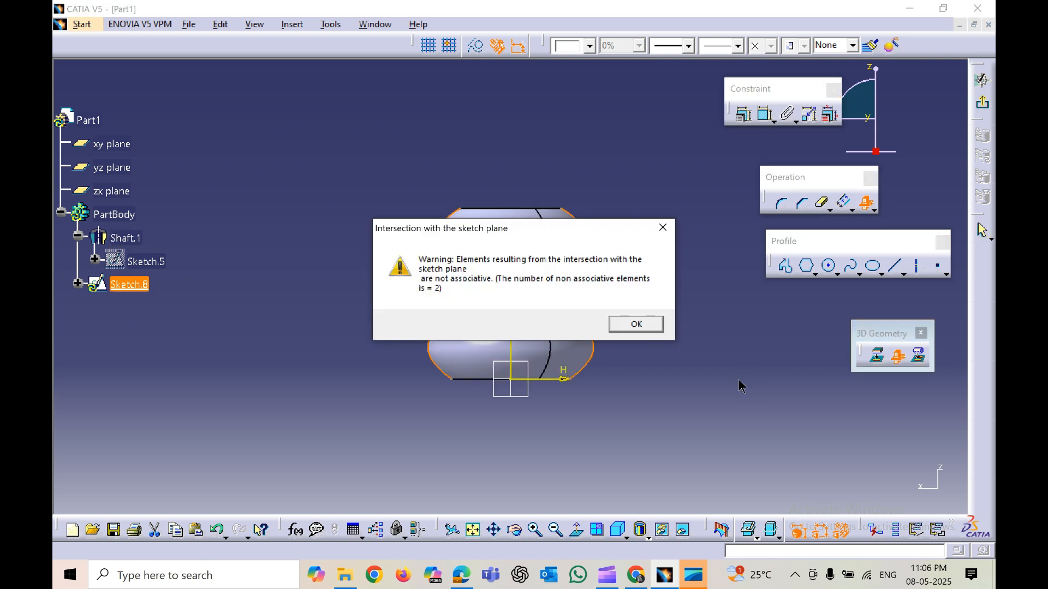
{"action": "left_click", "coordinate": [636, 324]}
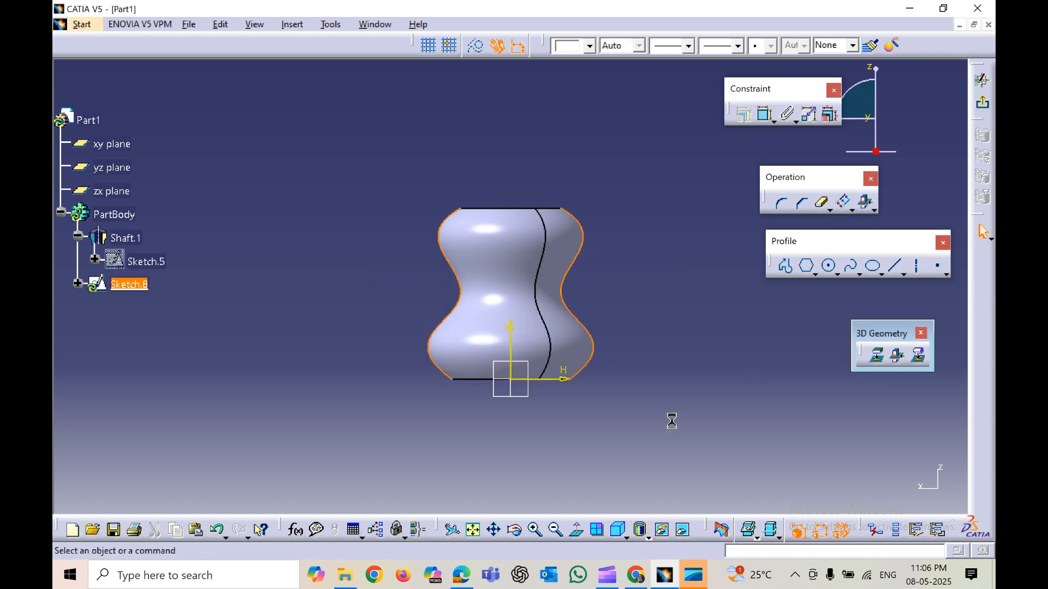
Examine from several angles how the intersection splines lie on the shaft's surface in the sketch plane.
{"action": "middle_click_drag", "start_coordinate": [636, 434], "coordinate": [384, 428]}
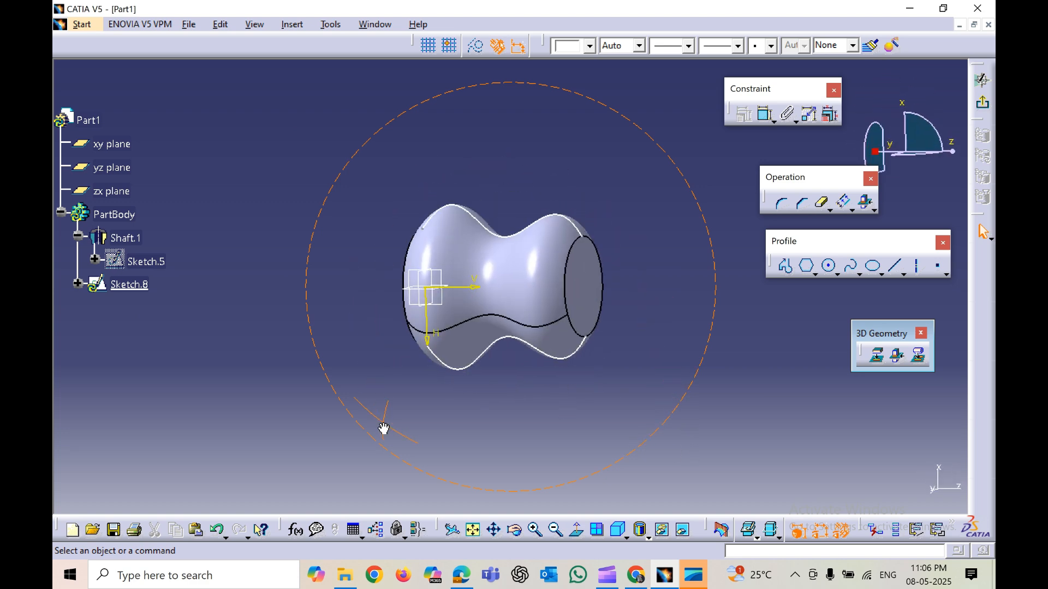
{"action": "middle_click_drag", "start_coordinate": [574, 413], "coordinate": [509, 261]}
{"action": "left_click", "coordinate": [508, 260]}
{"action": "middle_click_drag", "start_coordinate": [648, 385], "coordinate": [342, 304]}
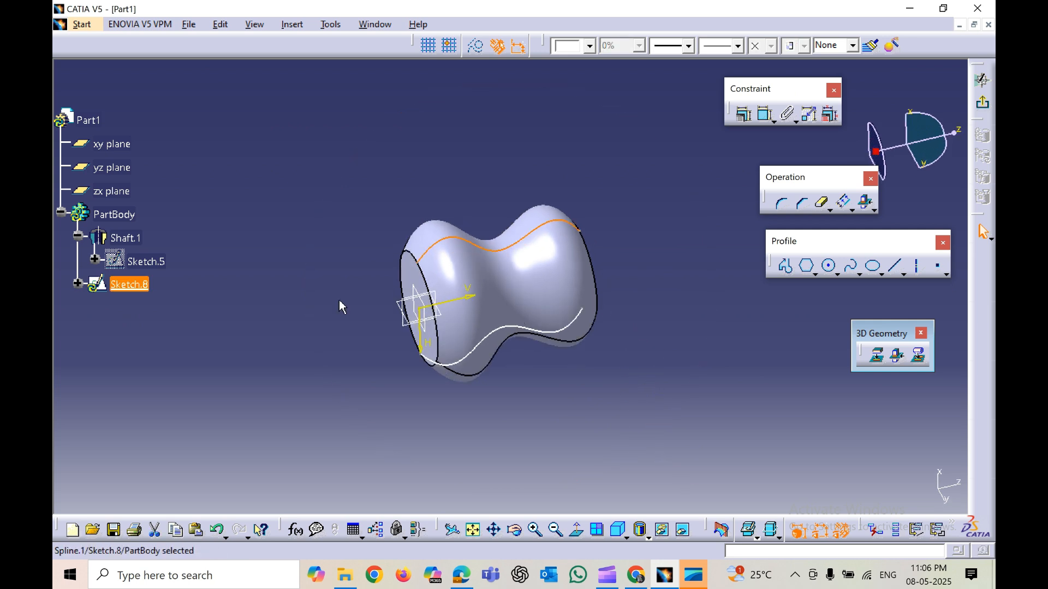
{"action": "mouse_move", "coordinate": [479, 384]}
{"action": "middle_mouse_down"}
{"action": "mouse_move", "coordinate": [475, 280]}
{"action": "mouse_move", "coordinate": [685, 346]}
{"action": "middle_mouse_up"}
{"action": "left_click", "coordinate": [746, 372]}
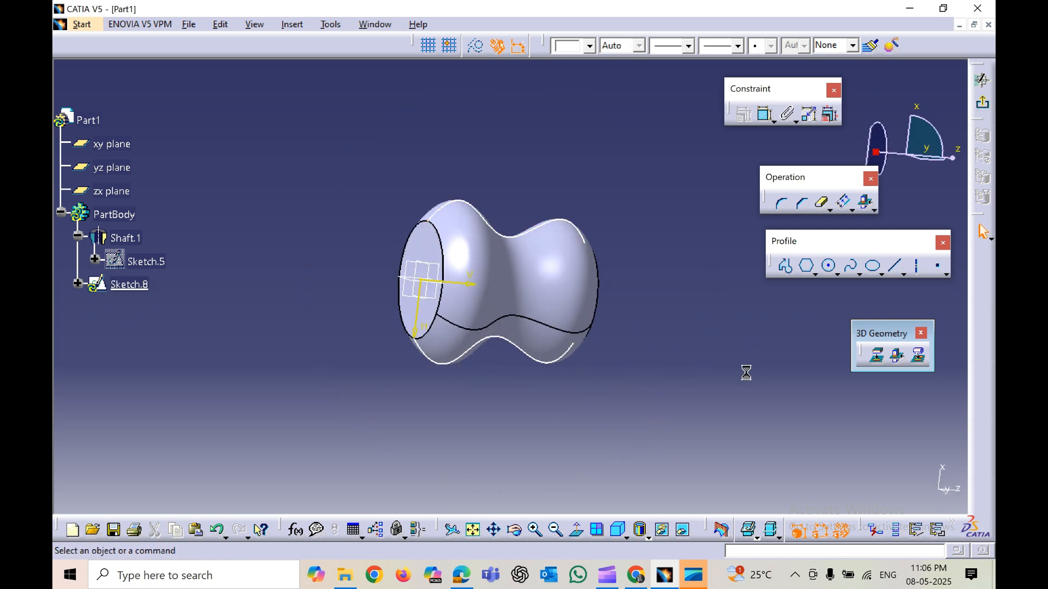
{"action": "left_click", "coordinate": [566, 287]}
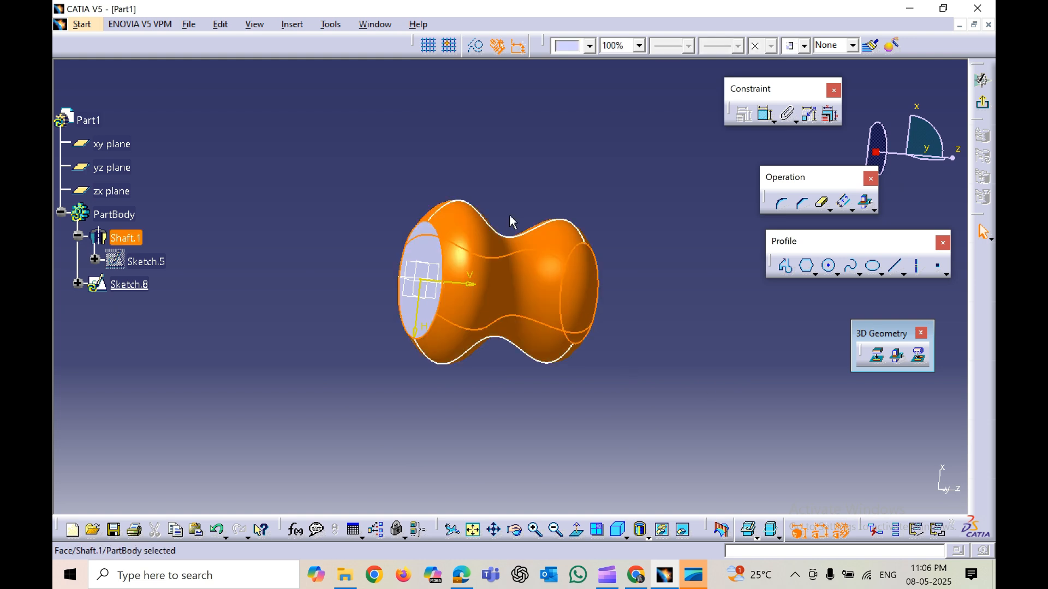
{"action": "left_click", "coordinate": [148, 265]}
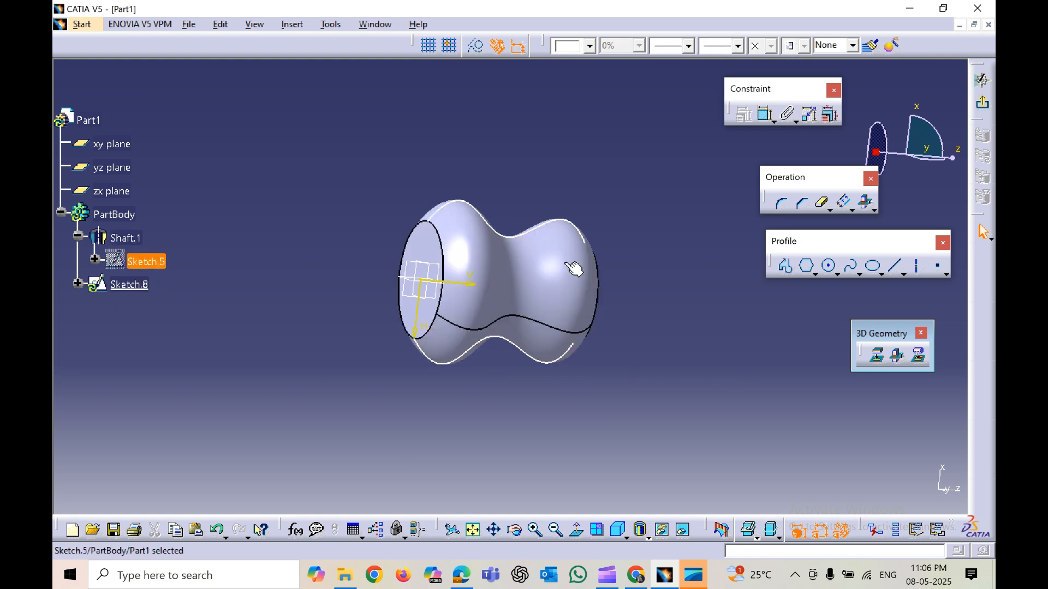
Delete both intersection splines from the sketch.
{"action": "right_click", "coordinate": [534, 235]}
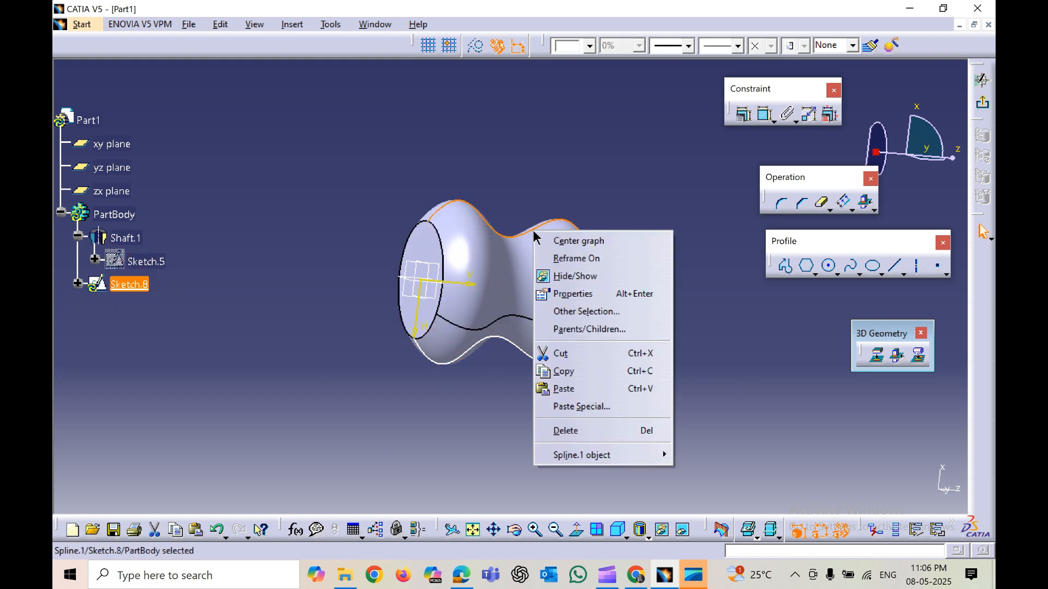
{"action": "left_click", "coordinate": [580, 430]}
{"action": "right_click", "coordinate": [533, 358]}
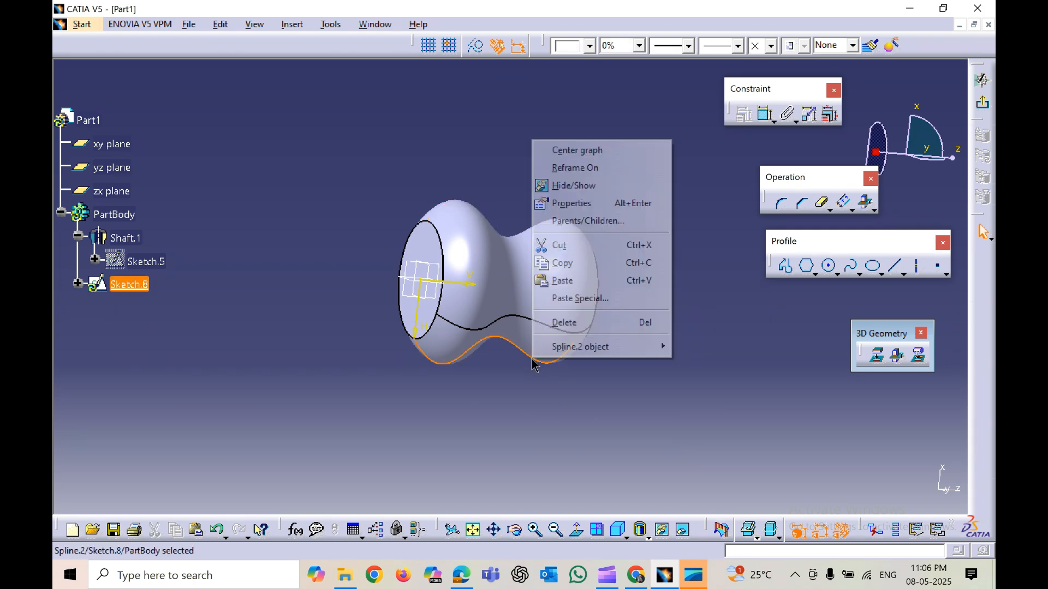
{"action": "left_click", "coordinate": [596, 325]}
Try twice to project the 3D silhouette edges of the shaft's wavy surface onto the sketch plane, viewed face-on.
{"action": "middle_click_drag", "start_coordinate": [609, 385], "coordinate": [579, 394]}
{"action": "left_click", "coordinate": [578, 537]}
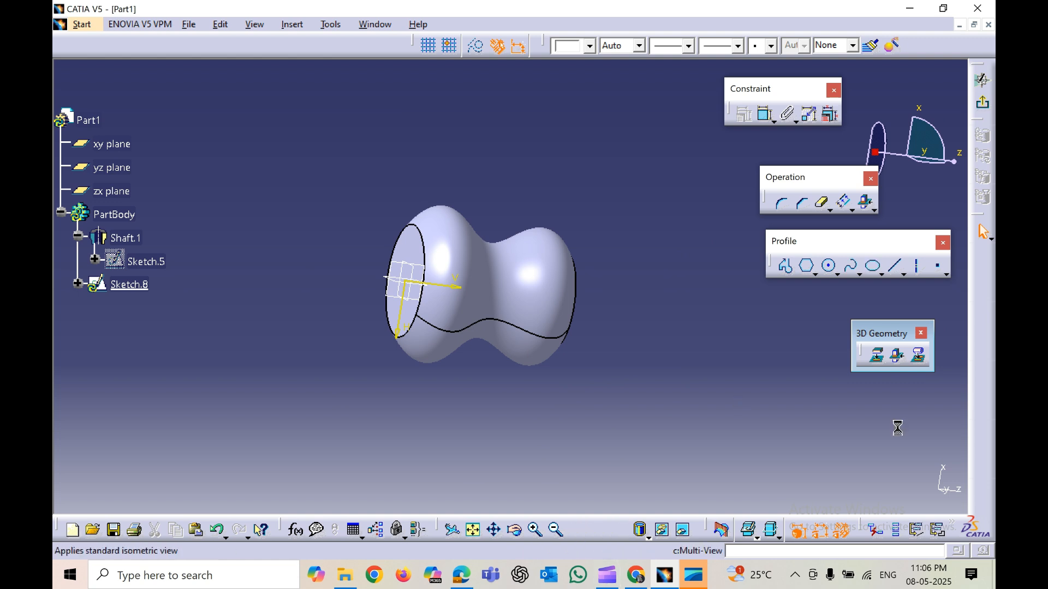
{"action": "left_click", "coordinate": [920, 358]}
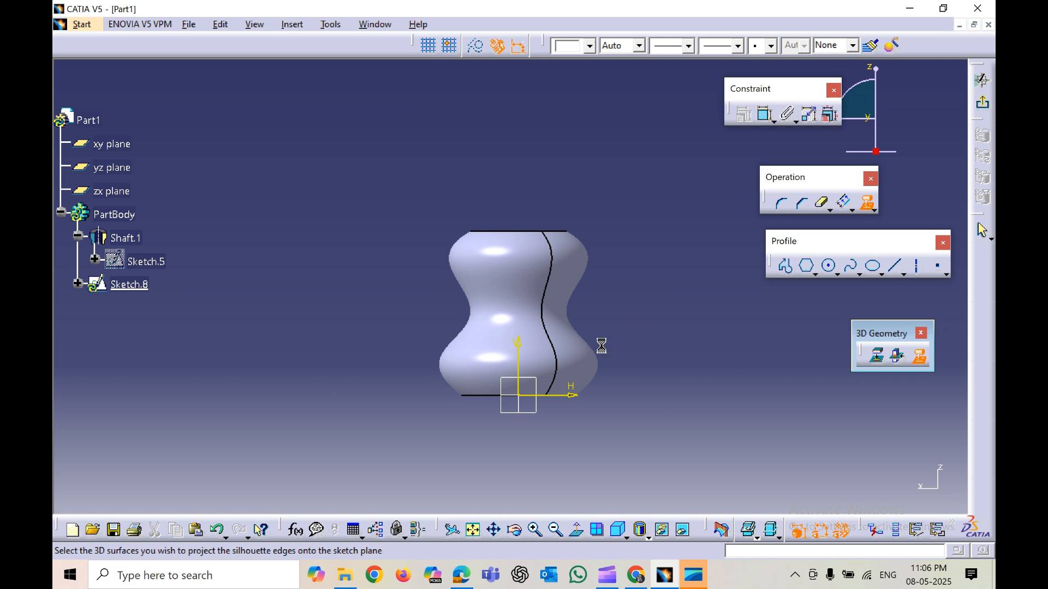
{"action": "left_click", "coordinate": [582, 349]}
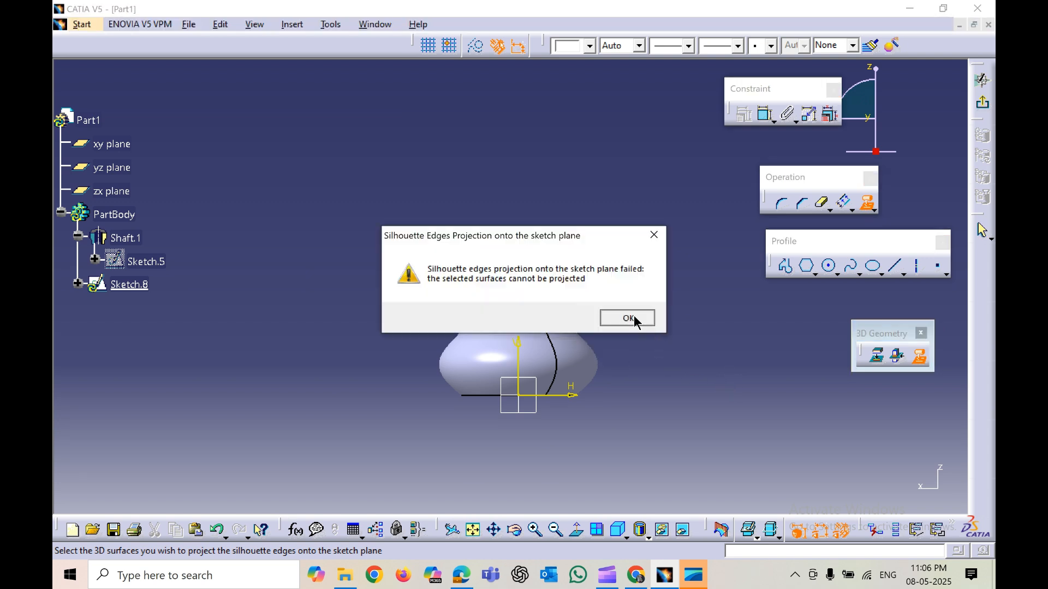
{"action": "left_click", "coordinate": [635, 321]}
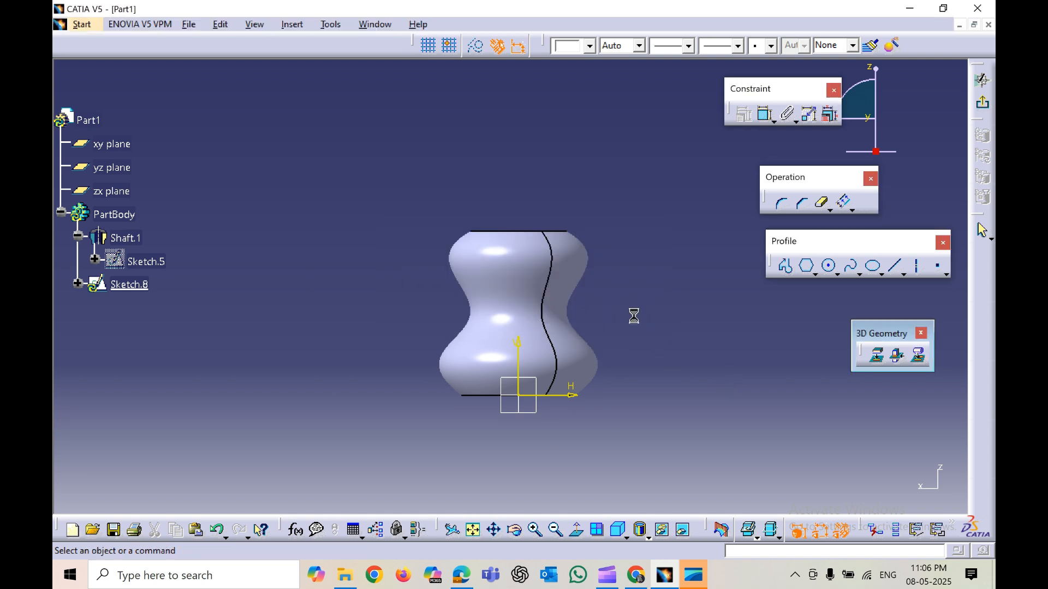
{"action": "left_click", "coordinate": [526, 286]}
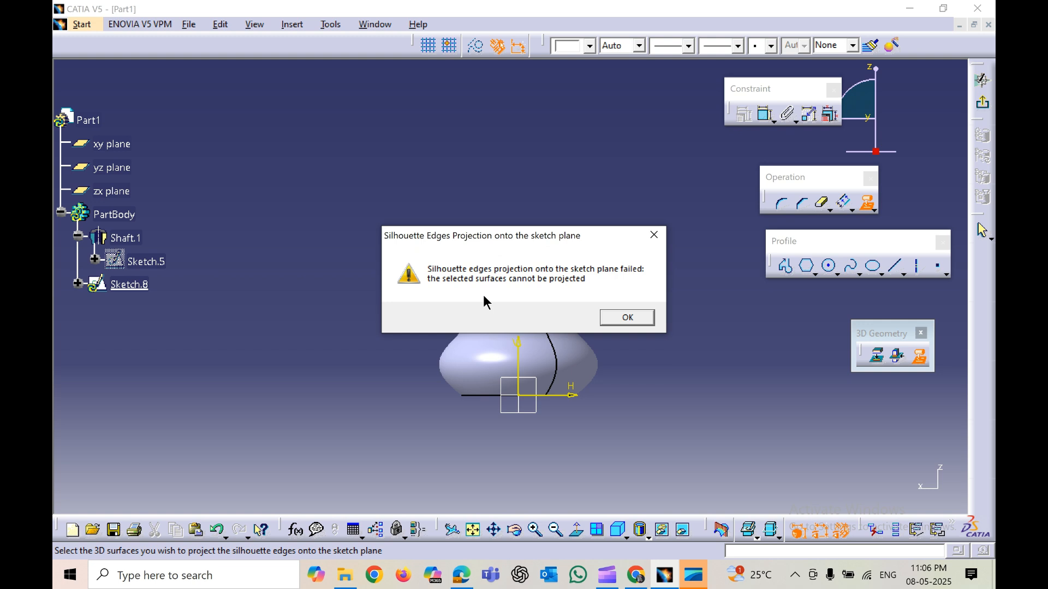
{"action": "left_click", "coordinate": [639, 318]}
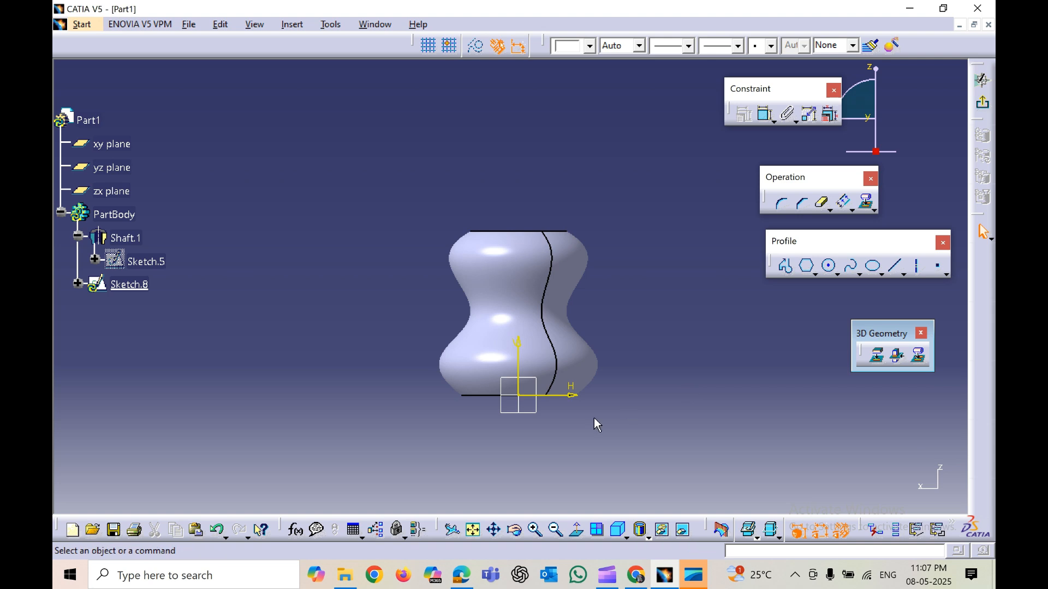
{"action": "middle_click_drag", "start_coordinate": [633, 412], "coordinate": [420, 434]}
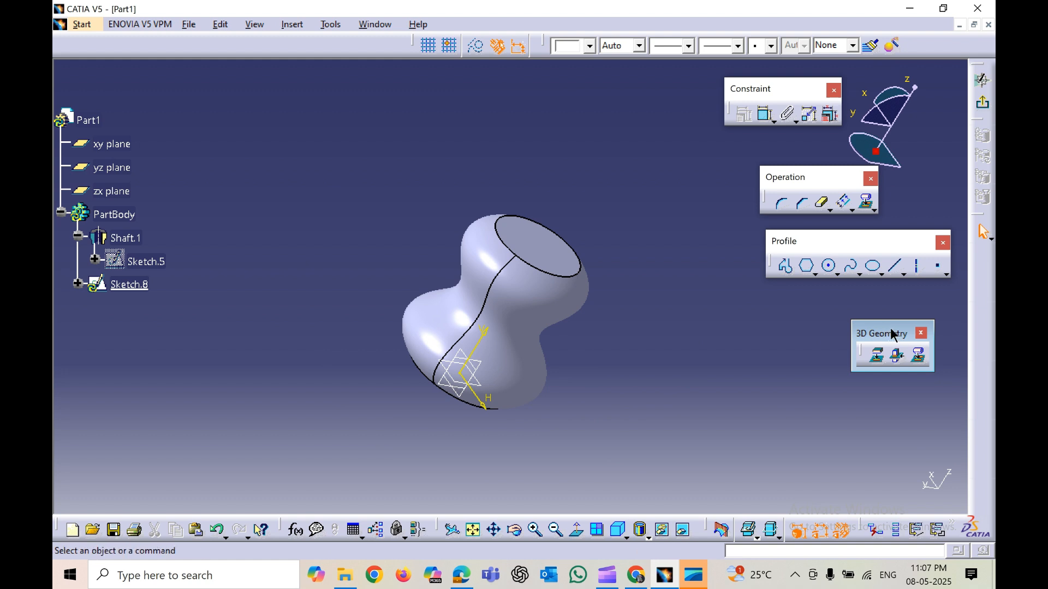